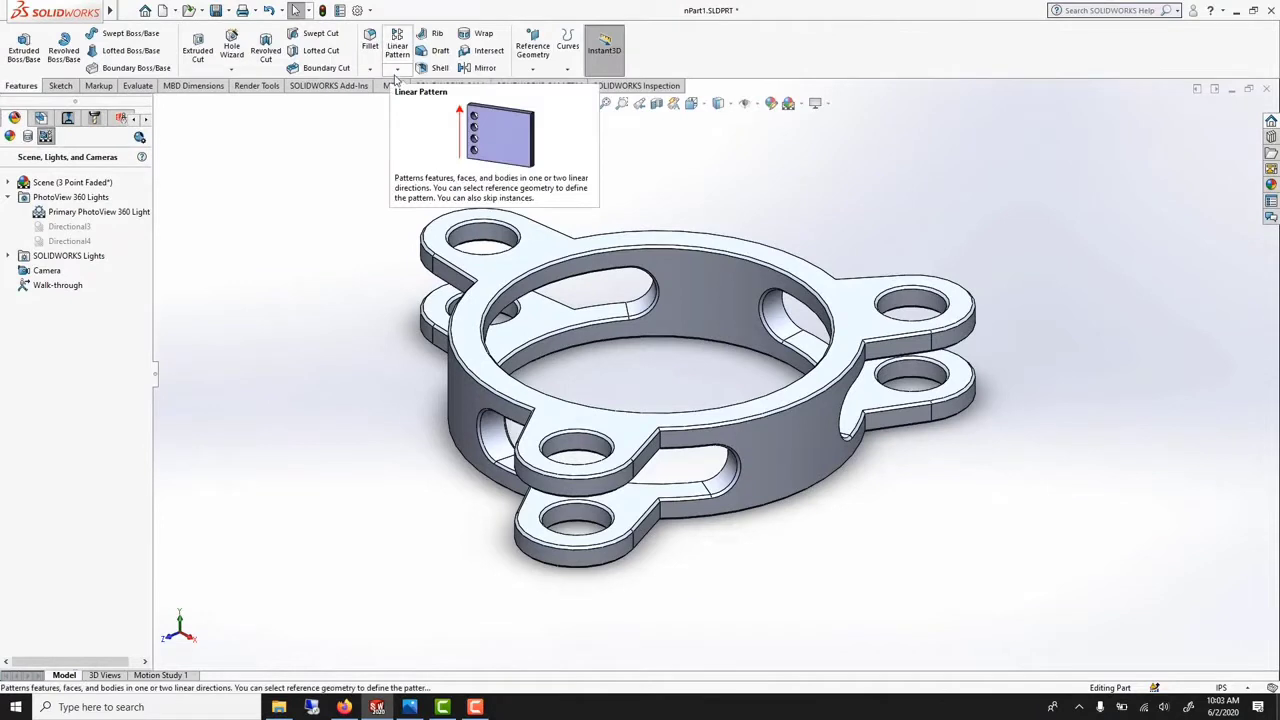
click(397, 69)
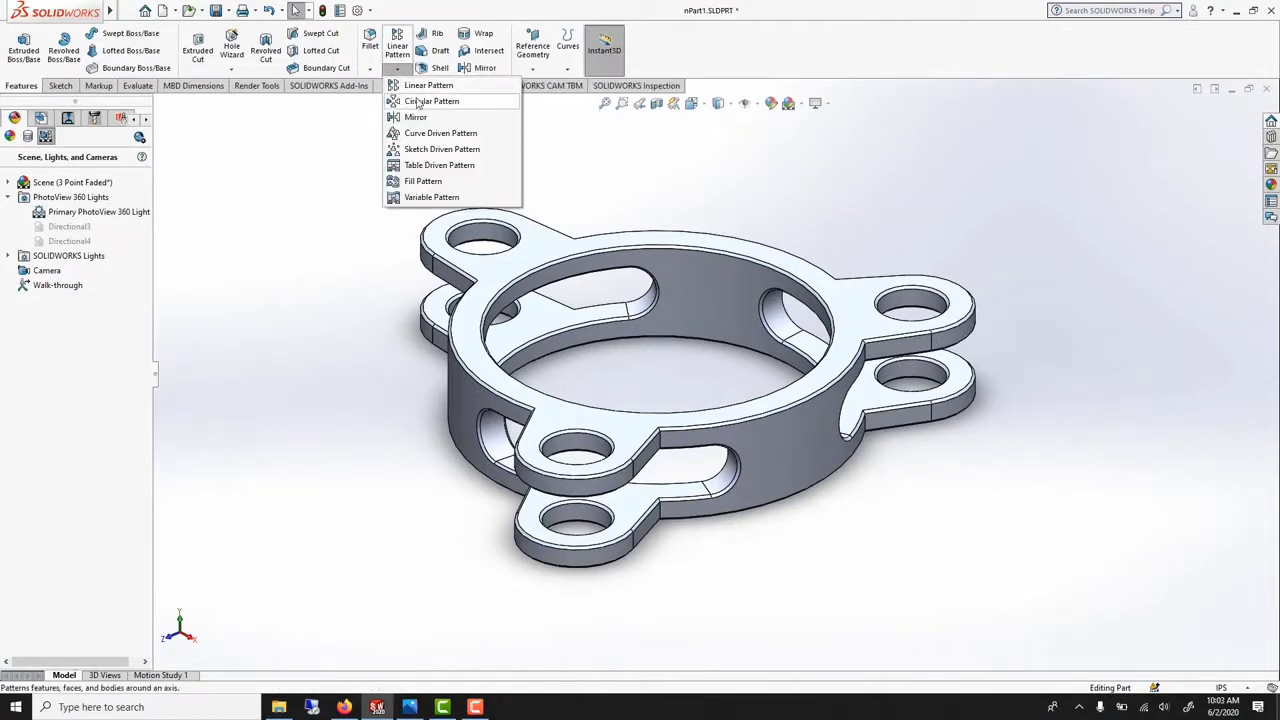
click(479, 266)
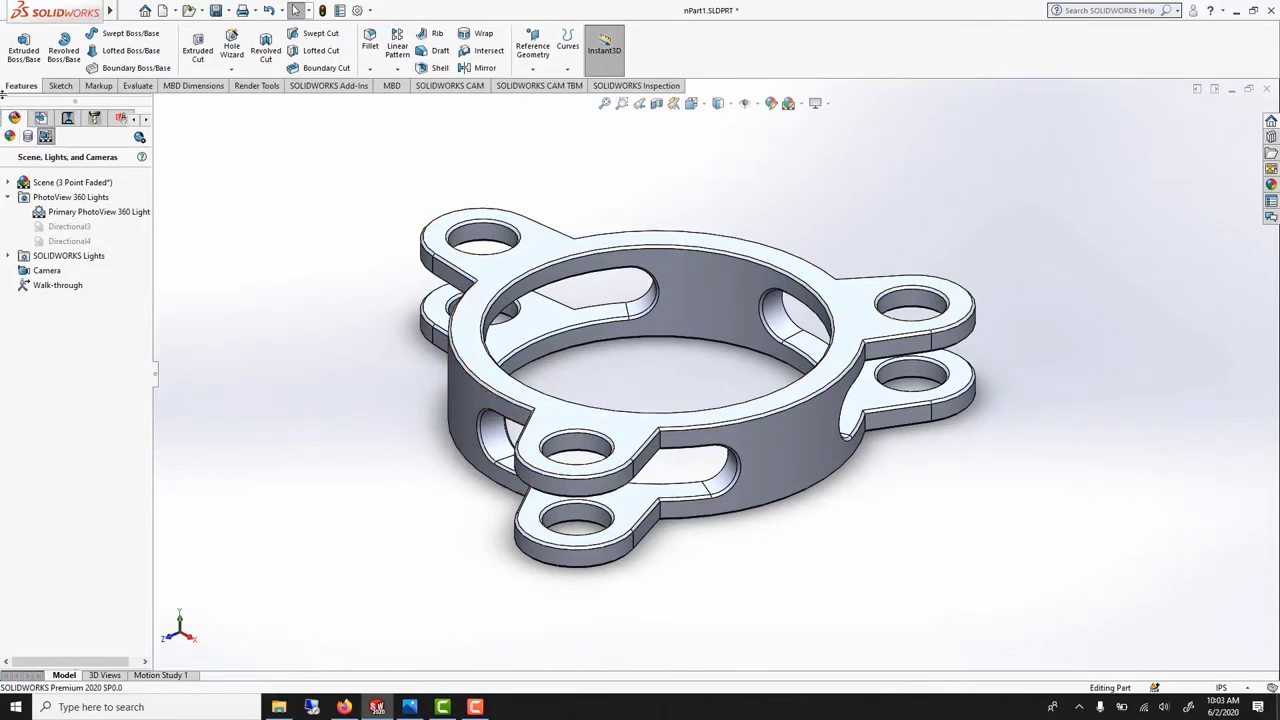
- Show the finished part's feature tree and examine the definition of the Boss-Extrude2 feature
click(134, 120)
click(134, 120)
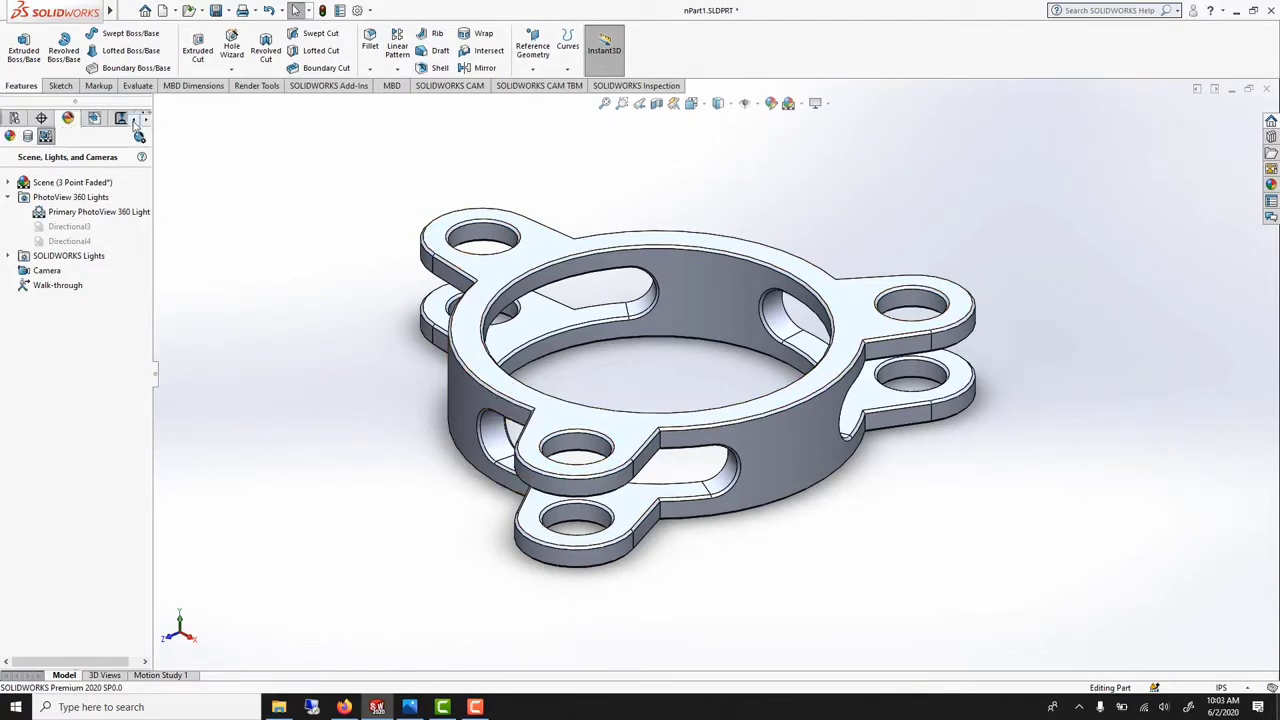
click(134, 120)
click(134, 120)
click(18, 120)
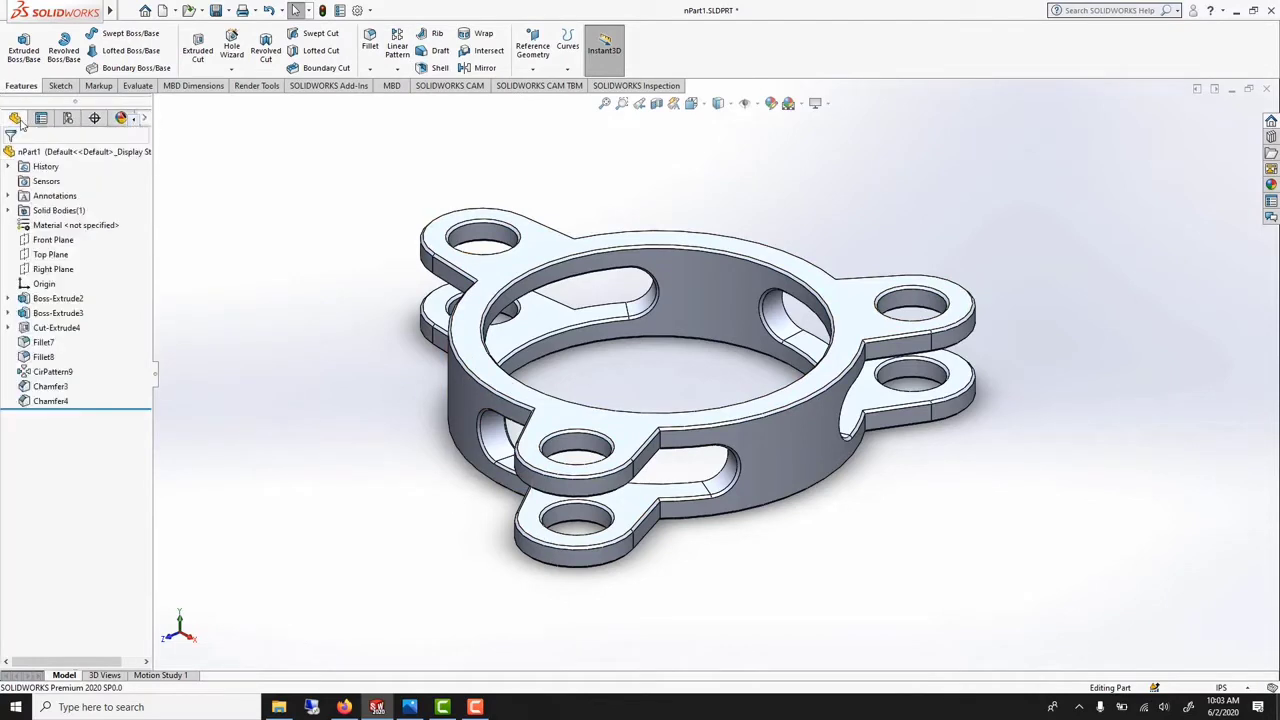
click(56, 298)
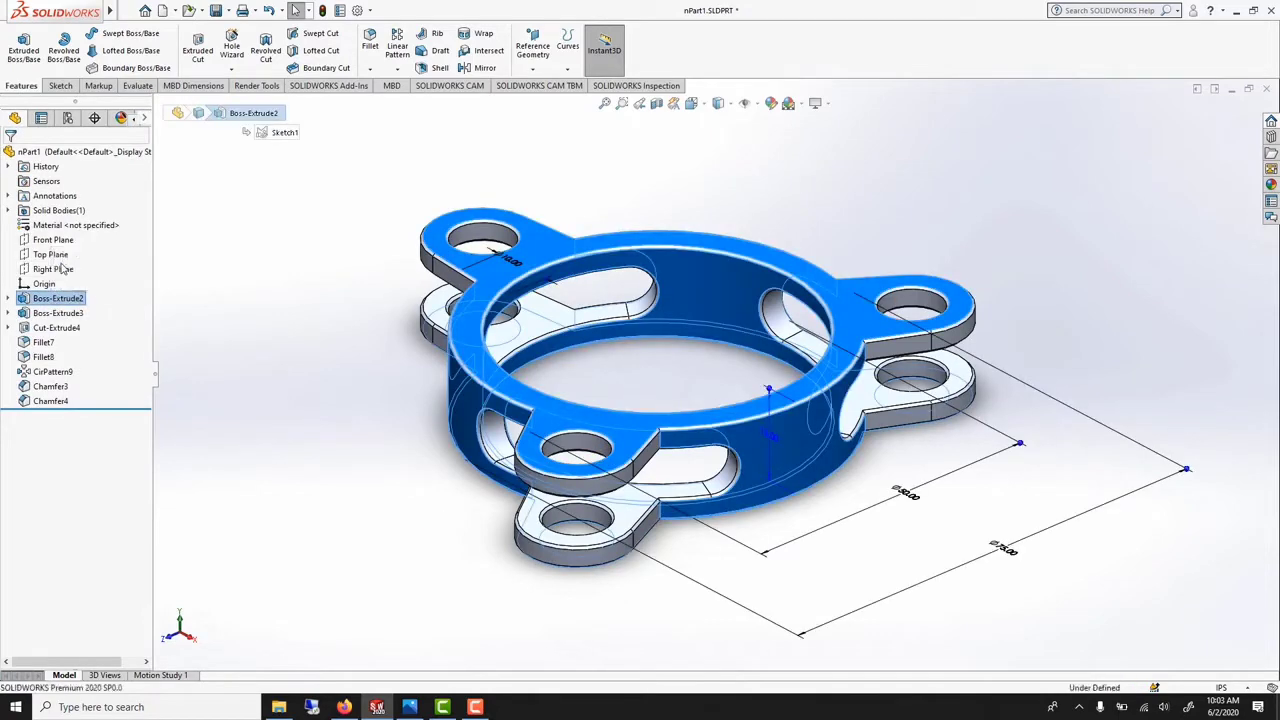
click(70, 254)
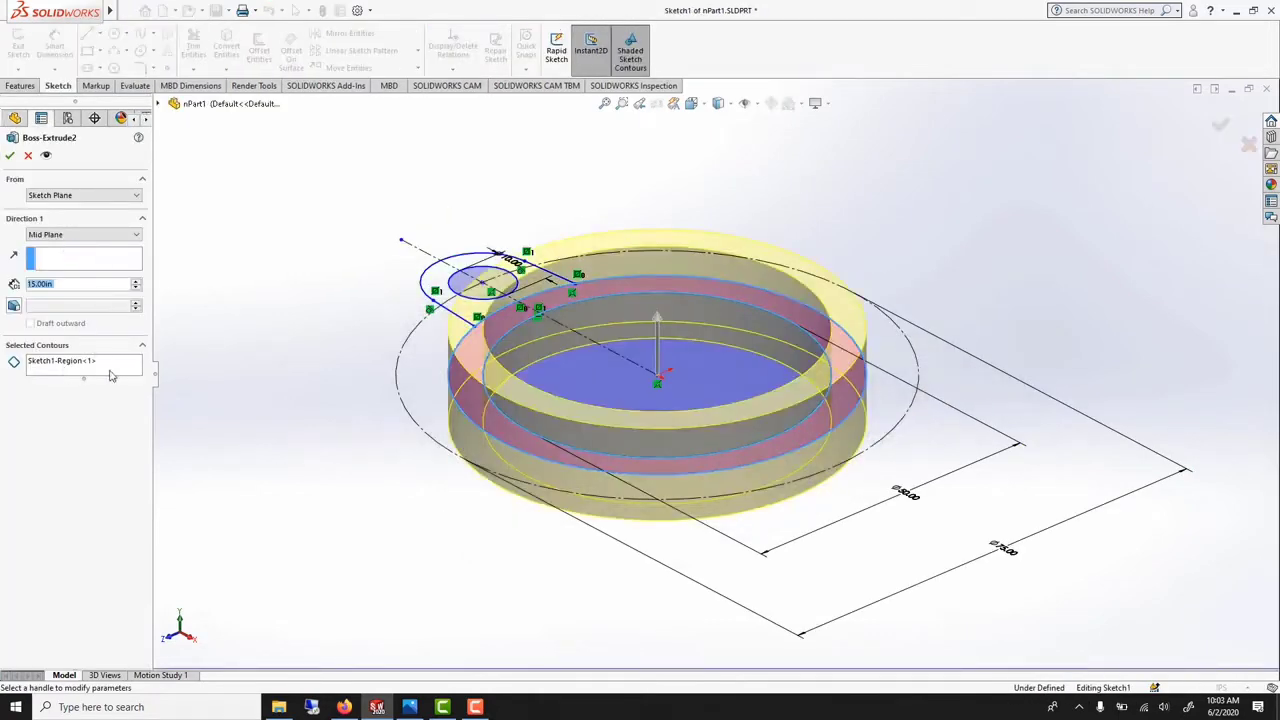
middle_drag(200, 373, 530, 283)
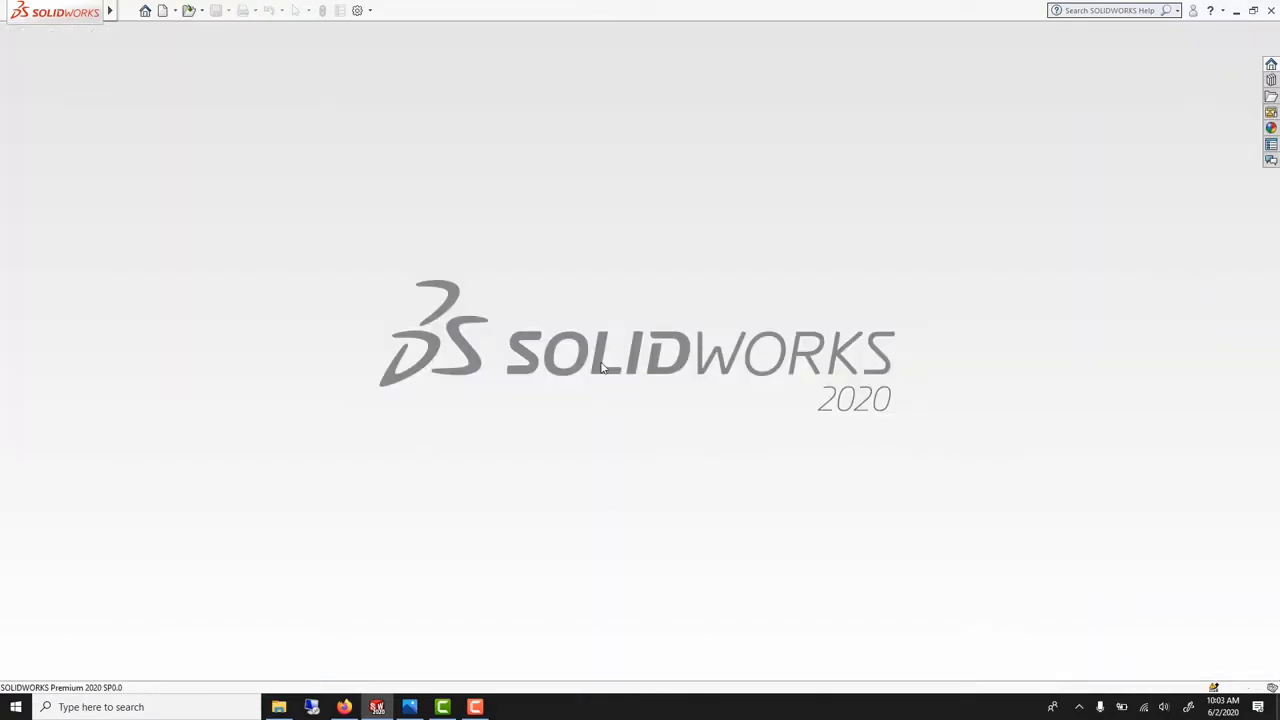
- Create a new part document and start a sketch on the Top Plane
key(ctrl+n)
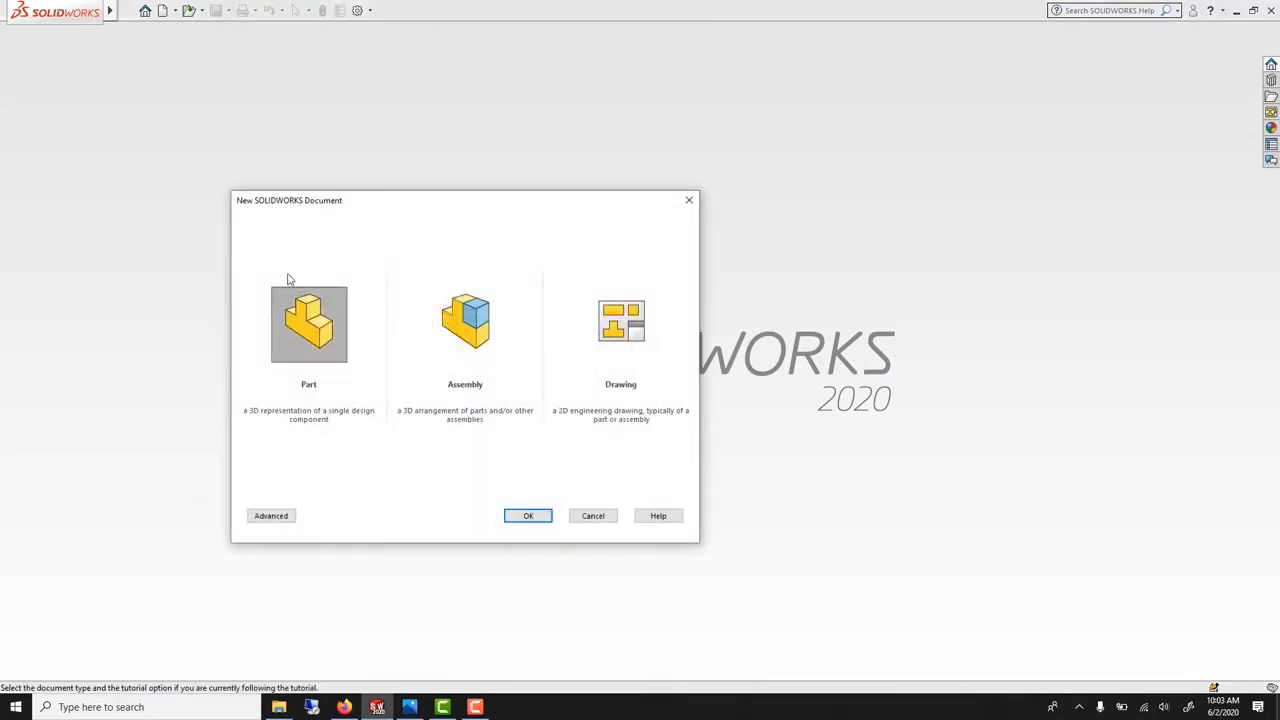
click(540, 510)
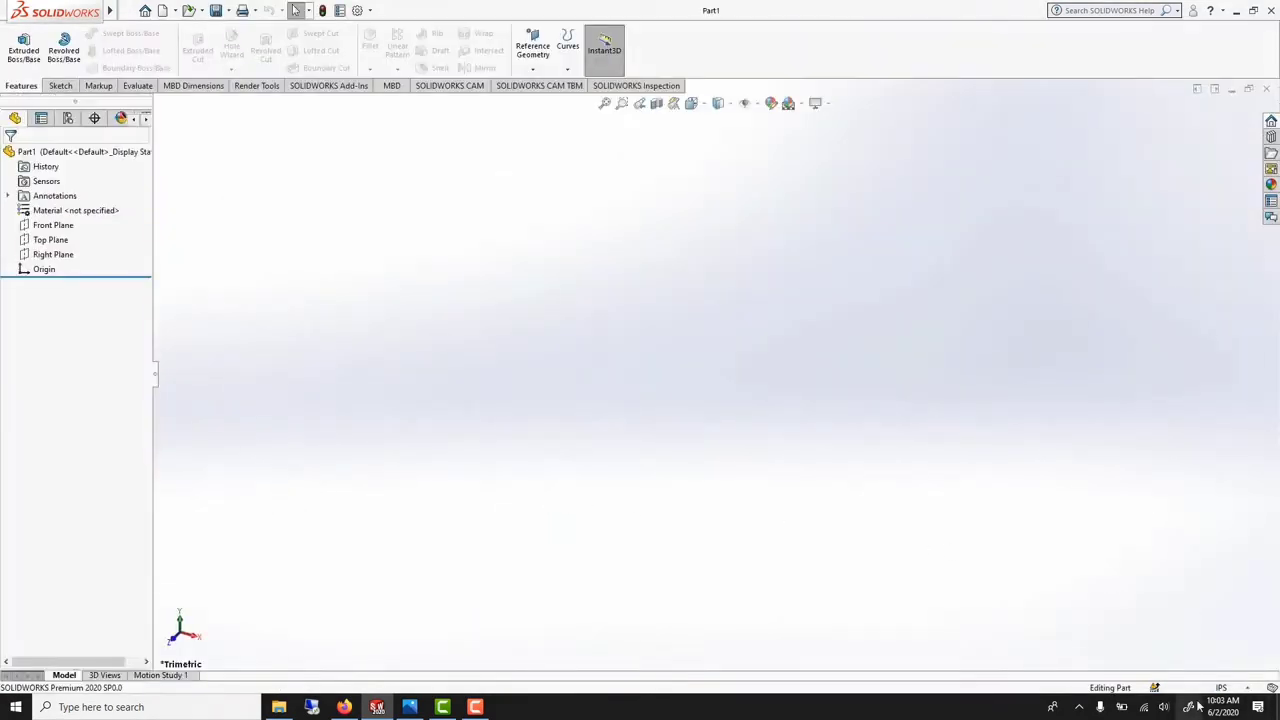
click(1221, 687)
click(60, 241)
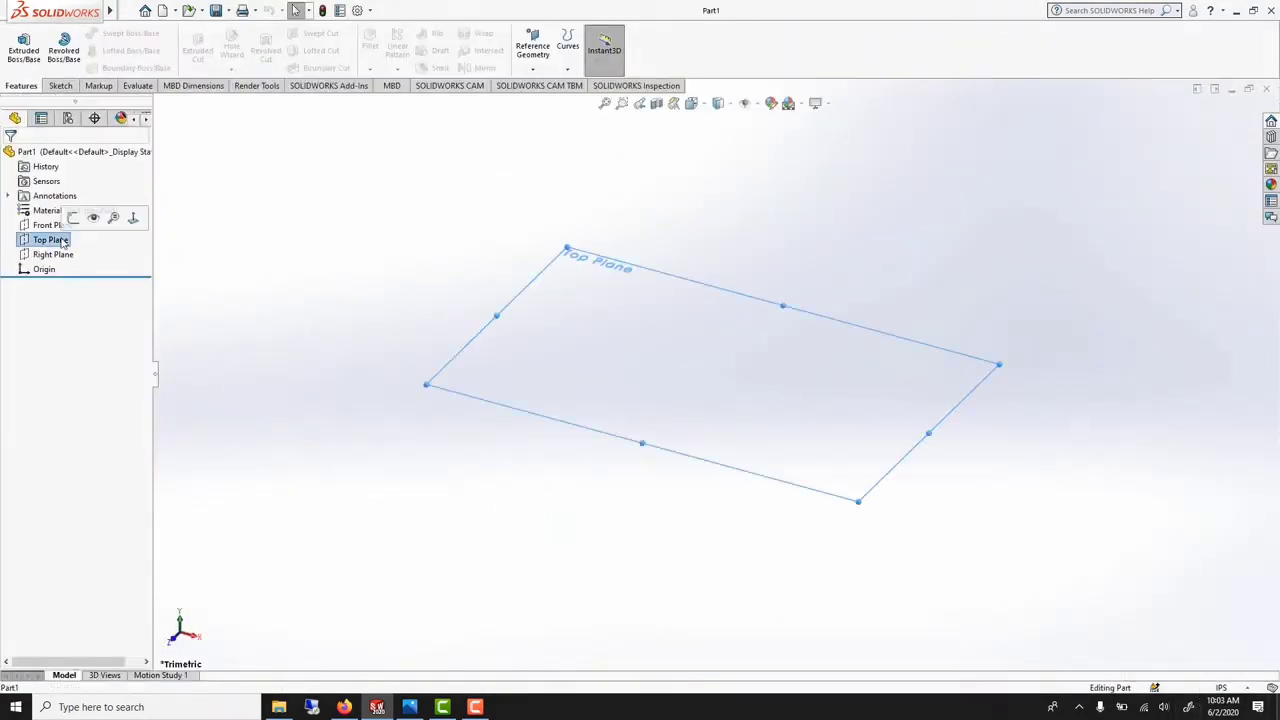
click(73, 217)
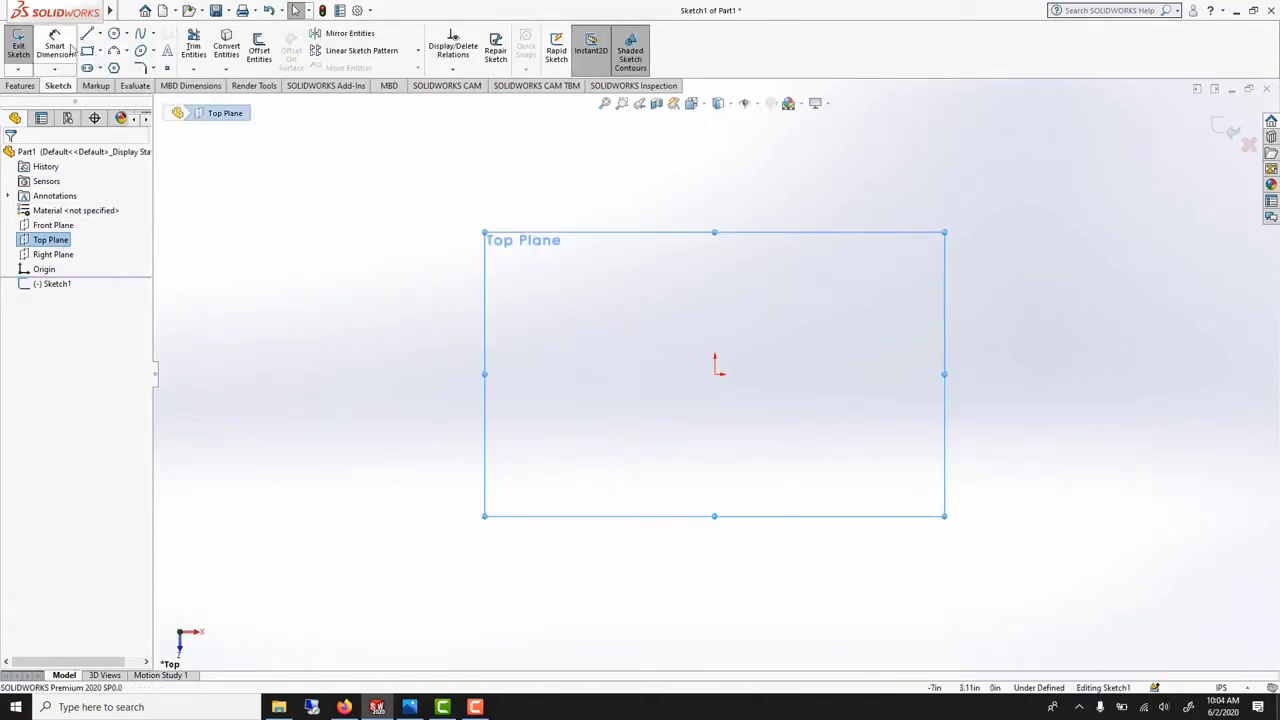
- Sketch three concentric circles centred on the origin with radii of about 1.84, 2.38 and 2.93 in
click(115, 34)
click(716, 370)
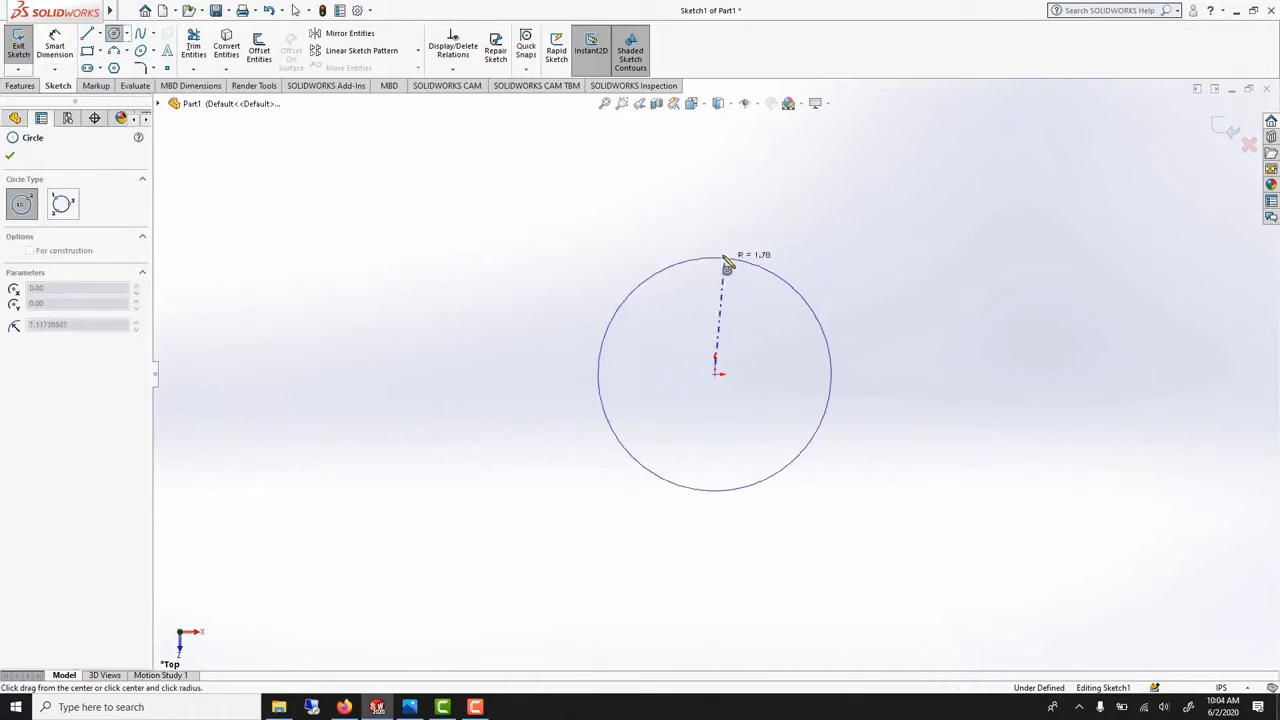
click(720, 262)
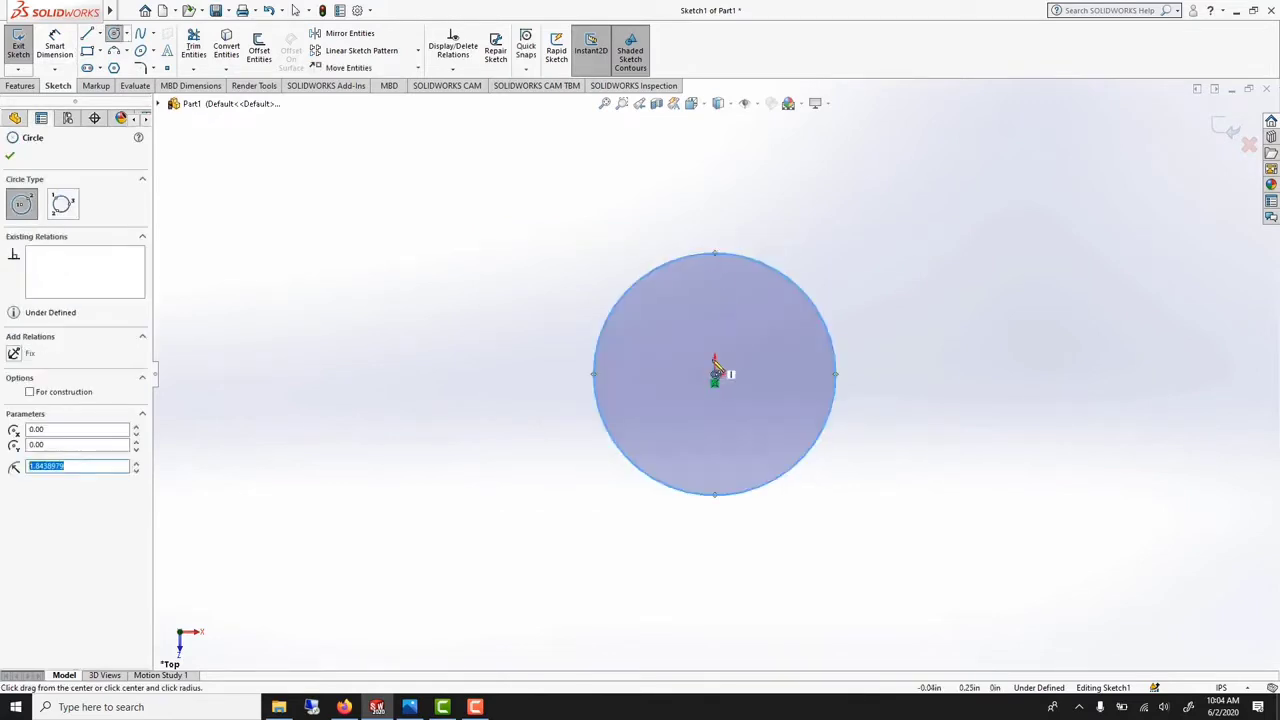
click(715, 374)
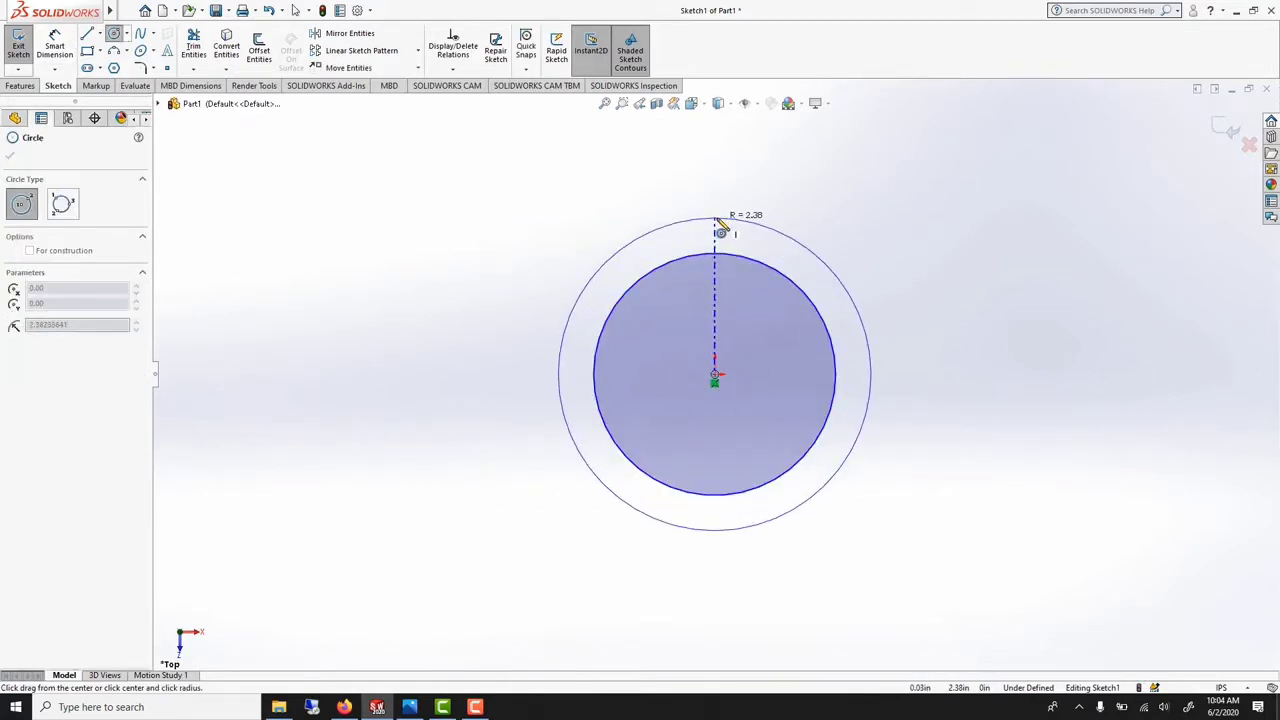
click(719, 230)
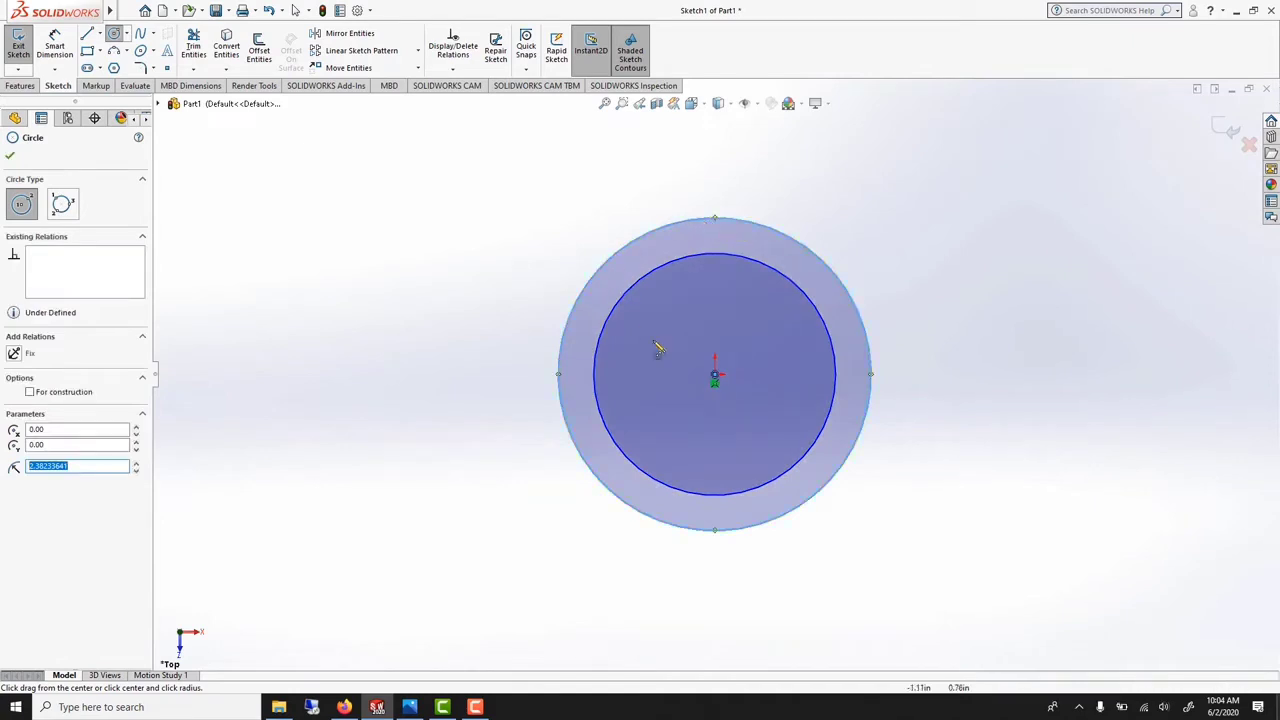
click(715, 377)
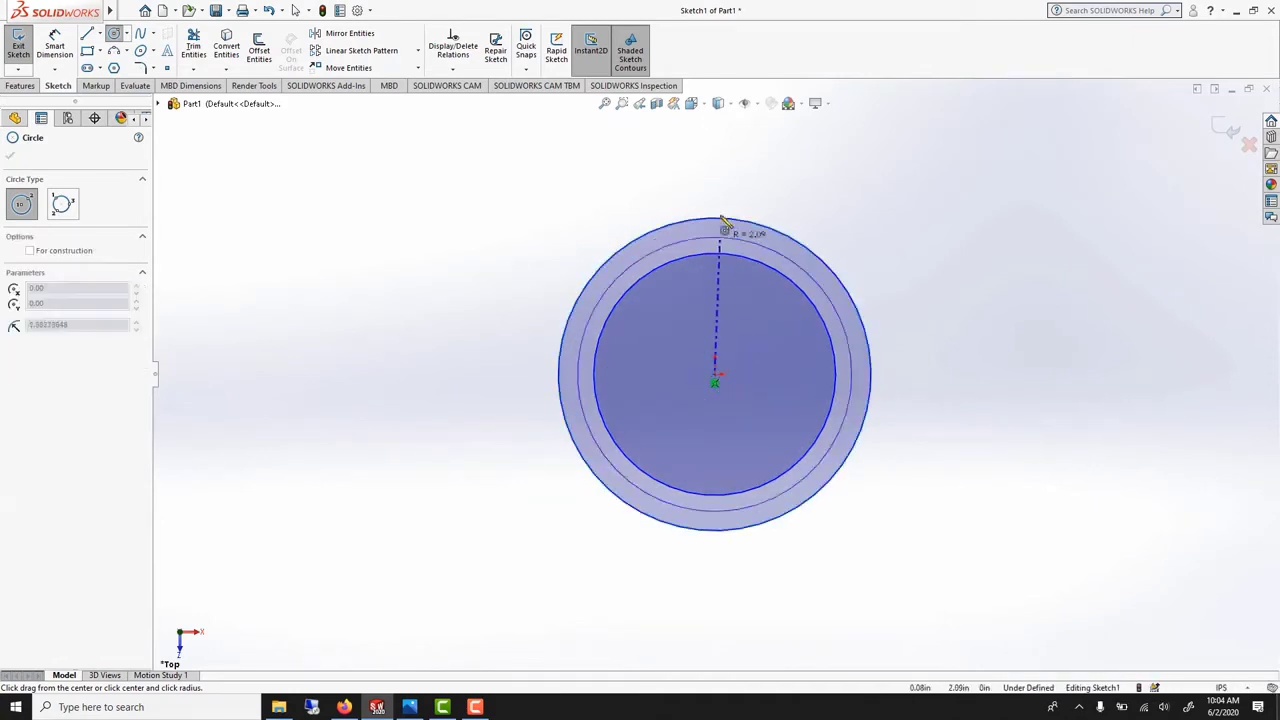
click(716, 184)
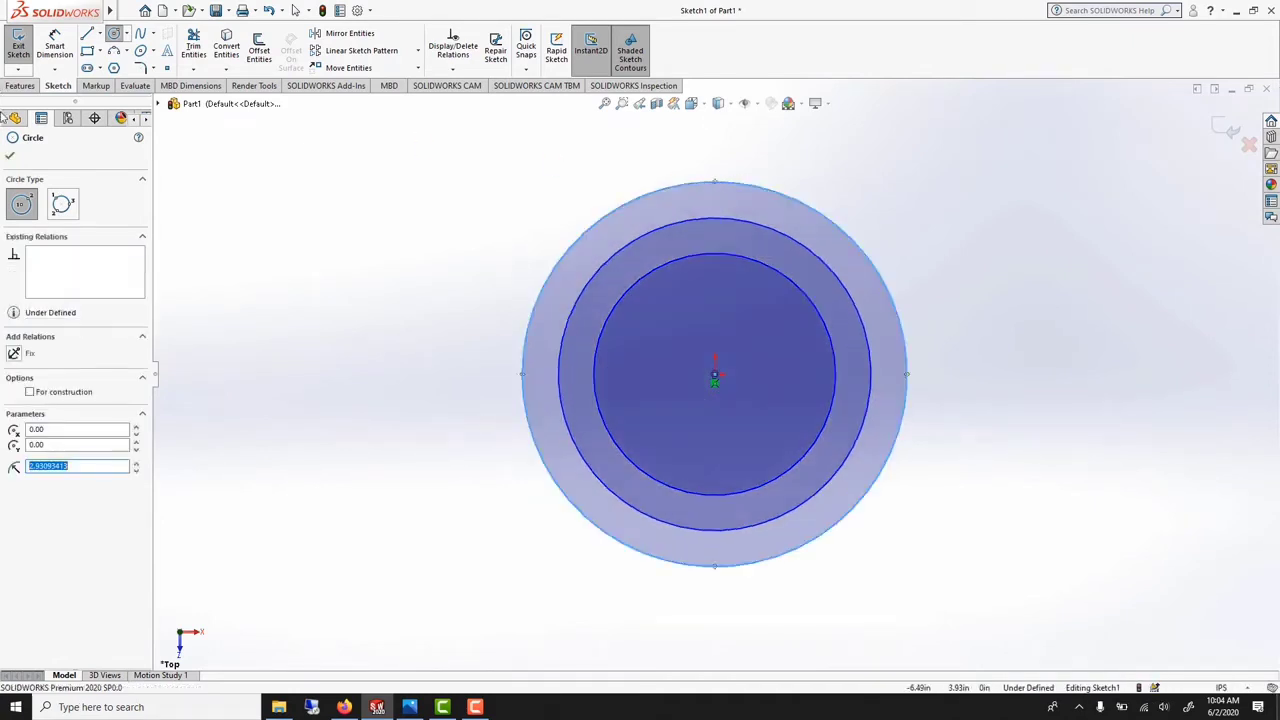
click(10, 155)
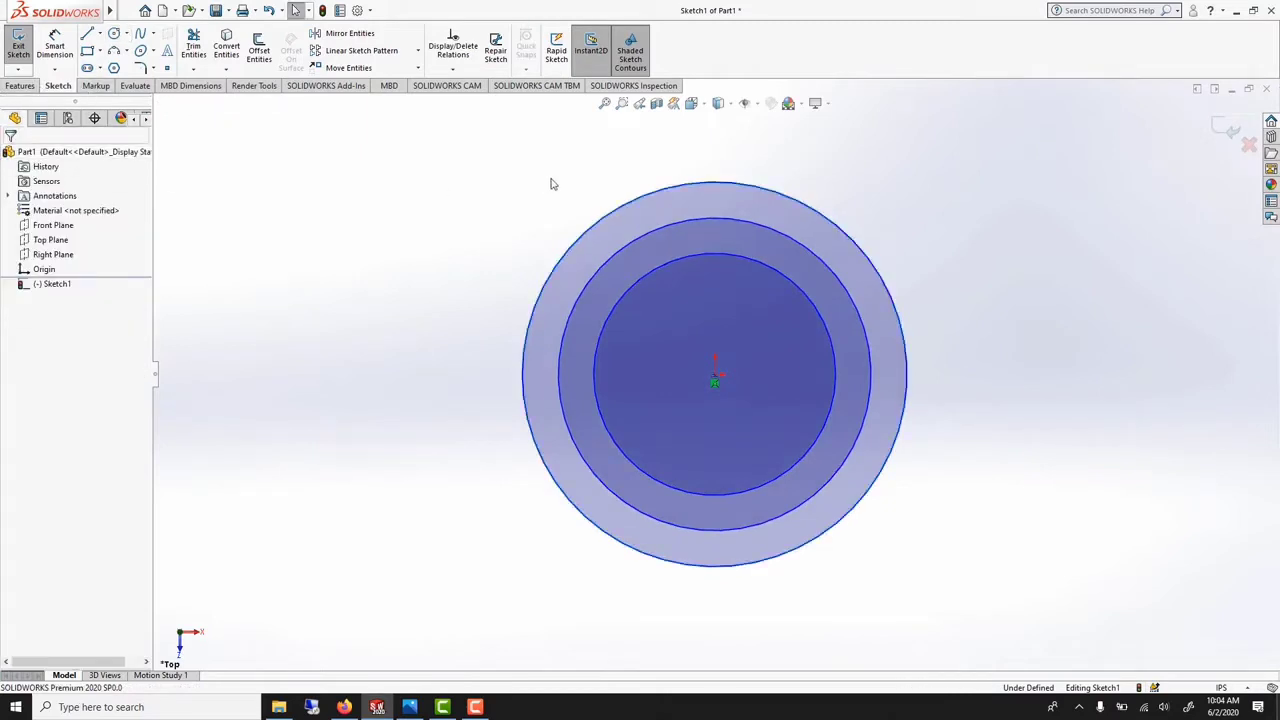
- Convert the outermost of the three circles to construction geometry
click(603, 223)
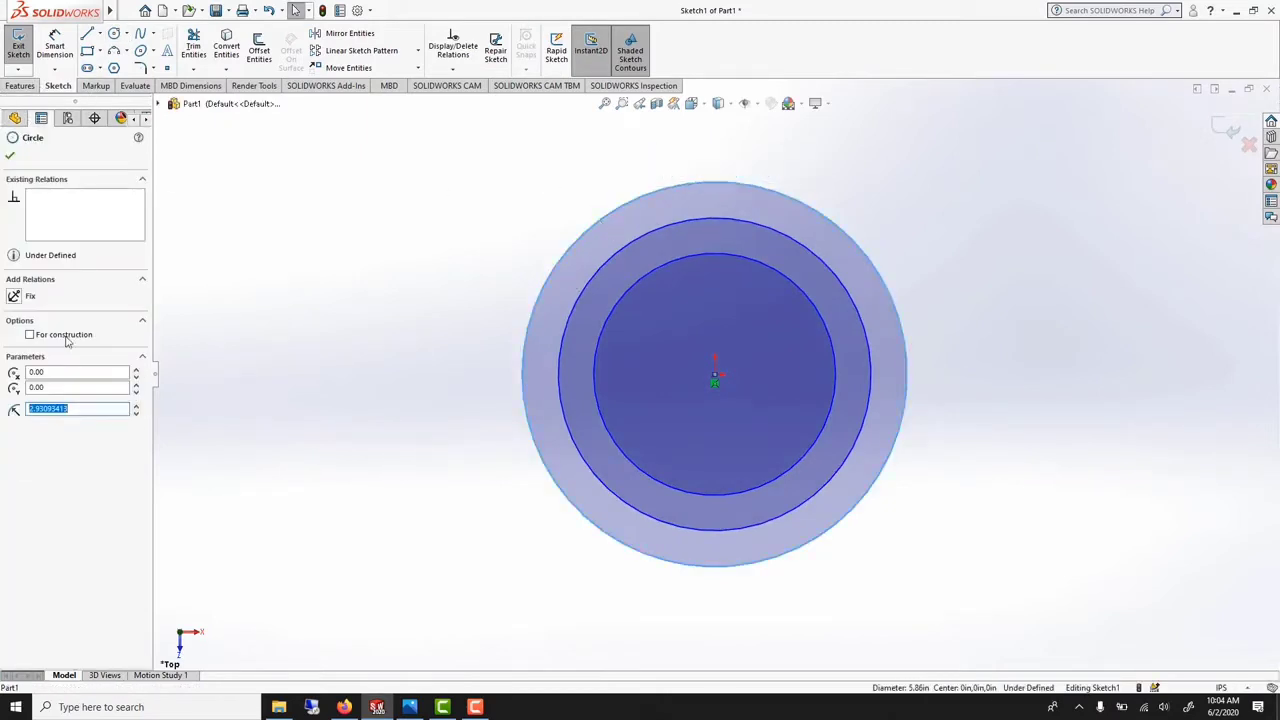
click(64, 336)
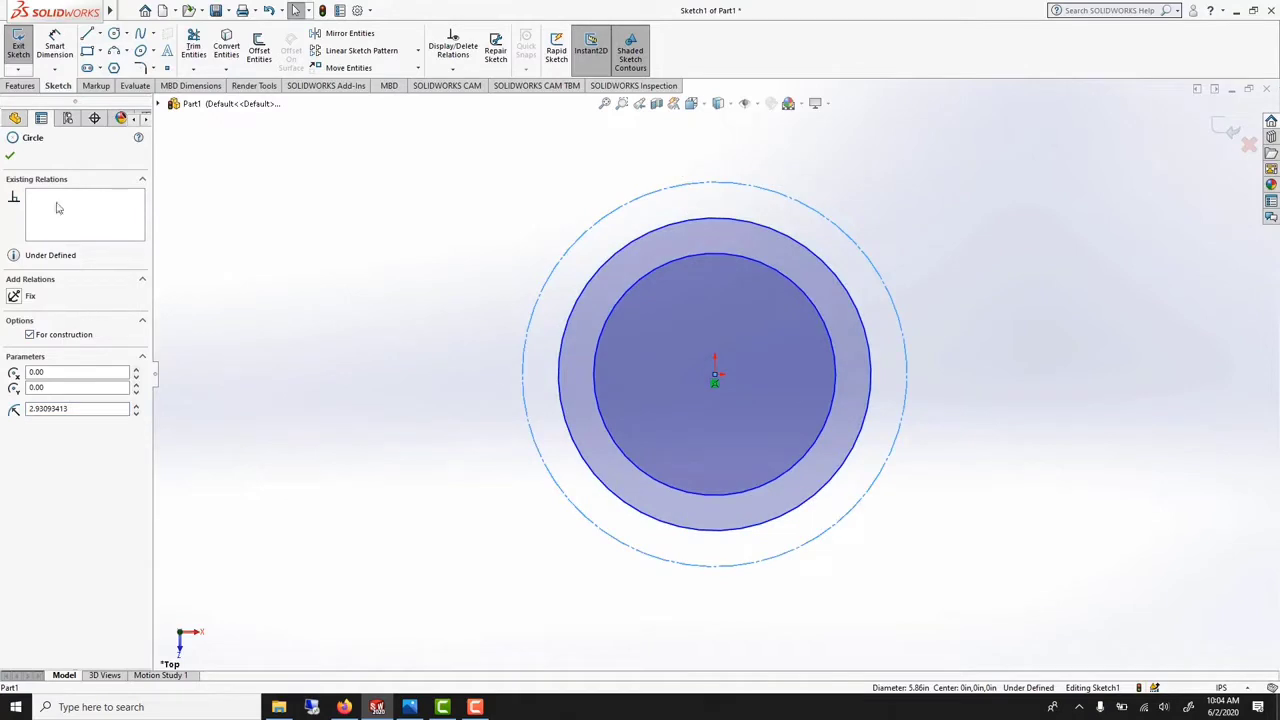
click(10, 156)
- Dimension the innermost circle with a diameter of 50 in
scroll(968, 292, down, 2)
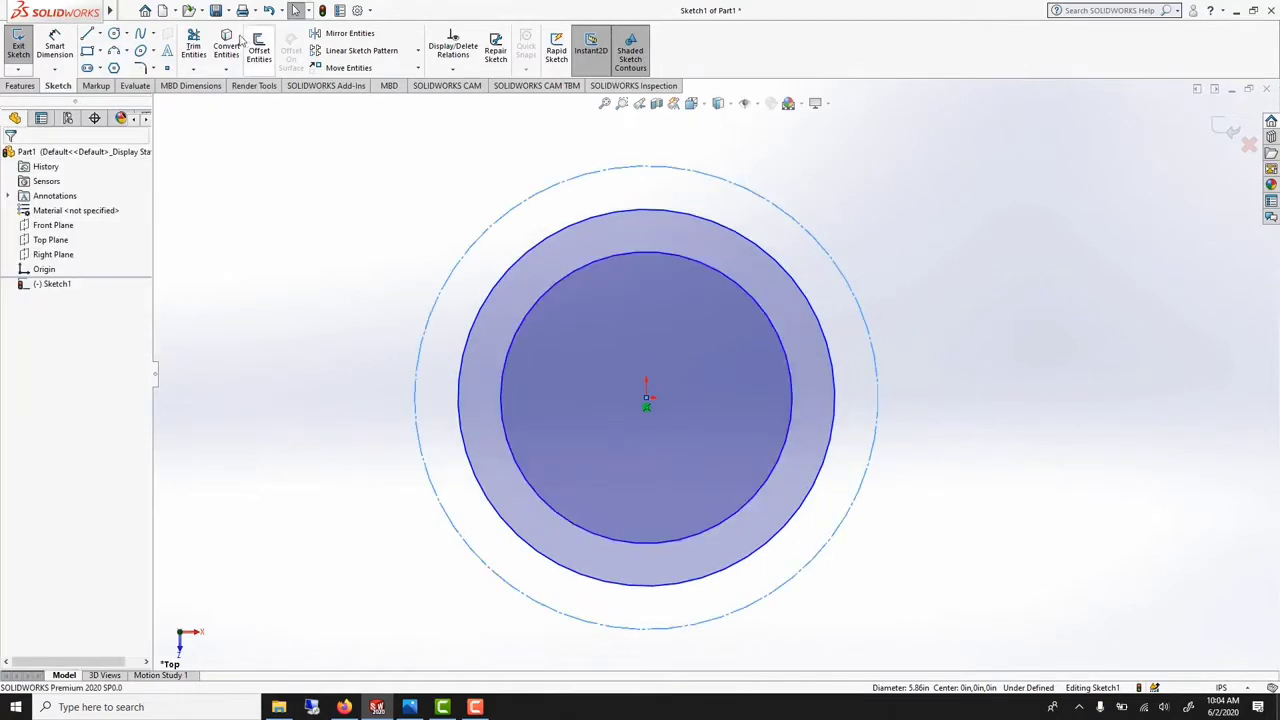
click(56, 48)
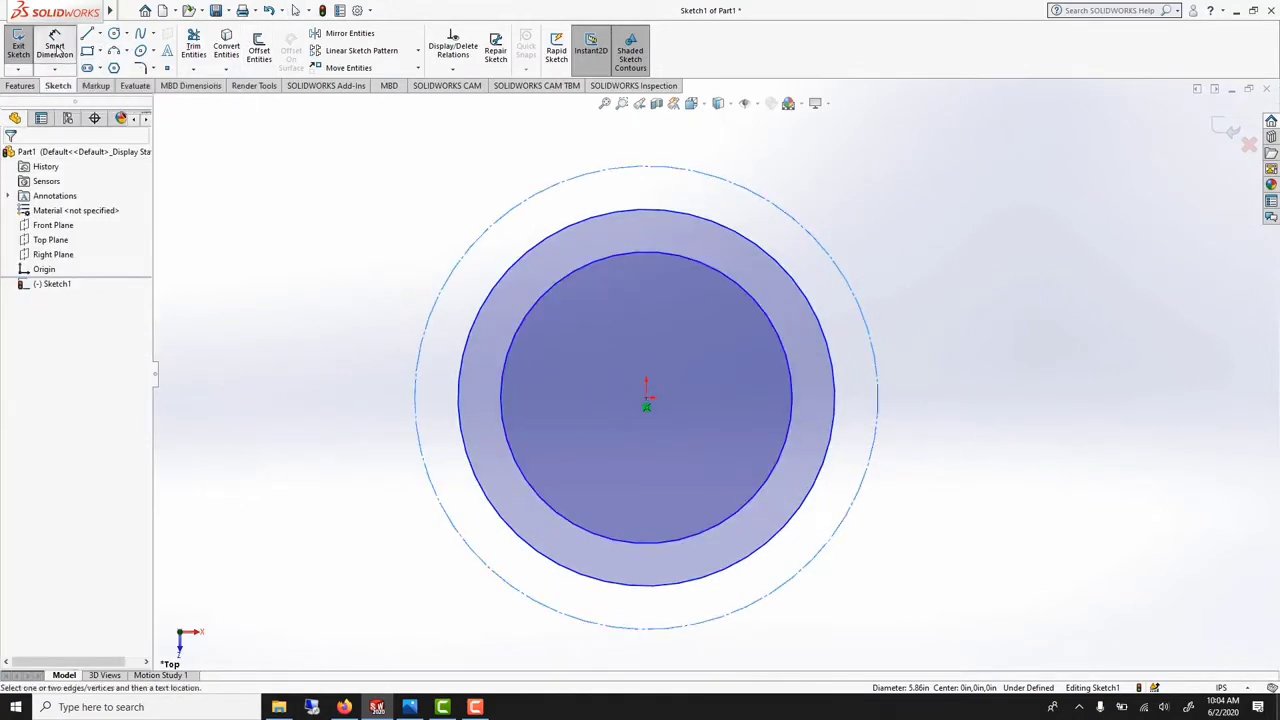
click(771, 314)
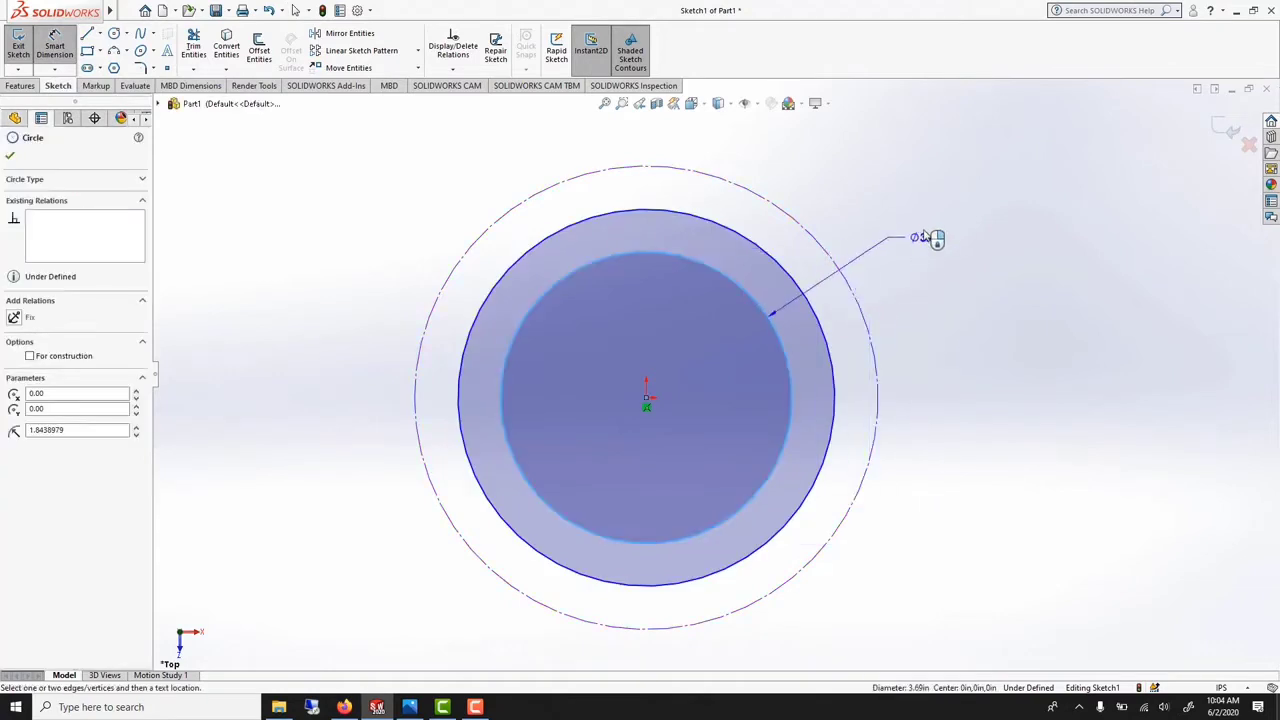
click(925, 237)
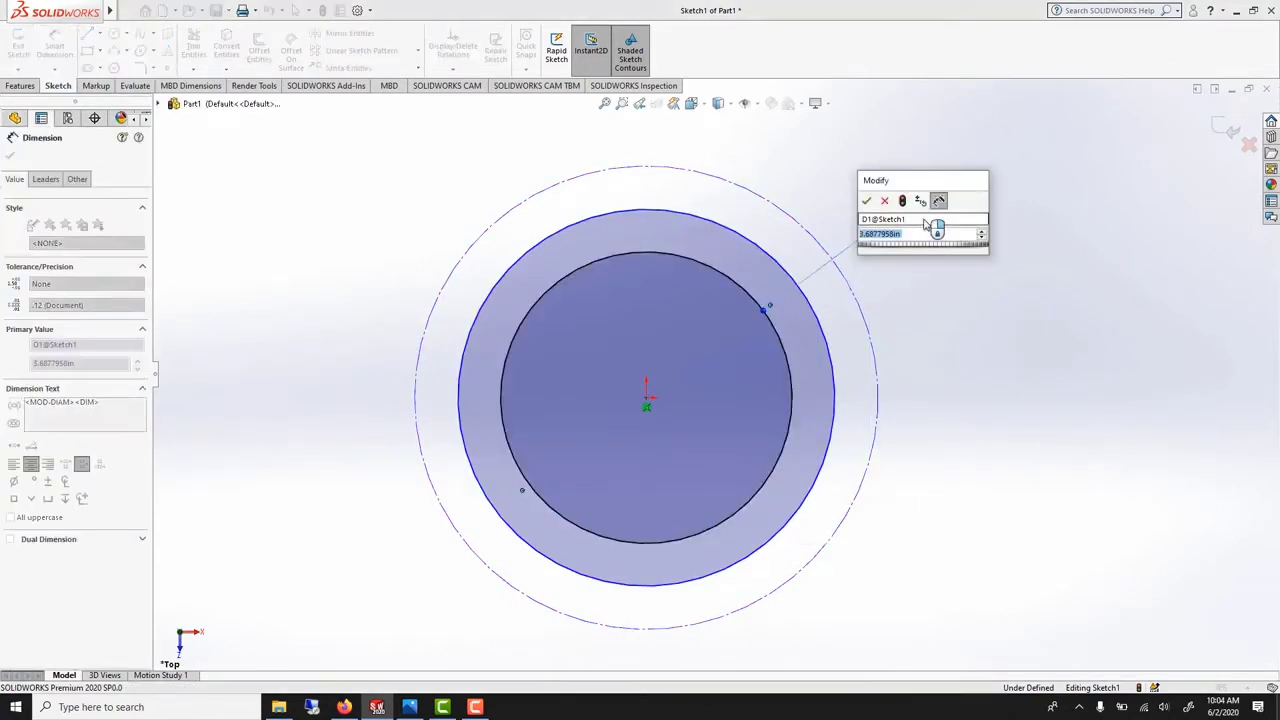
text(50)
click(866, 200)
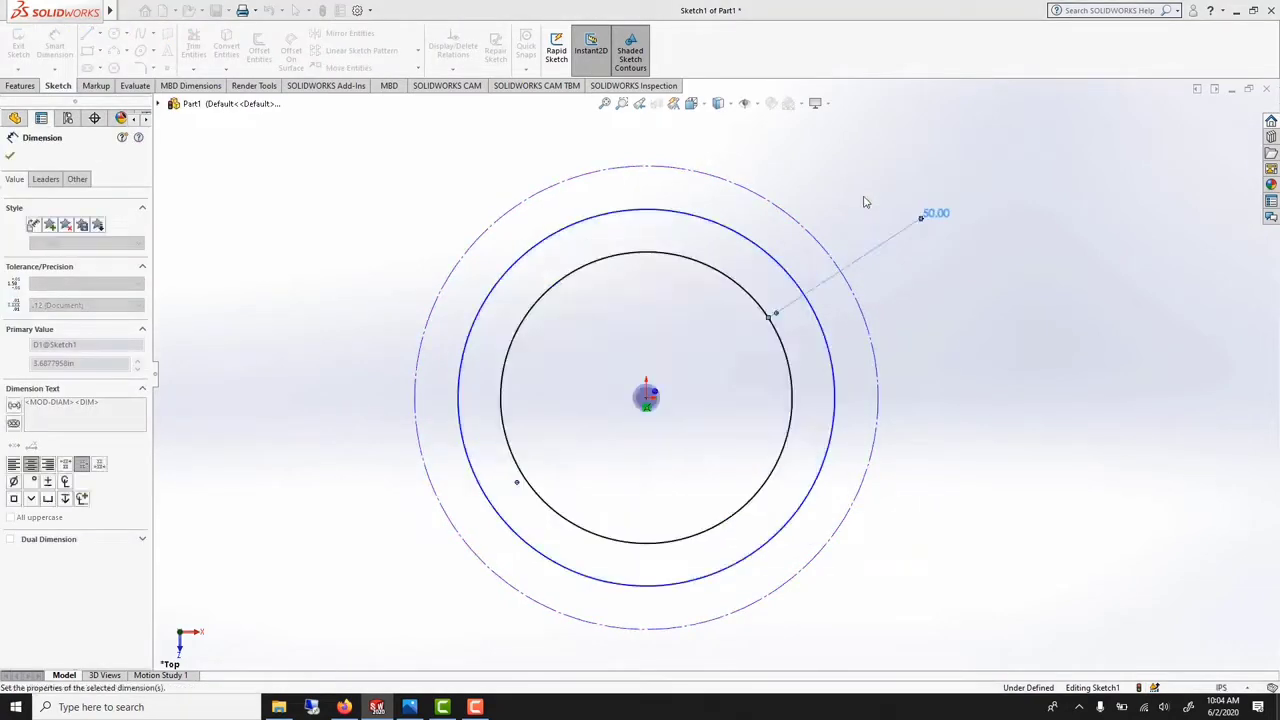
- Dimension the middle circle's diameter as 60 in and the outer construction circle's diameter as 75 in
click(784, 265)
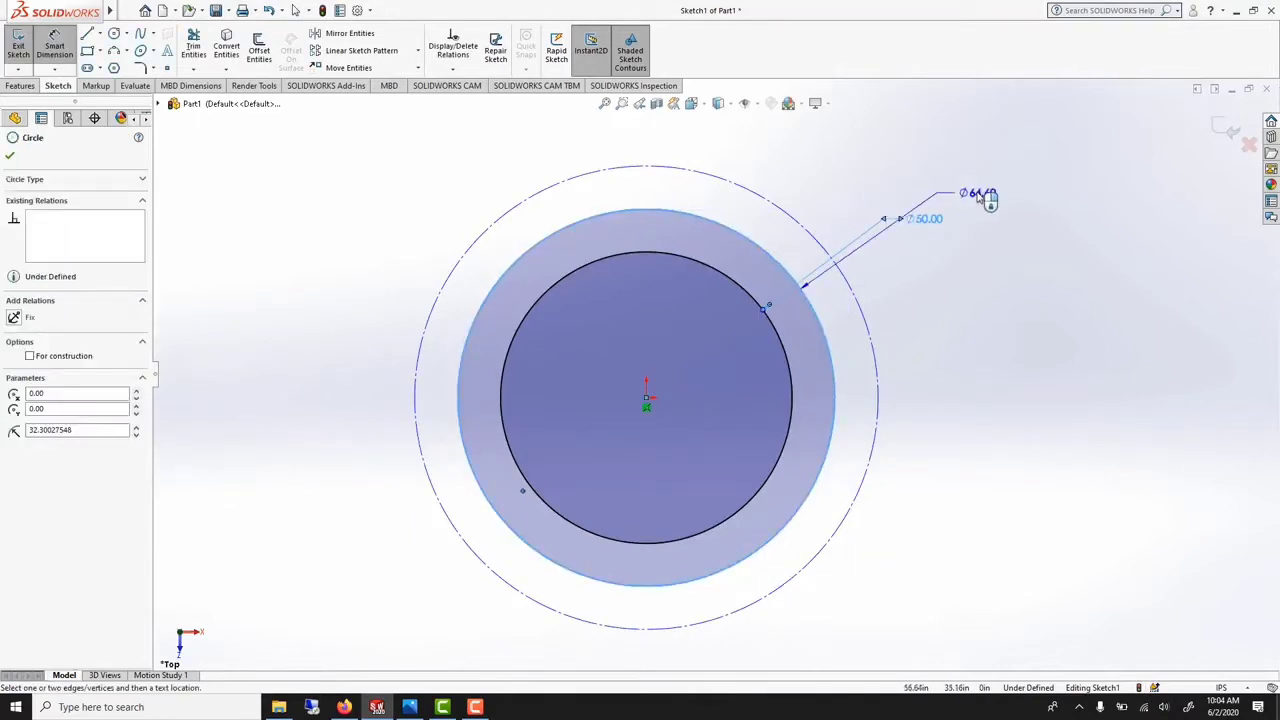
click(1003, 237)
text(60.00in)
key(Return)
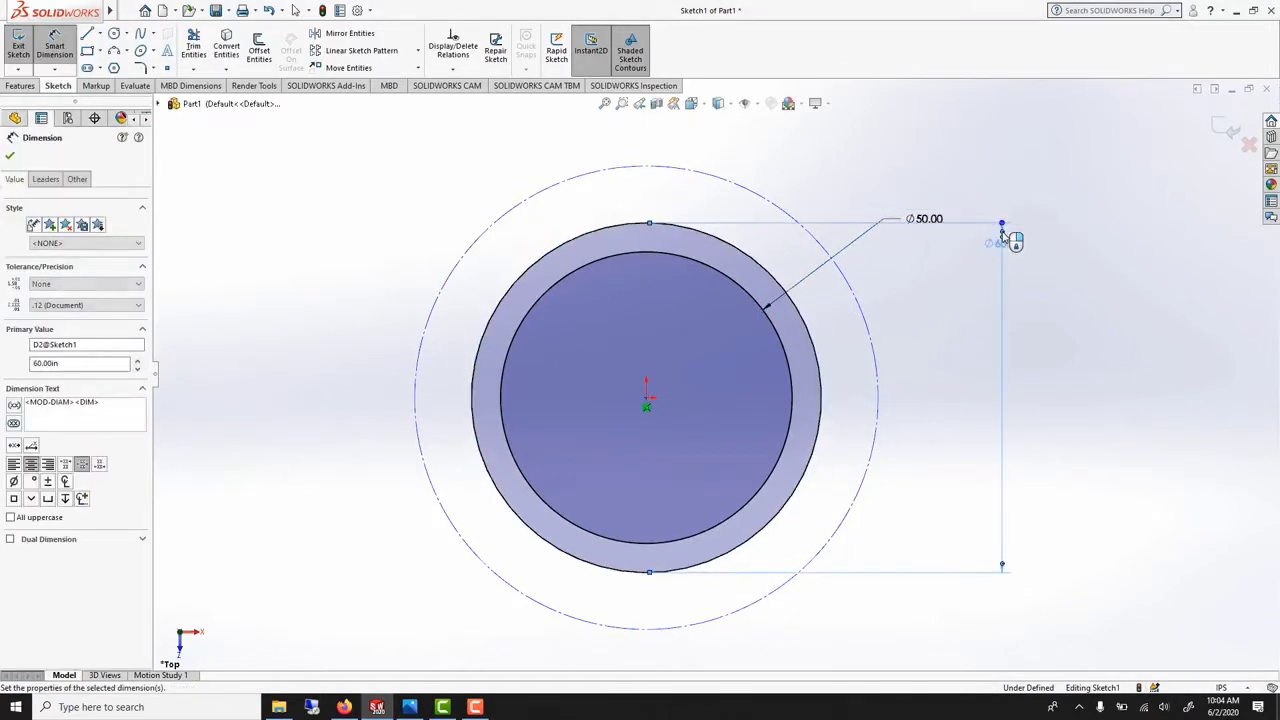
click(789, 207)
click(950, 168)
click(9, 157)
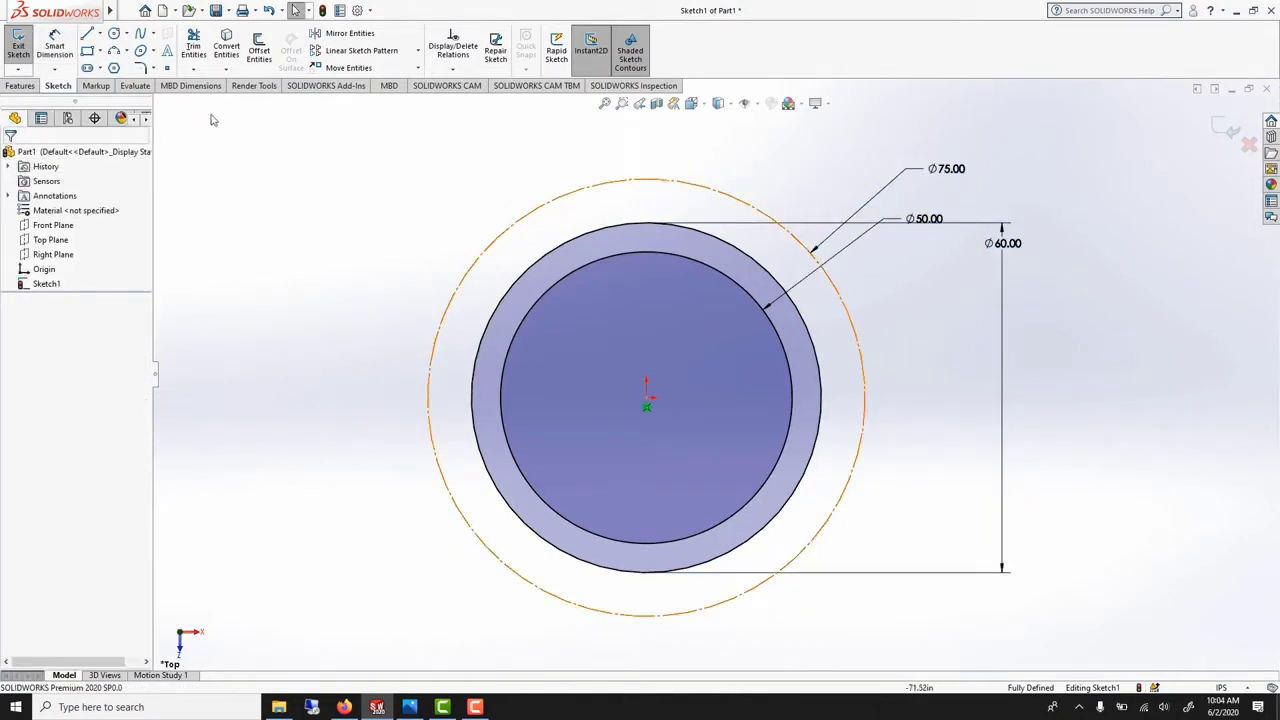
- Sketch a circle of about 6.92 in radius centred on the construction circle's left quadrant, level with the origin
click(126, 33)
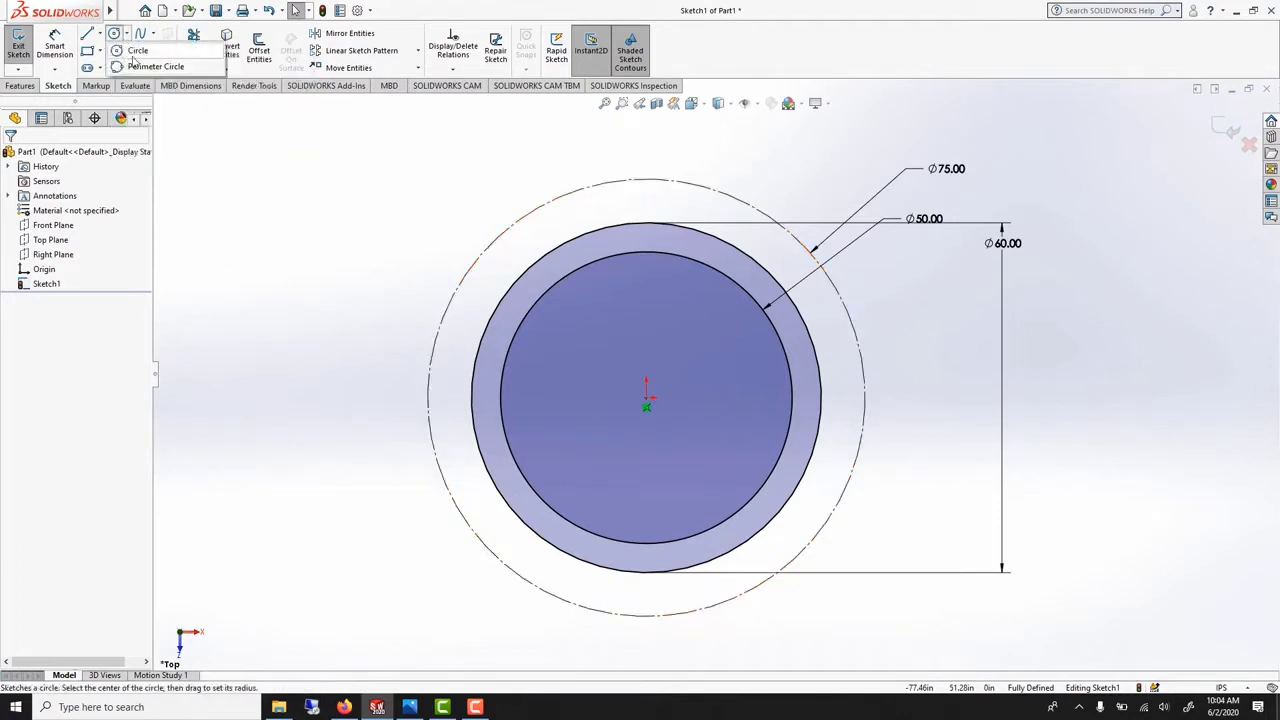
click(140, 49)
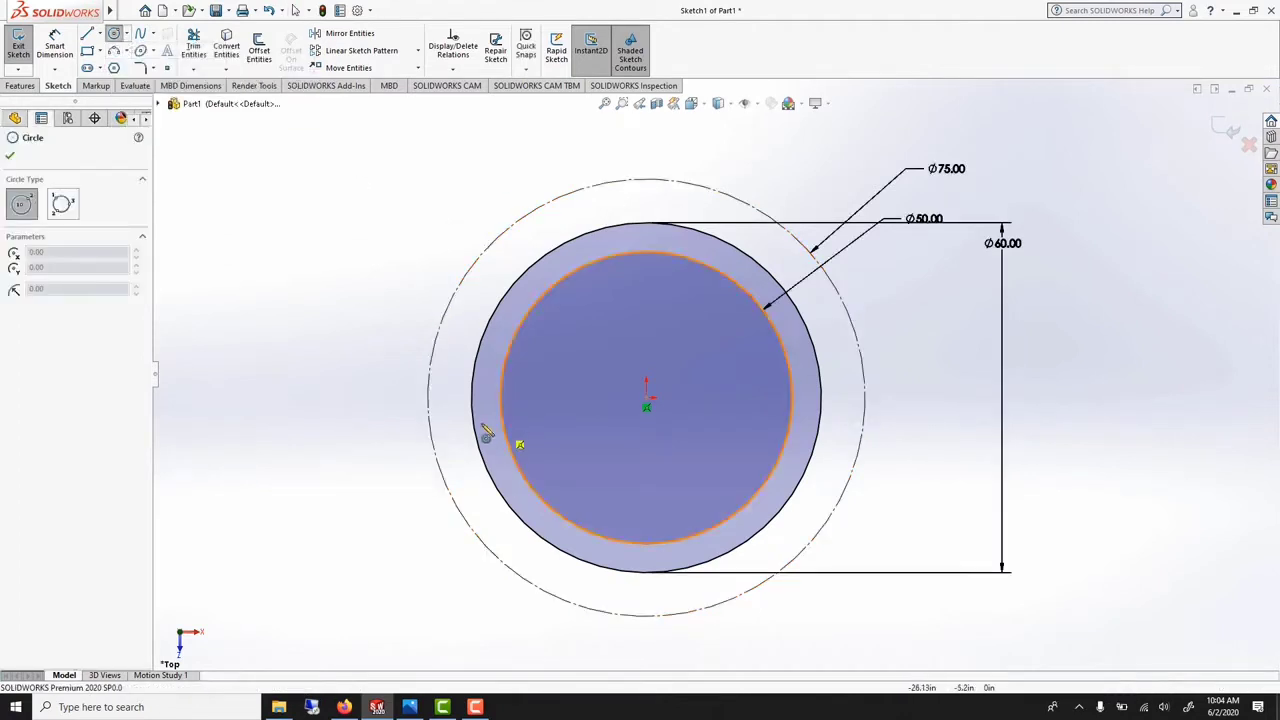
click(430, 398)
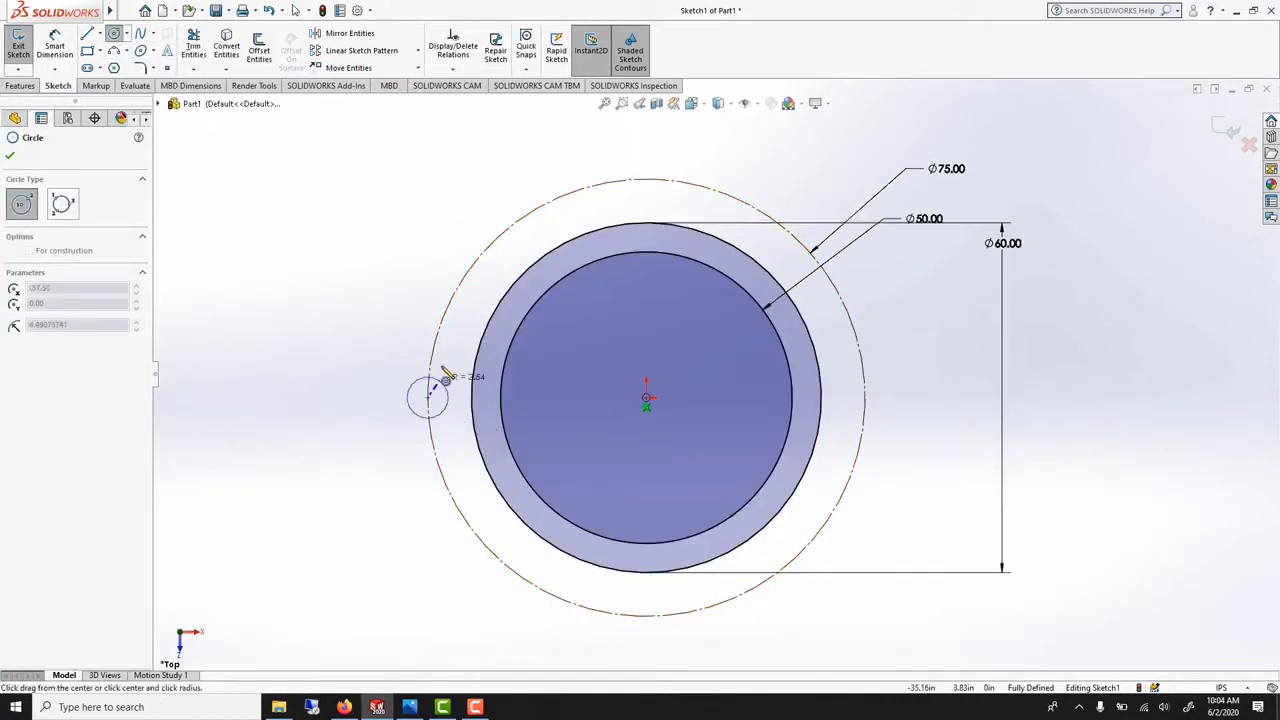
click(429, 358)
- Dimension the small circle on the construction circle with a diameter of 10 in
click(55, 46)
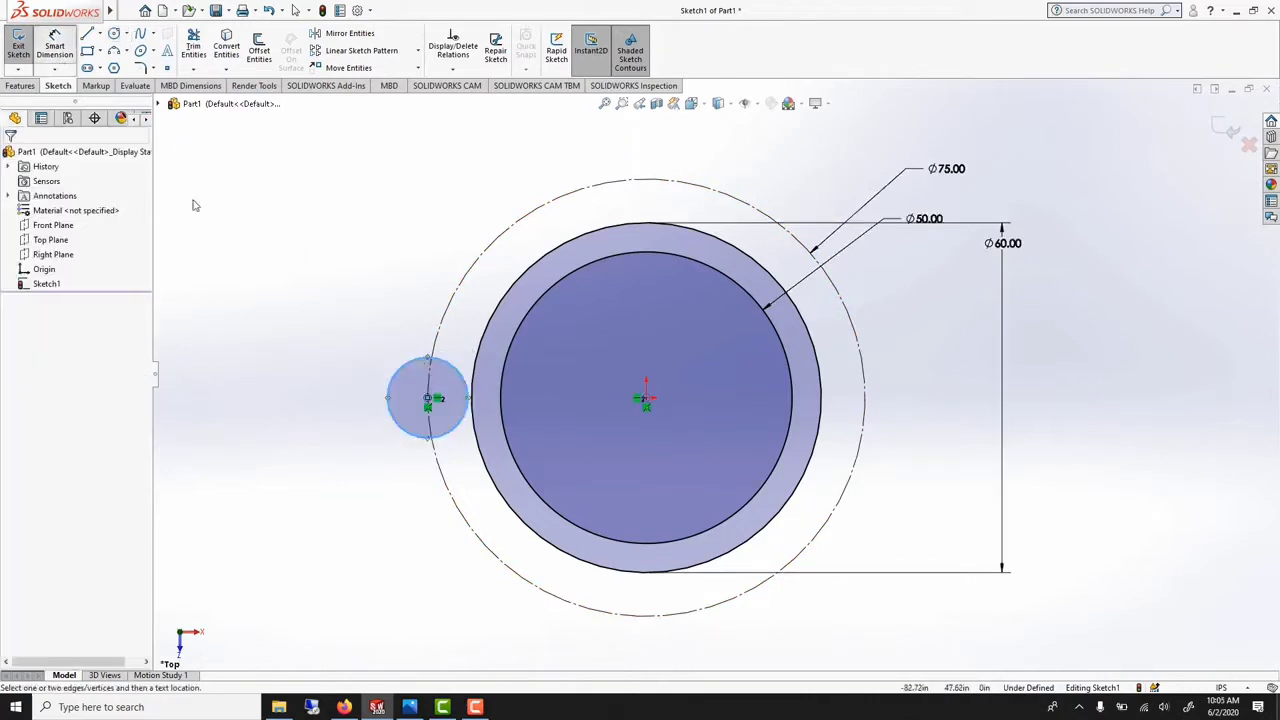
click(394, 377)
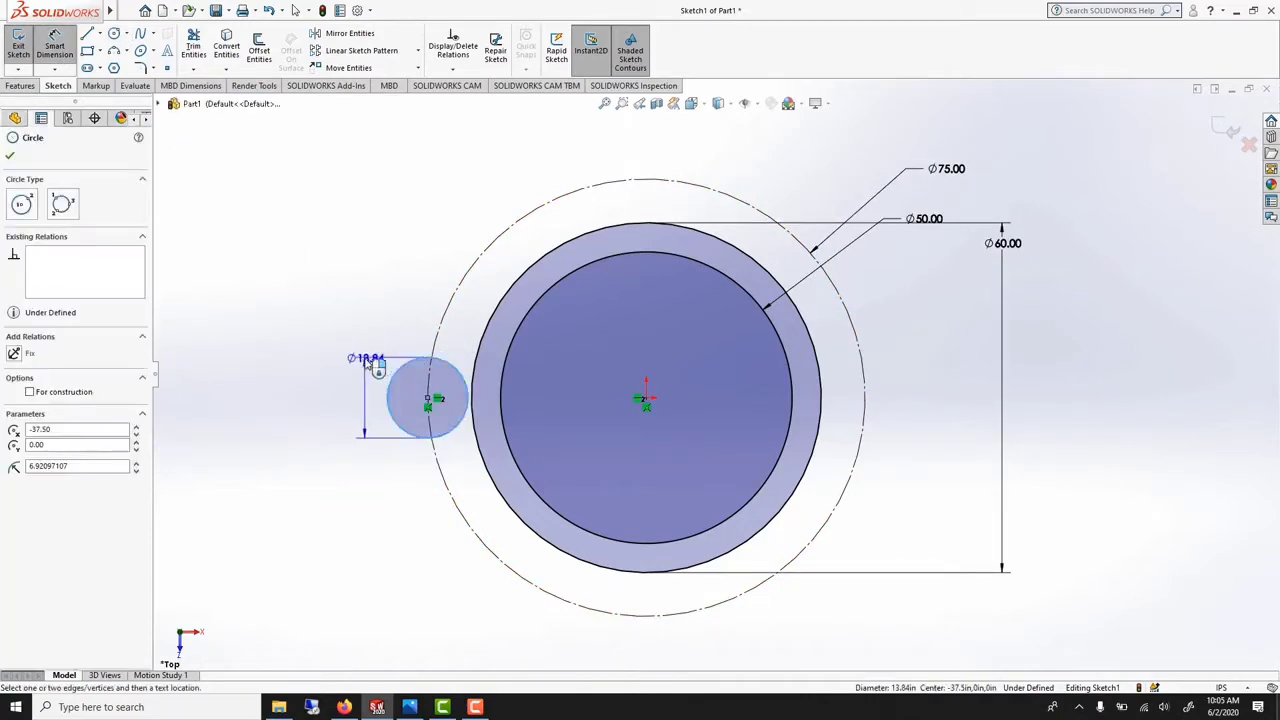
click(350, 372)
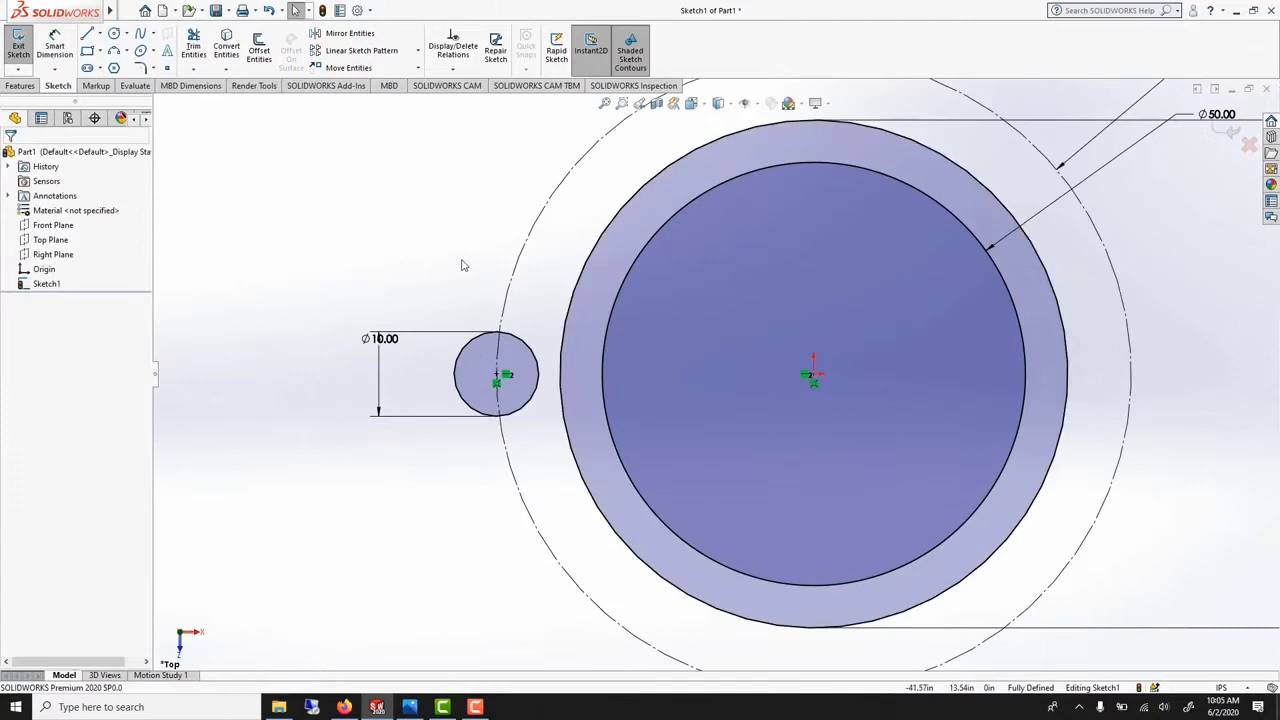
- Sketch a horizontal line about 10.15 in long outward from the middle circle, just below the small circle
key(l)
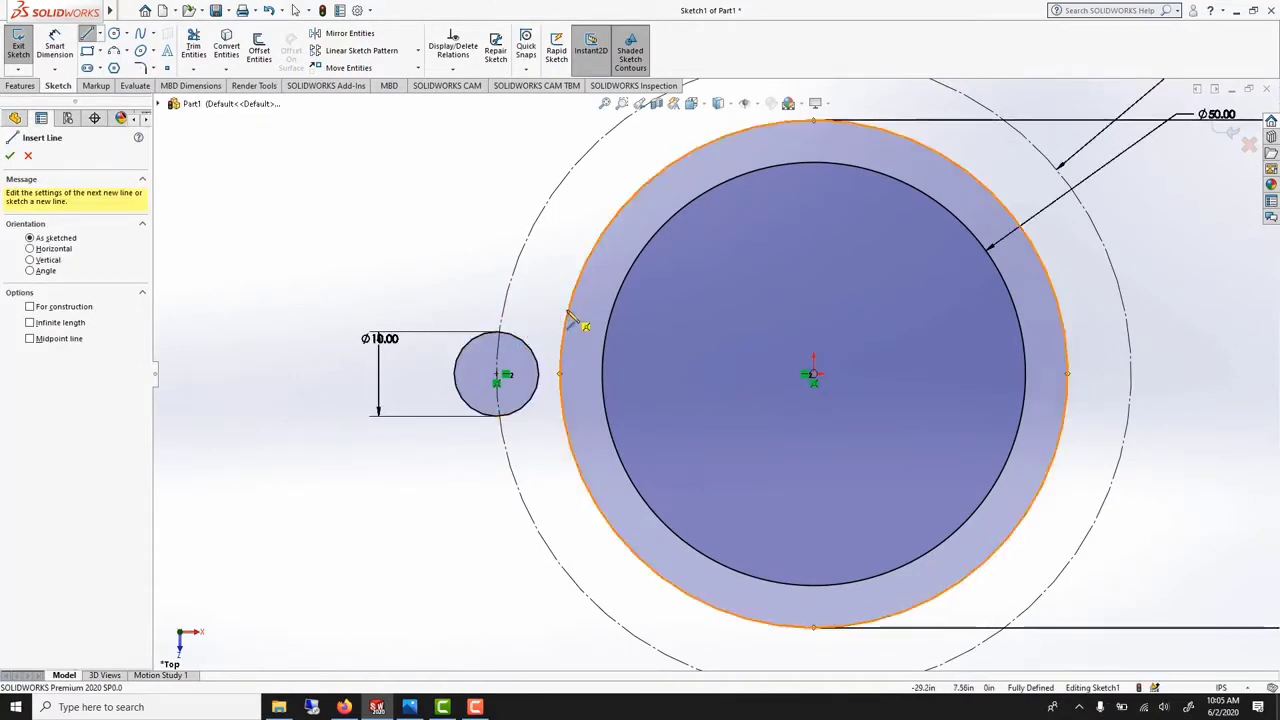
drag(567, 311, 482, 481)
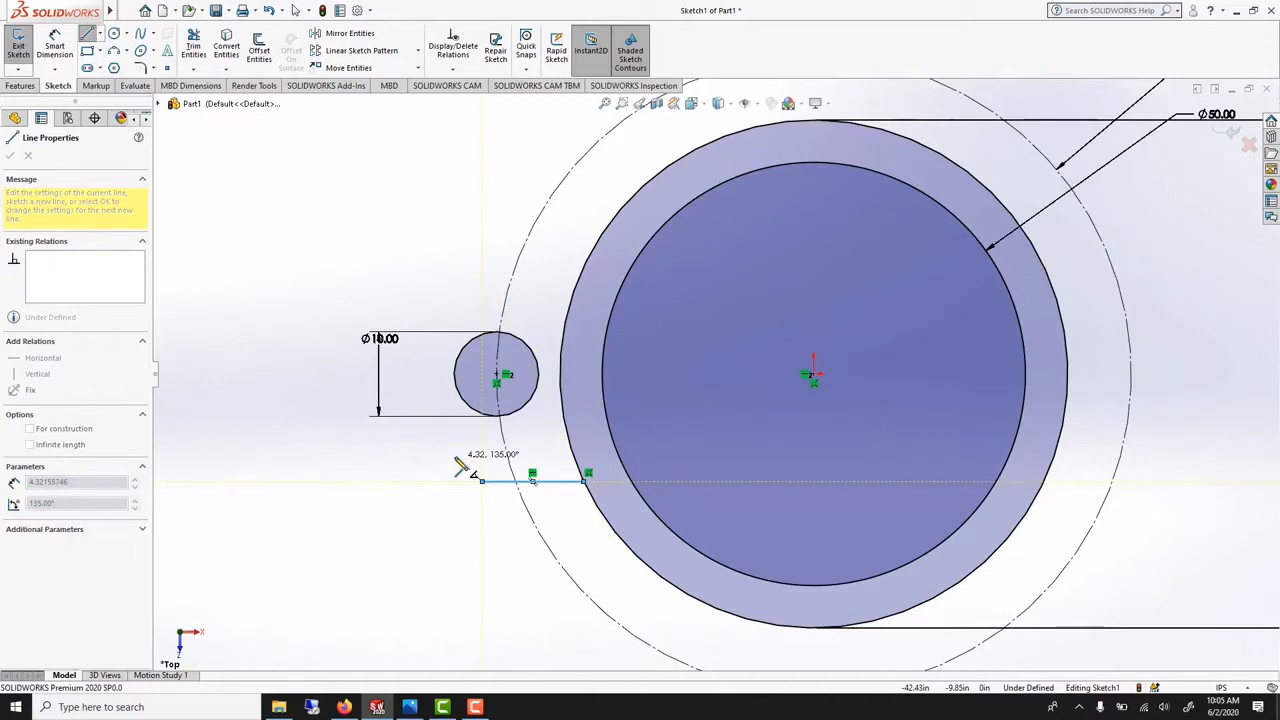
key(Escape)
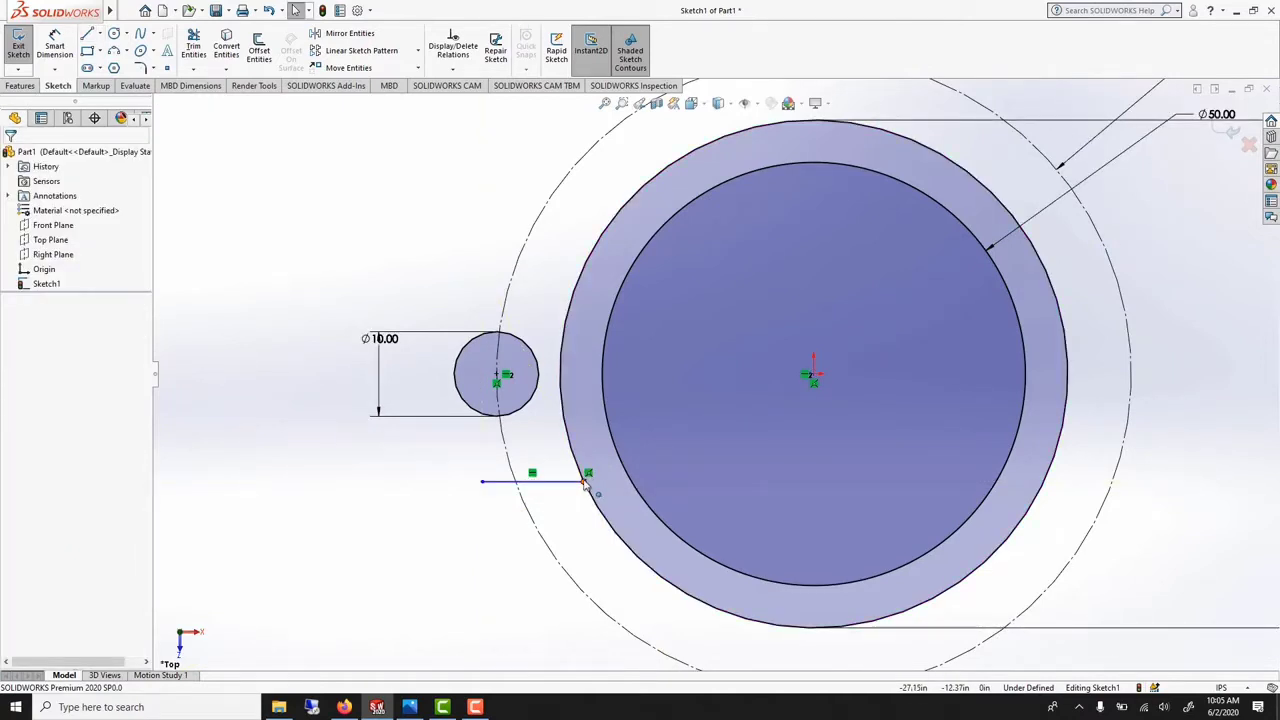
drag(586, 482, 575, 445)
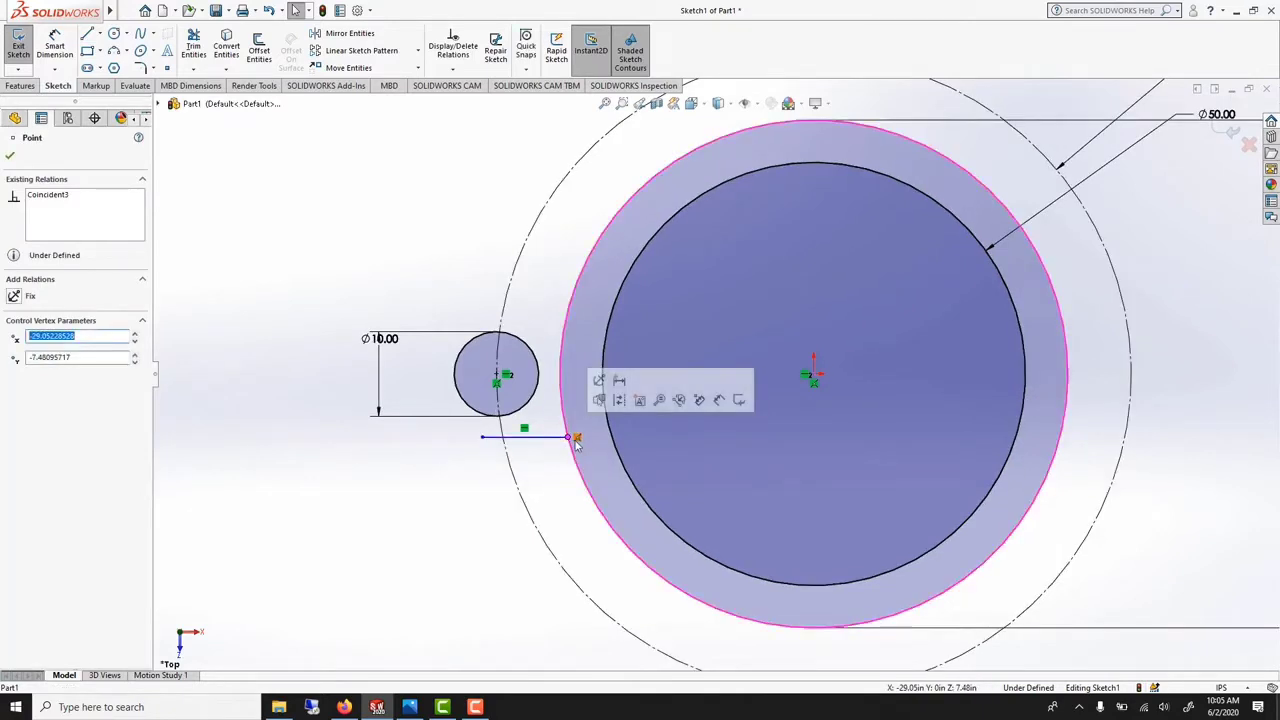
key(Escape)
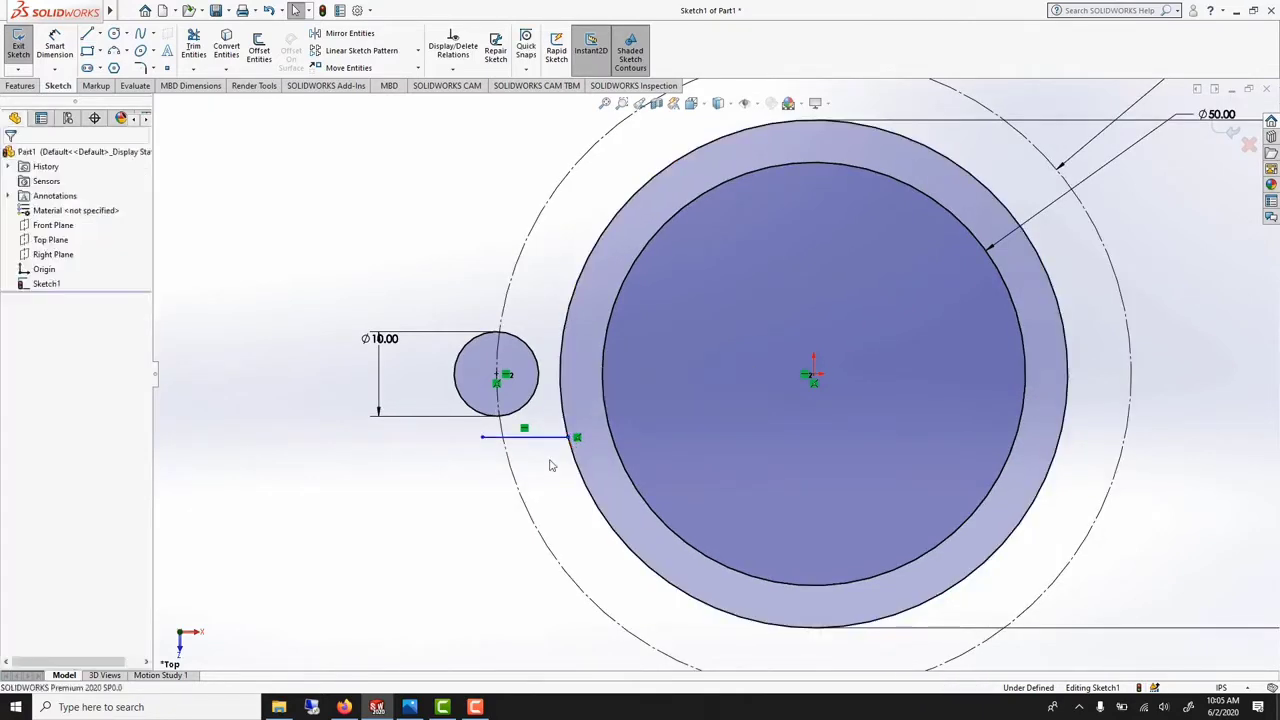
- Try to make the short horizontal line tangent to the middle circle
click(548, 440)
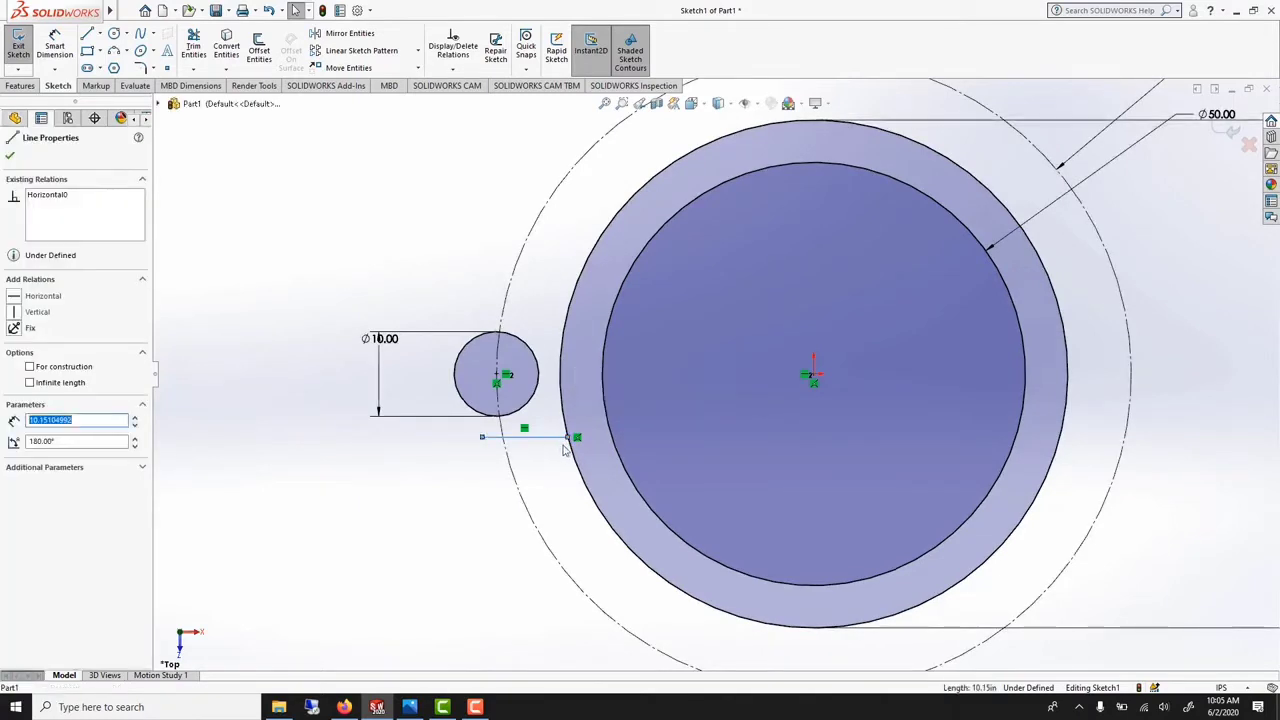
ctrl+click(572, 450)
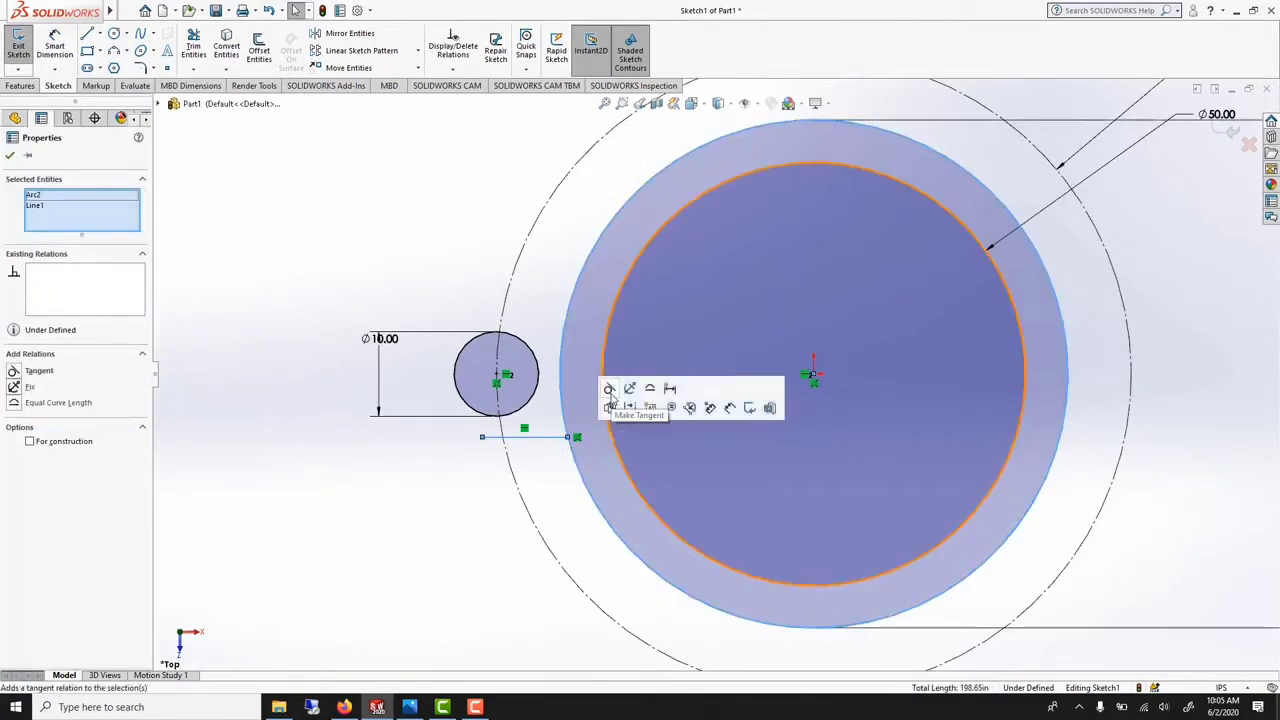
click(609, 390)
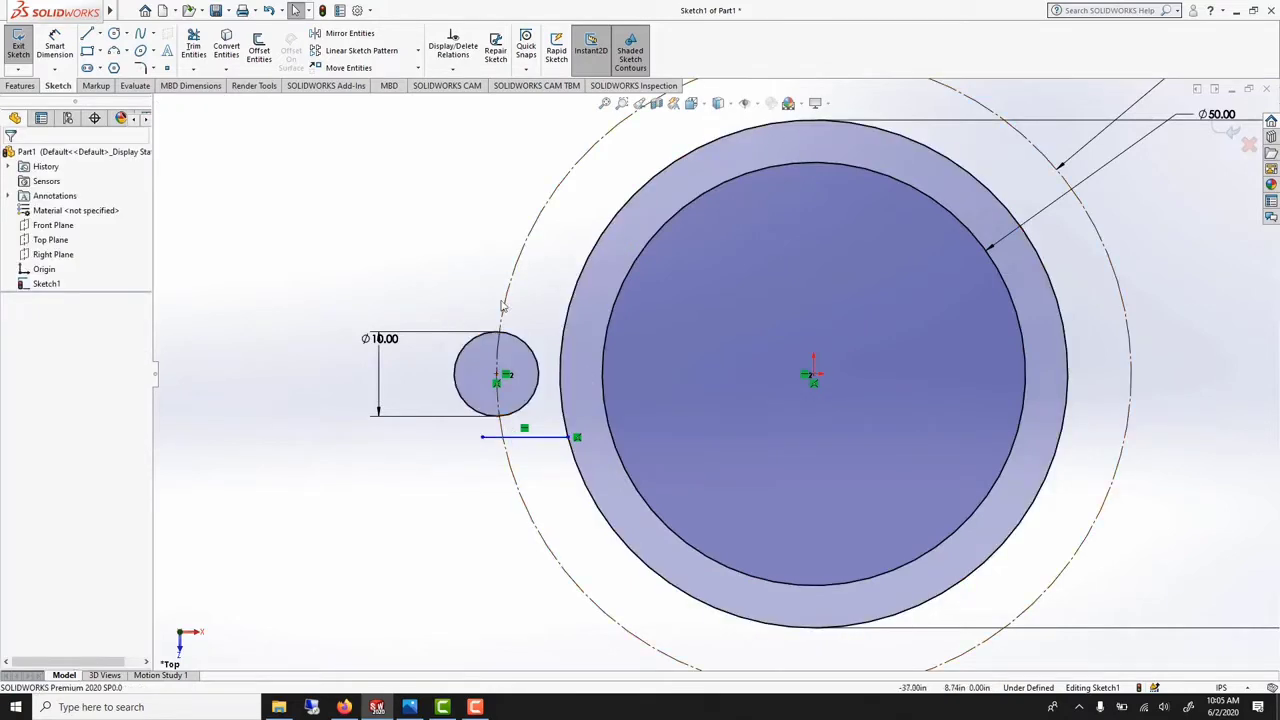
- Sketch a horizontal centerline from the origin through the small circle's centre
click(98, 33)
click(108, 64)
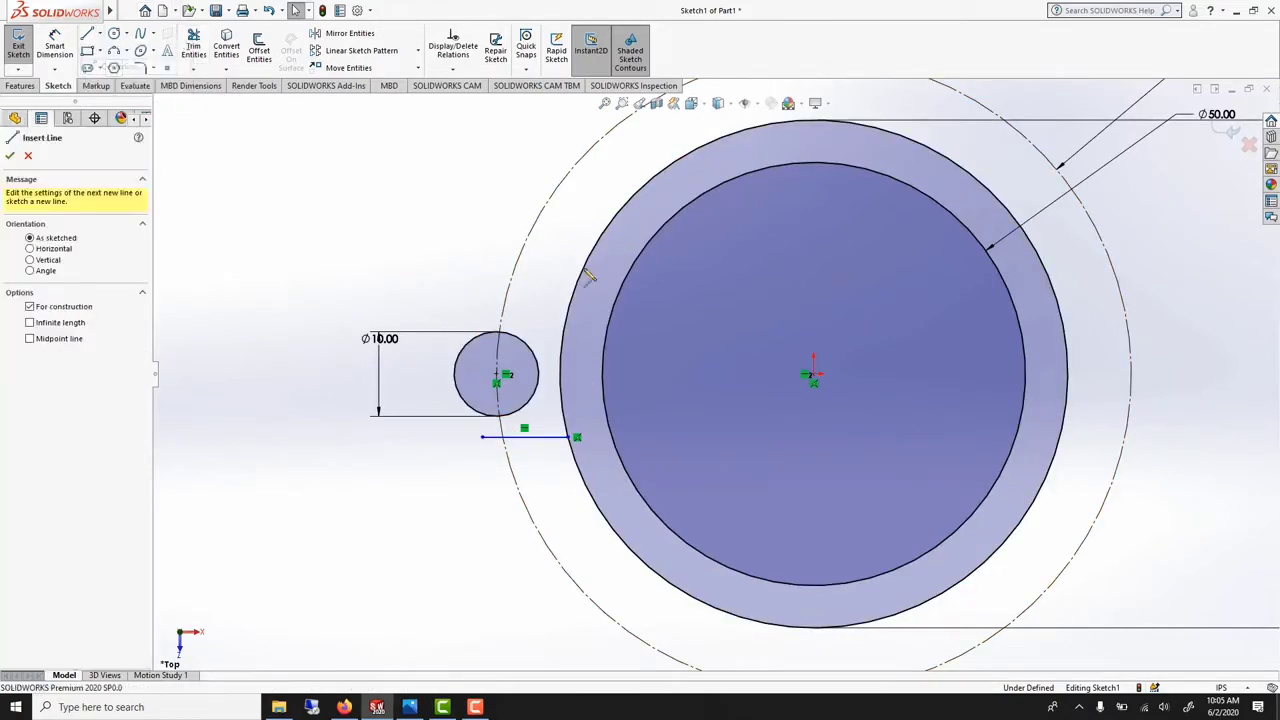
click(813, 377)
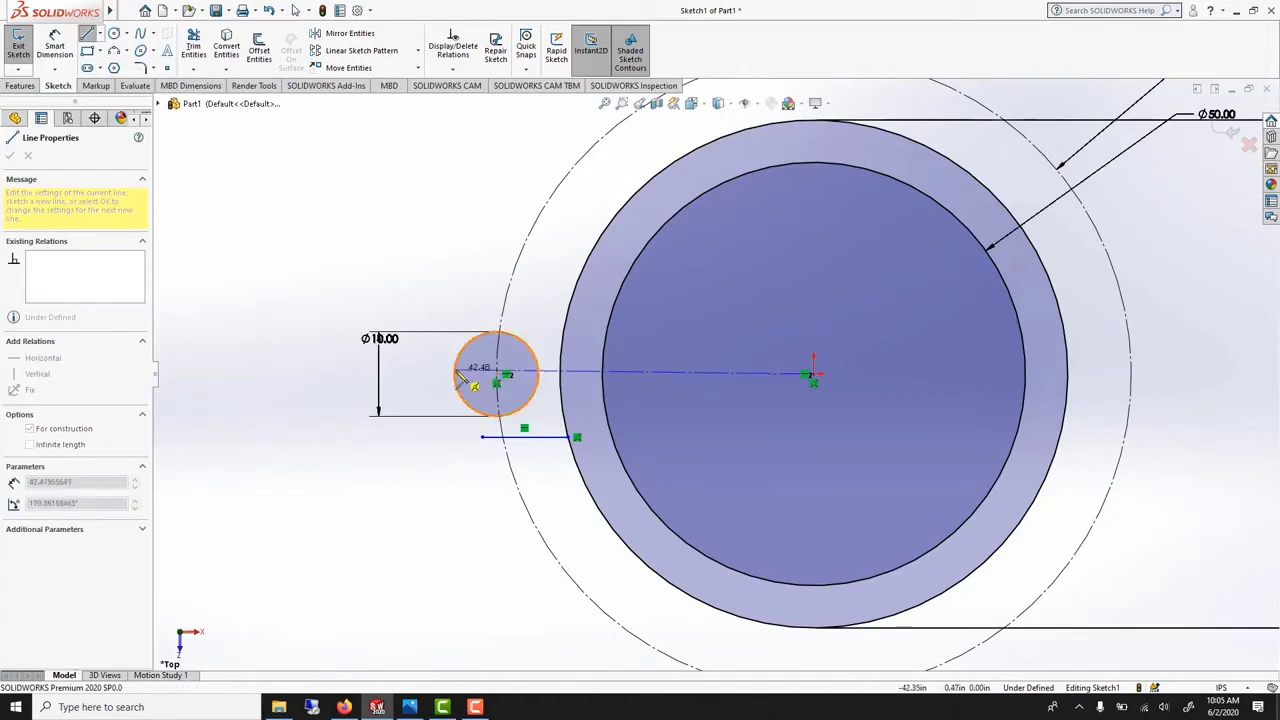
click(497, 374)
right_click(466, 296)
click(490, 300)
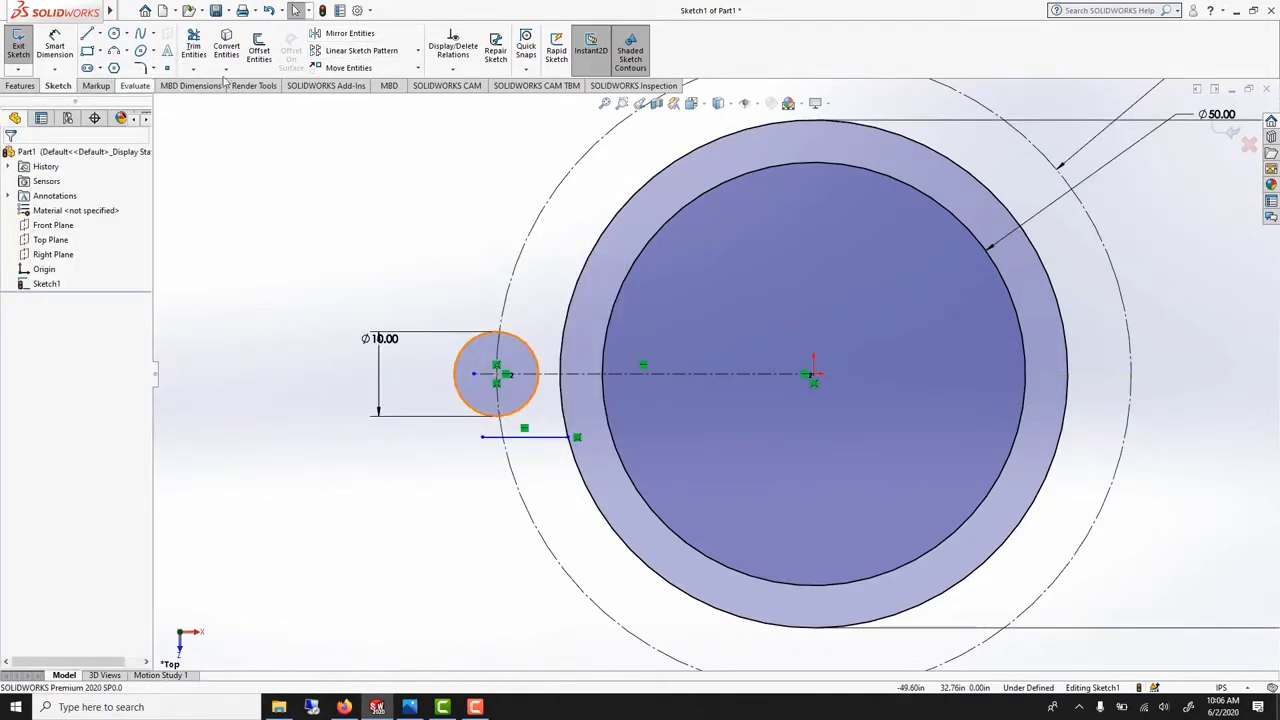
- Mirror the short horizontal line about the centerline, keeping the original
click(328, 33)
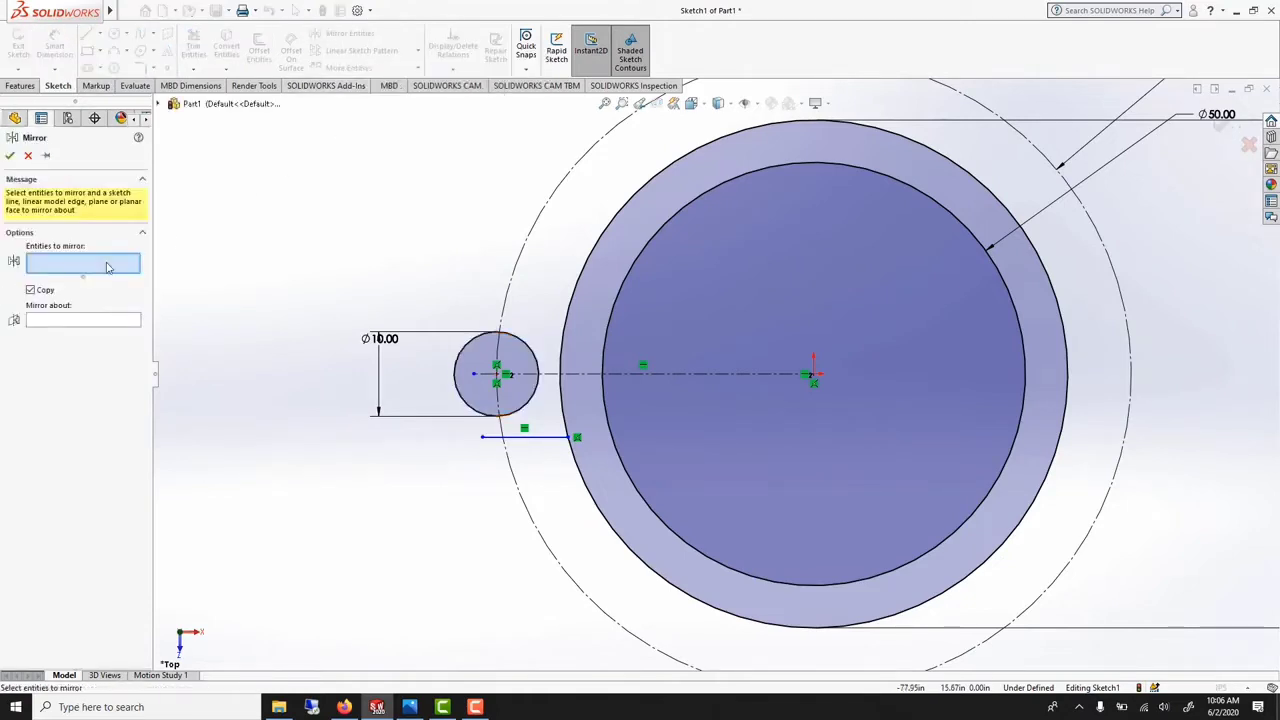
click(530, 437)
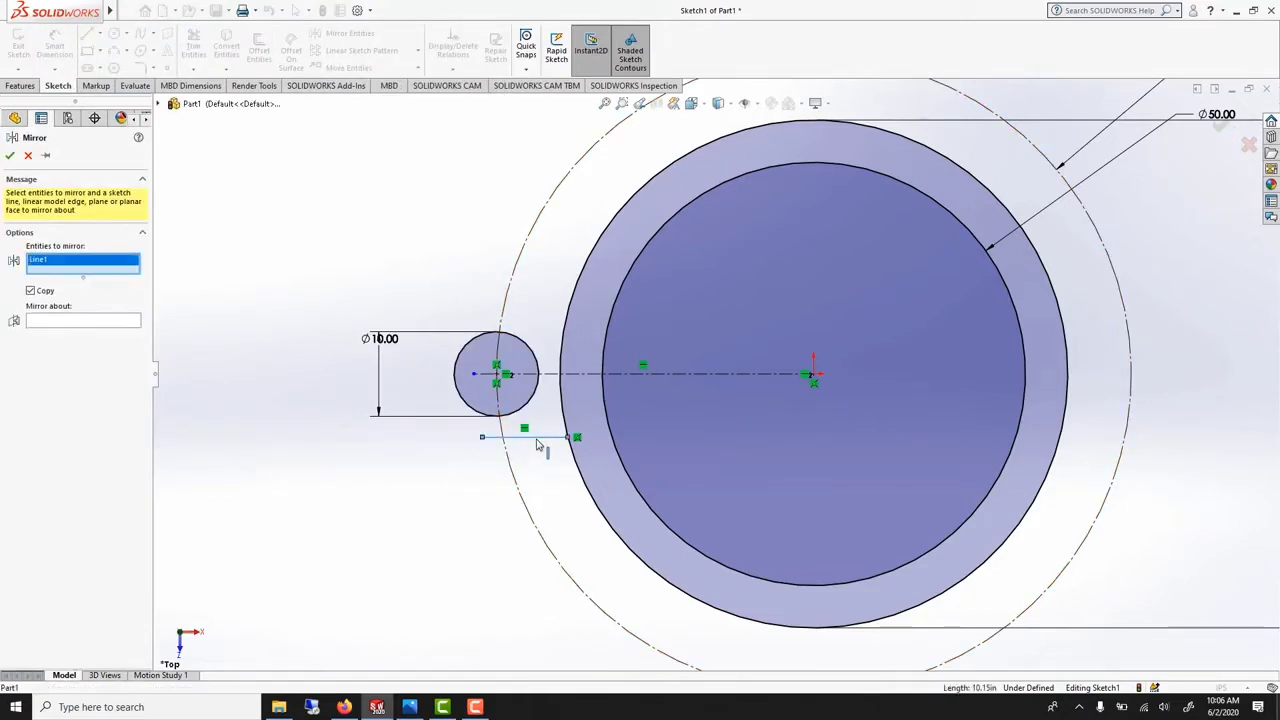
click(130, 321)
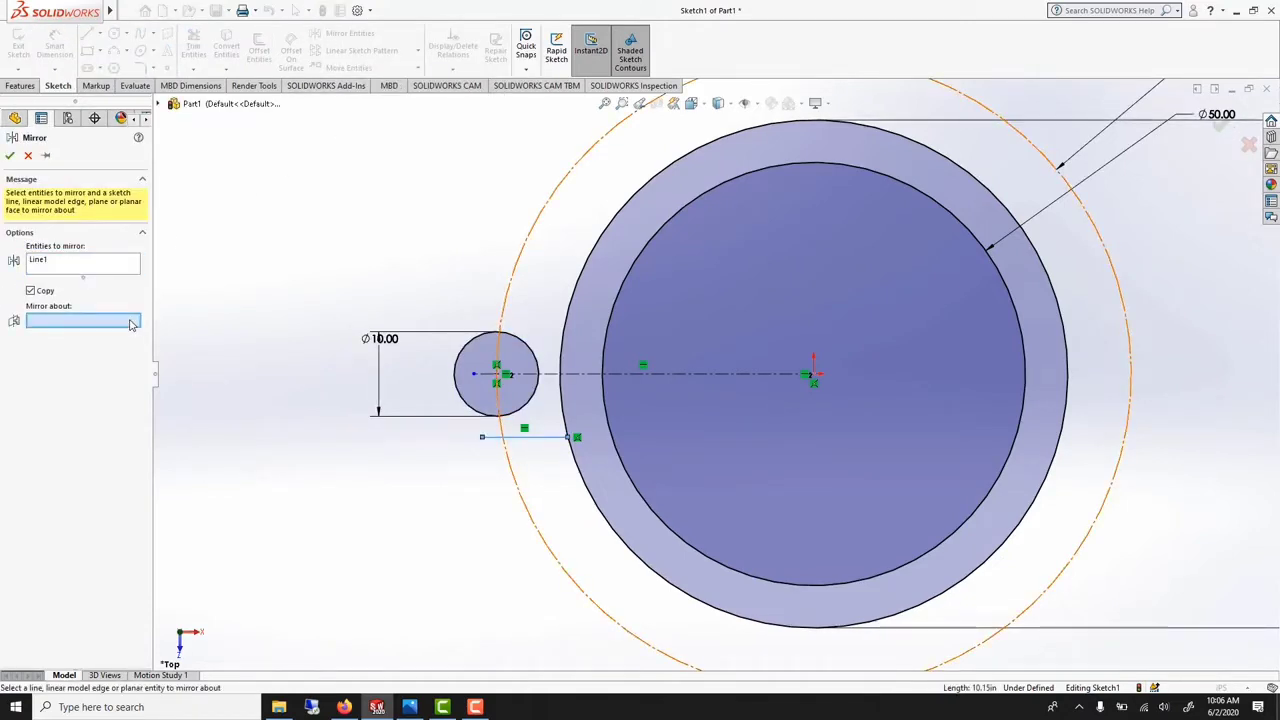
click(557, 375)
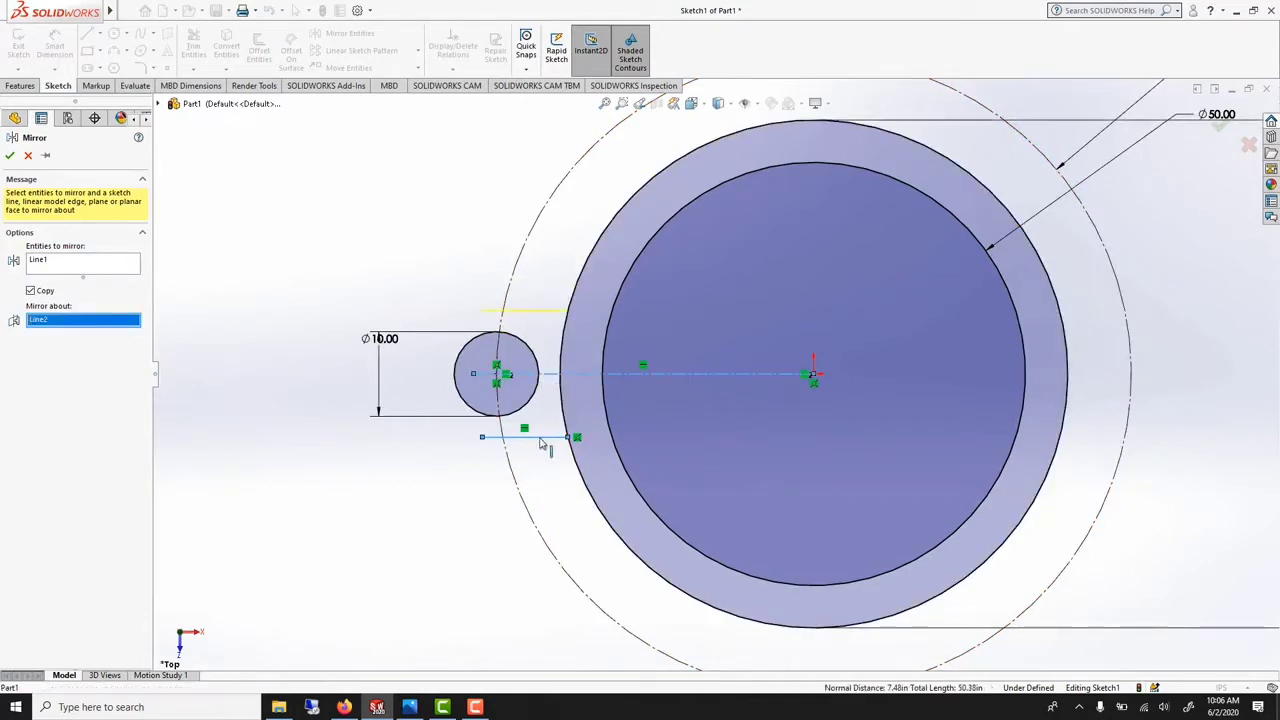
click(10, 156)
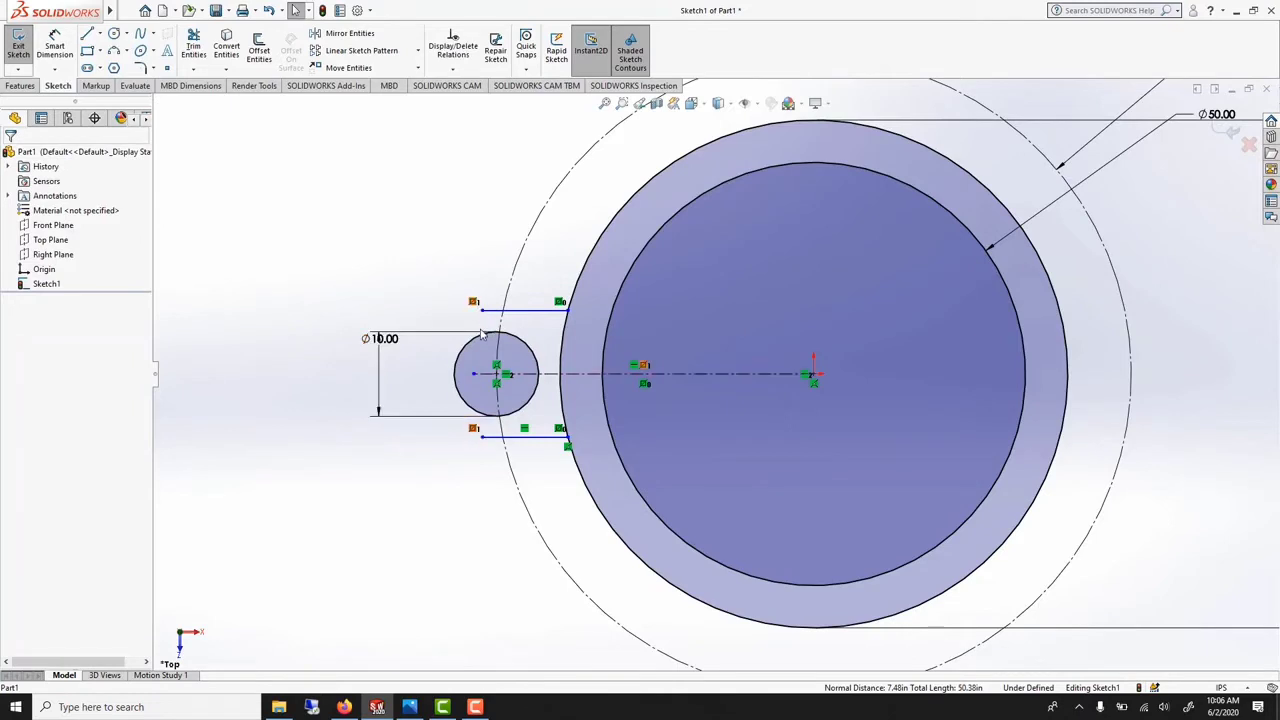
- Move the two mirrored lines closer to the small circle and spread their ends apart along the middle circle so they taper outward
mouse_move(510, 428)
mouse_down()
mouse_move(505, 443)
mouse_move(502, 431)
mouse_up()
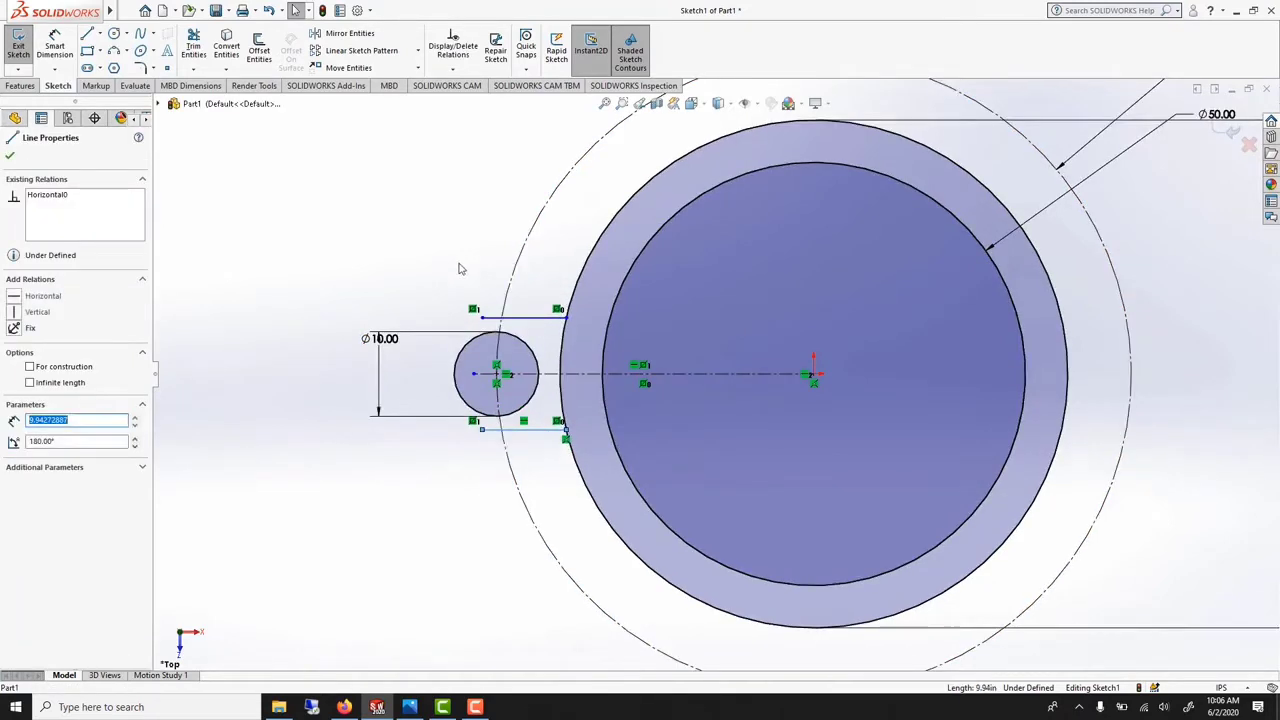
click(458, 262)
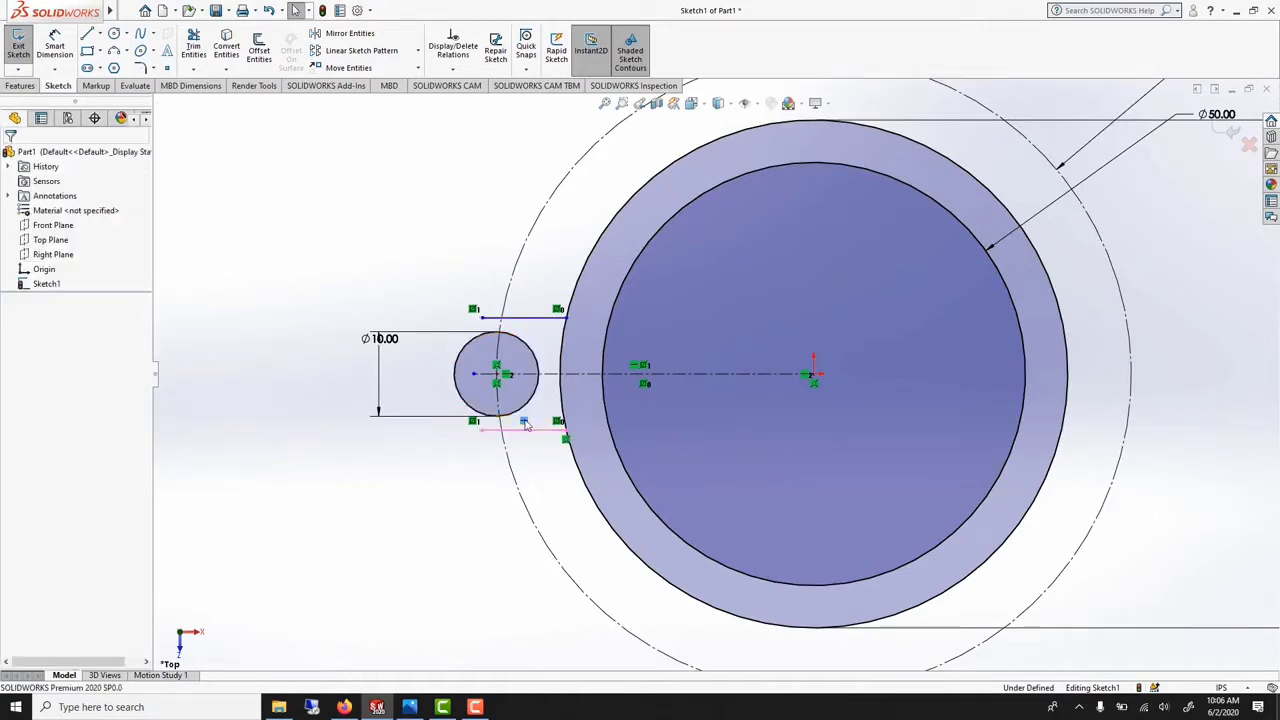
drag(557, 309, 571, 305)
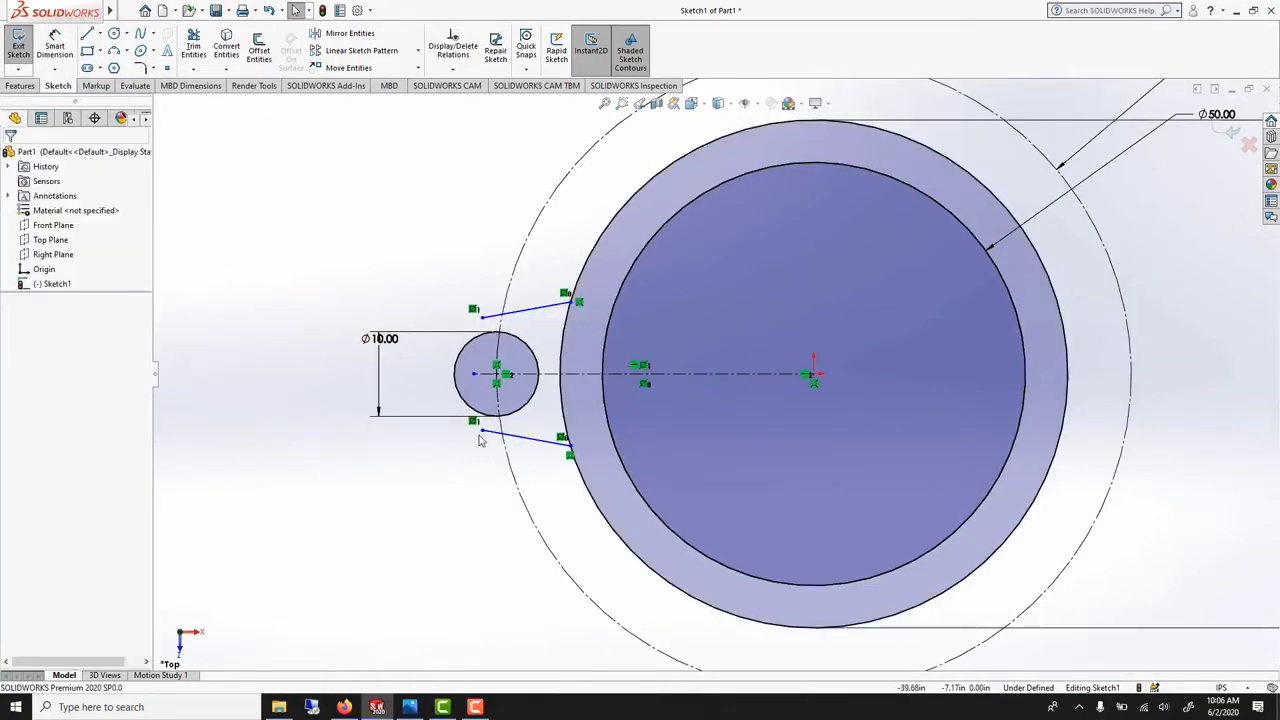
- Close the lug outline around the small circle with a tangent arc joining the outer ends of the two angled lines
click(123, 50)
click(150, 84)
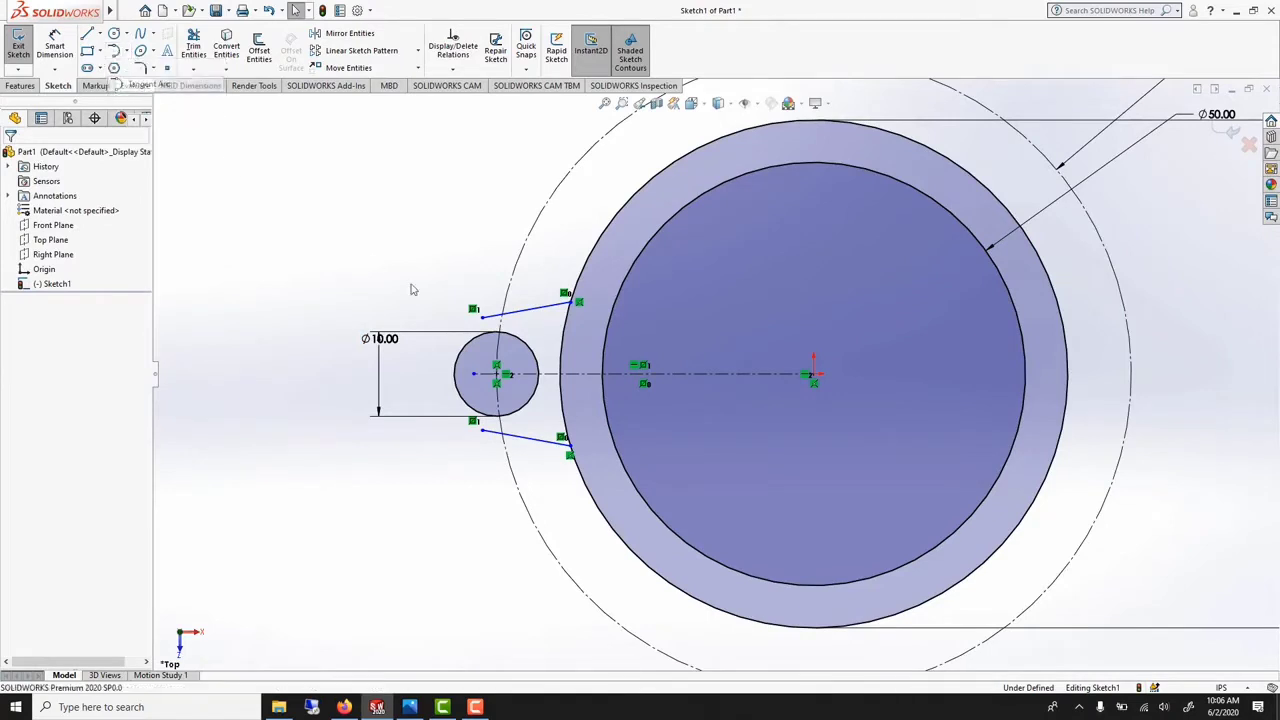
click(483, 319)
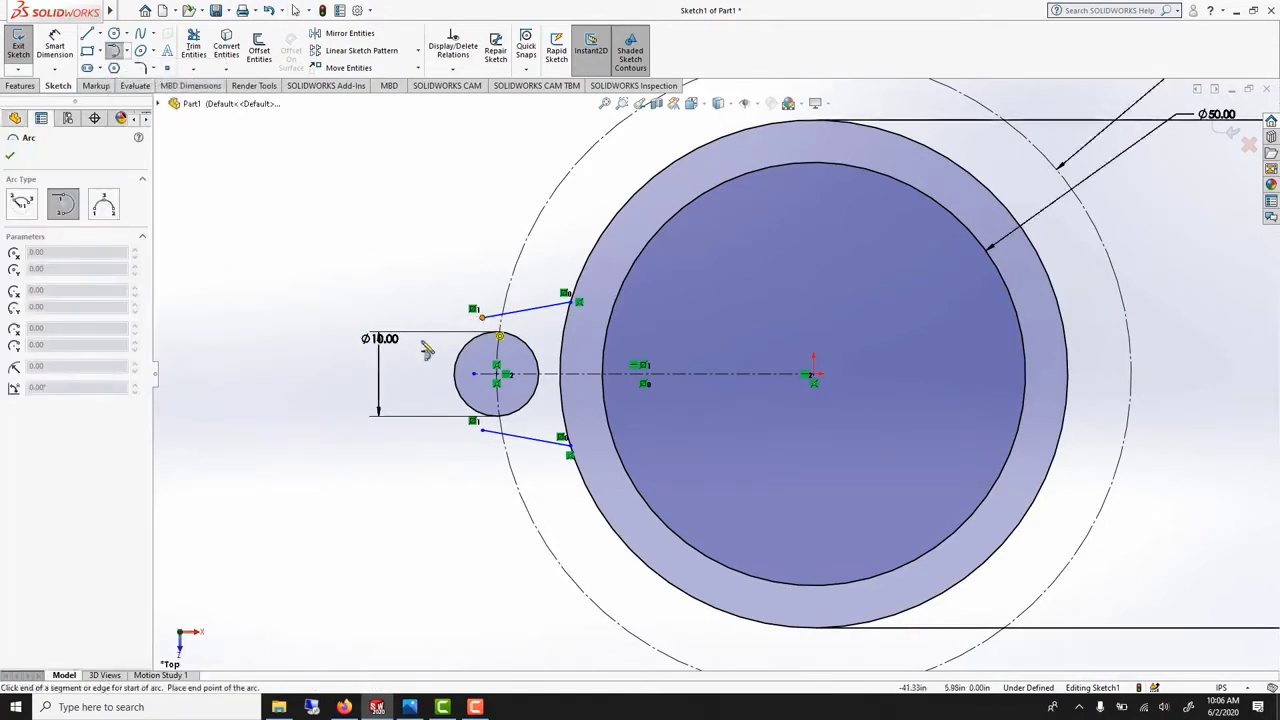
click(482, 430)
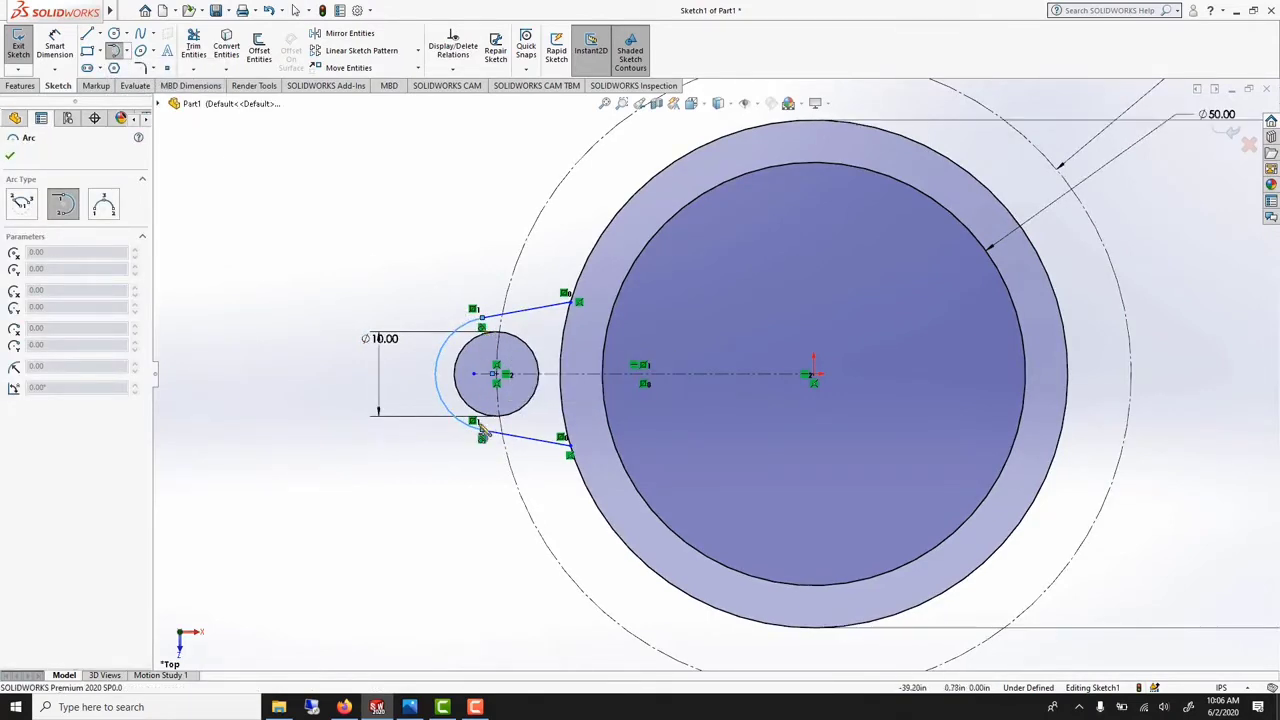
key(Escape)
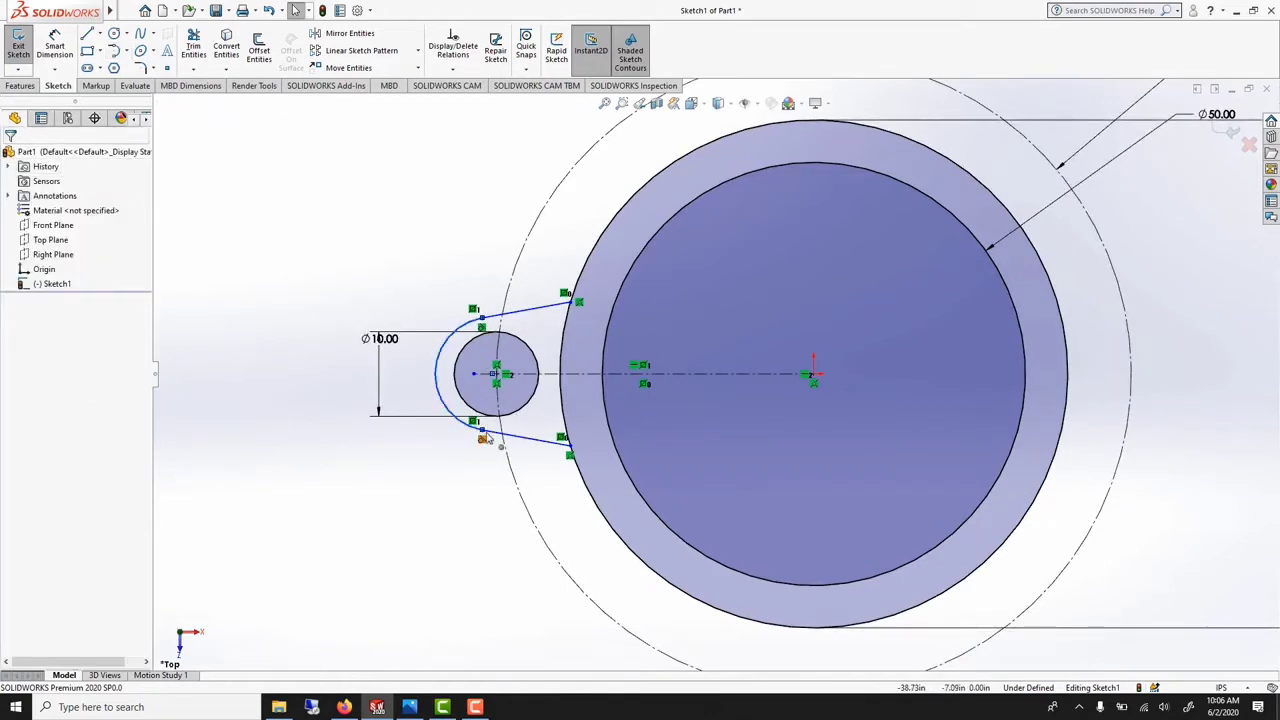
- Reposition the tangent arc's endpoints to widen the lug outline slightly around the small circle
click(482, 433)
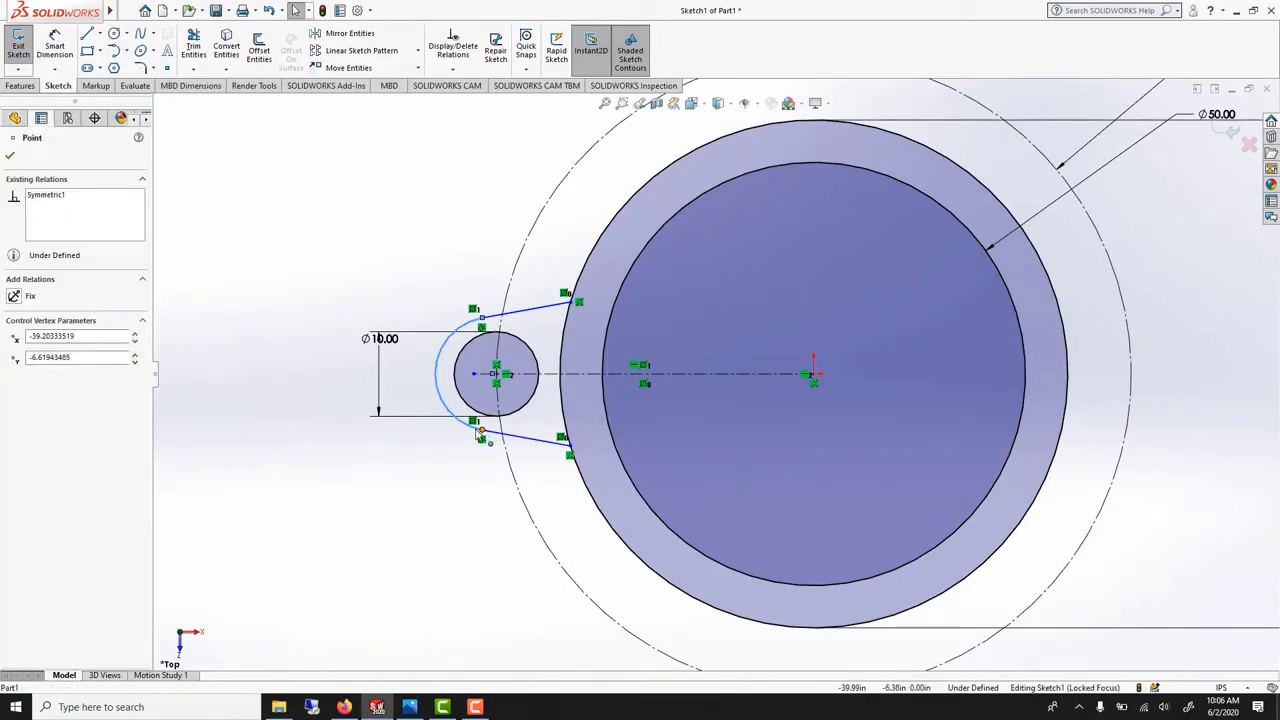
drag(482, 434, 465, 429)
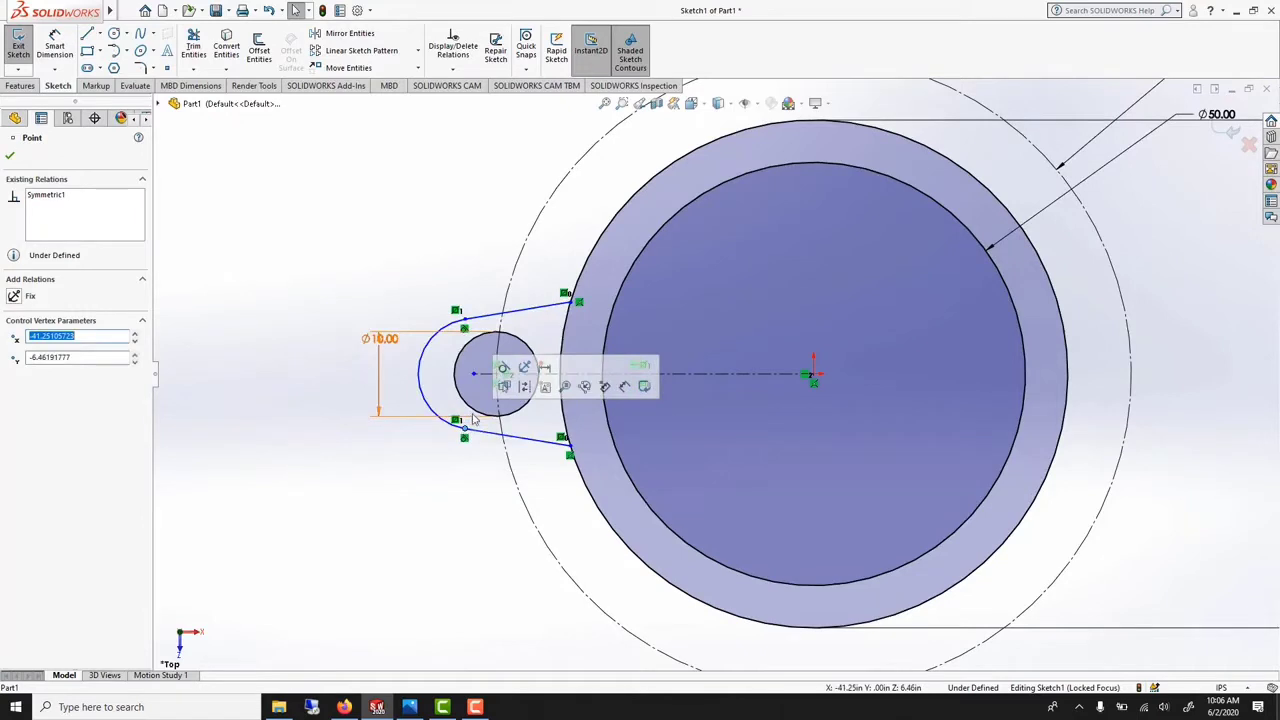
click(466, 322)
mouse_move(474, 311)
mouse_down()
mouse_move(460, 316)
mouse_move(482, 316)
mouse_up()
click(449, 268)
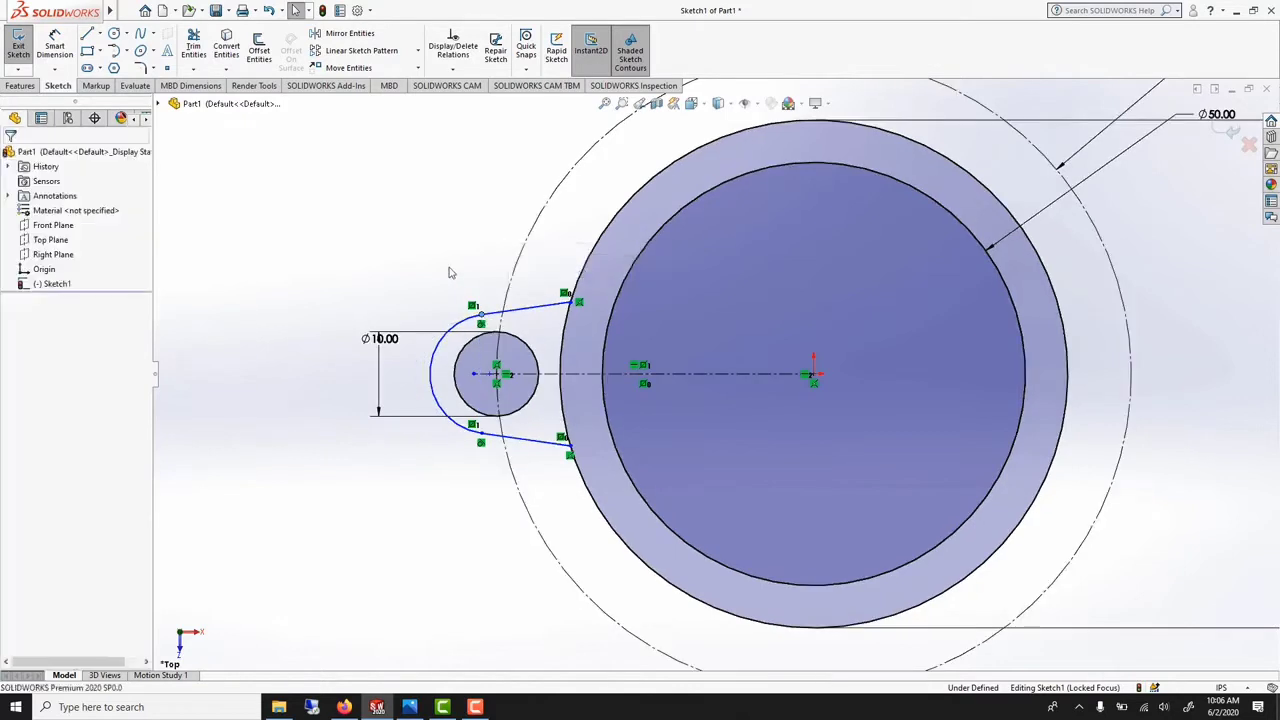
- Extrude only the ring region between the 50 and 60 in circles by 10 in with a Mid Plane end condition
scroll(871, 436, up, 1)
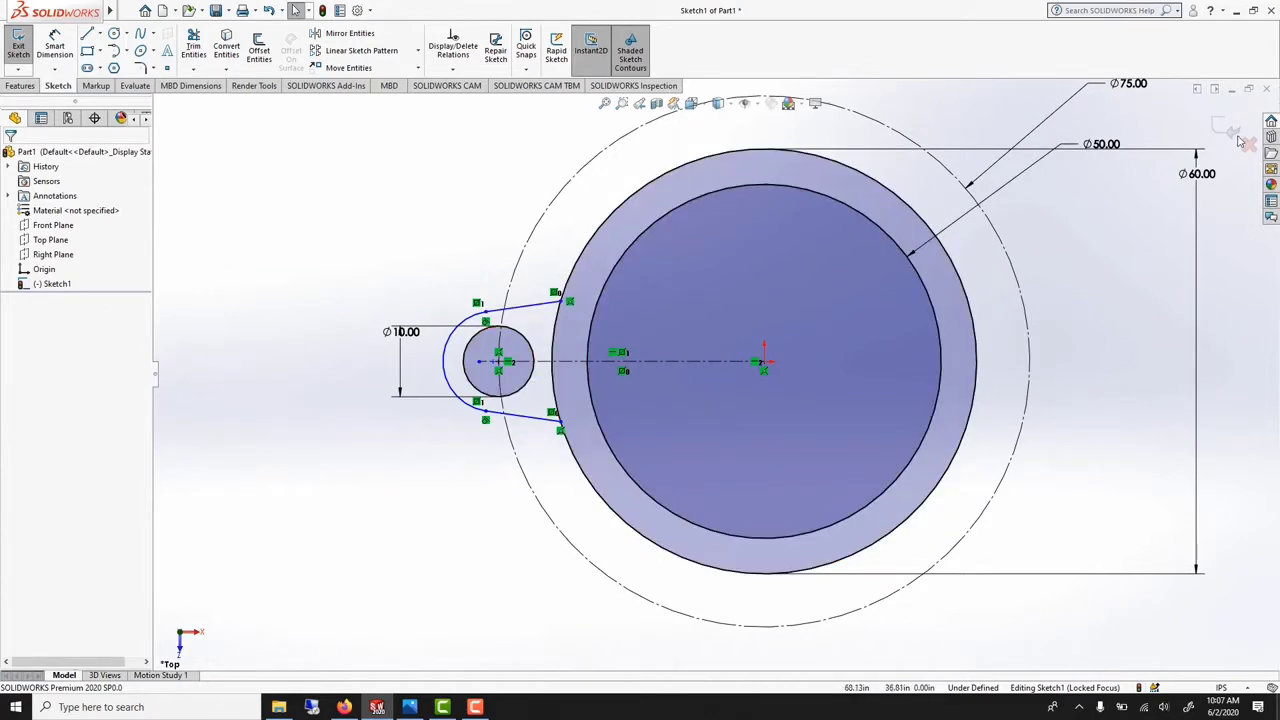
mouse_move(986, 266)
middle_down()
mouse_move(1000, 157)
mouse_move(981, 251)
mouse_move(657, 200)
middle_up()
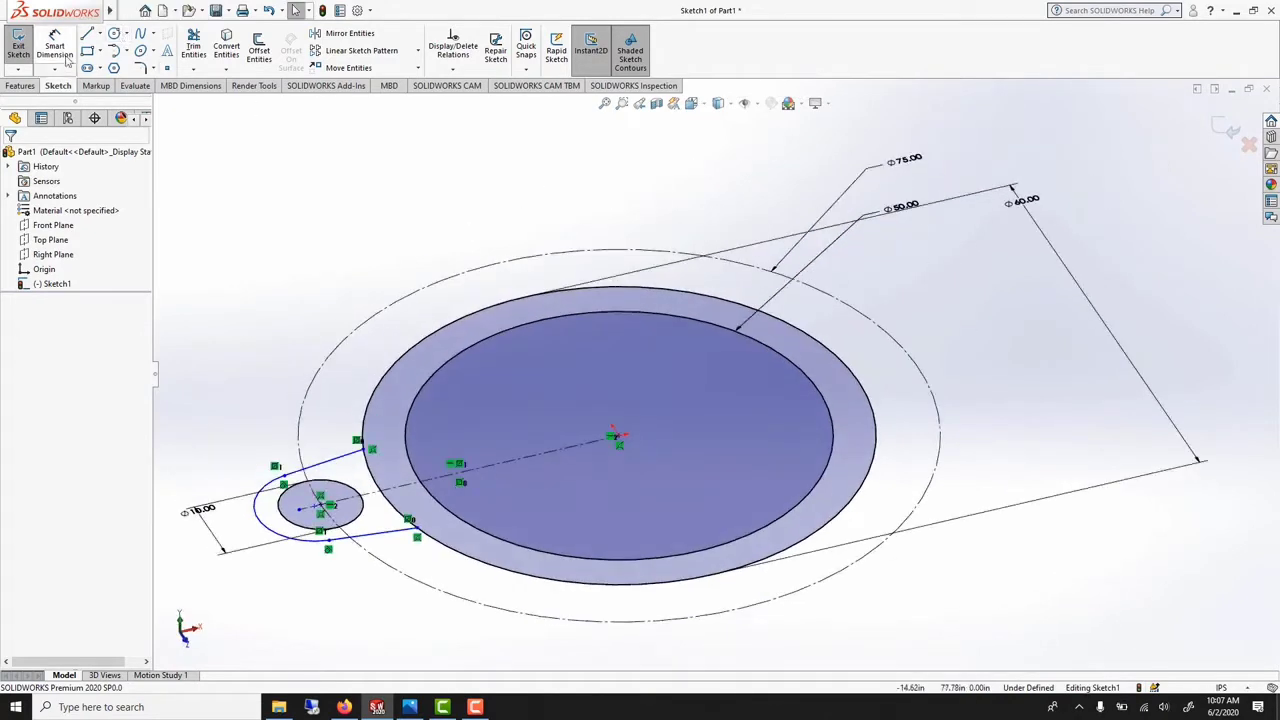
click(19, 86)
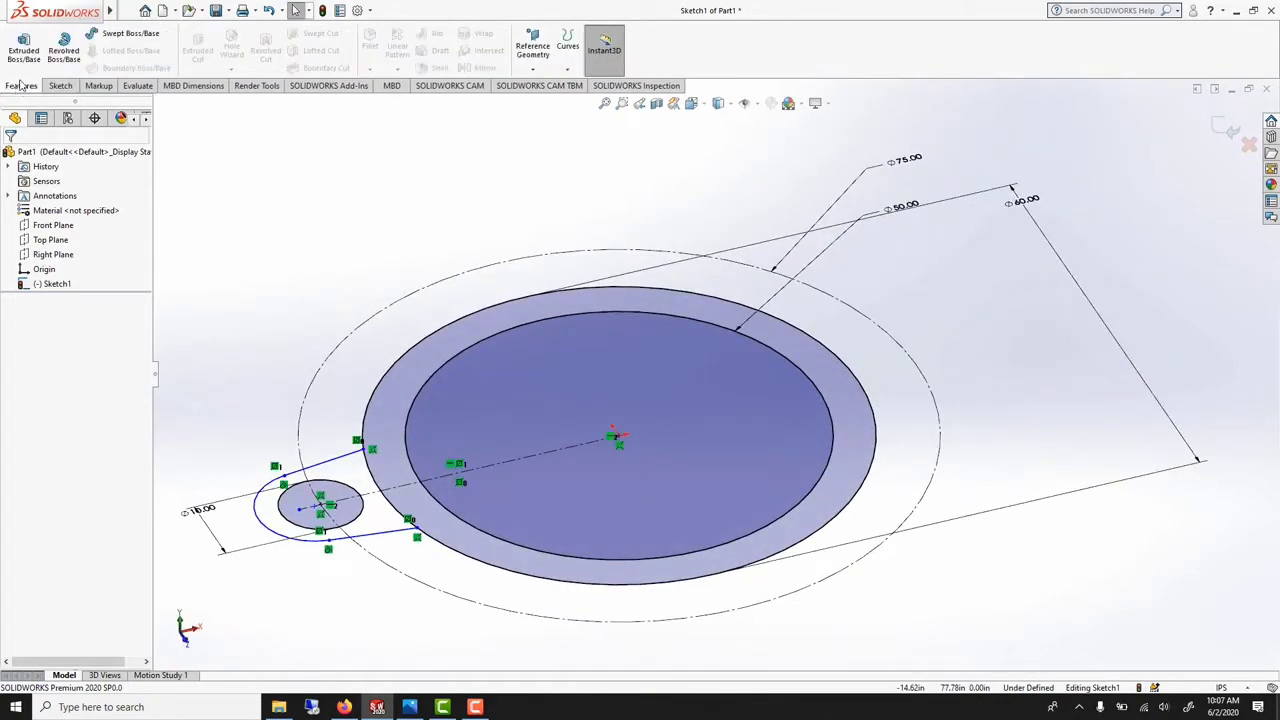
click(23, 52)
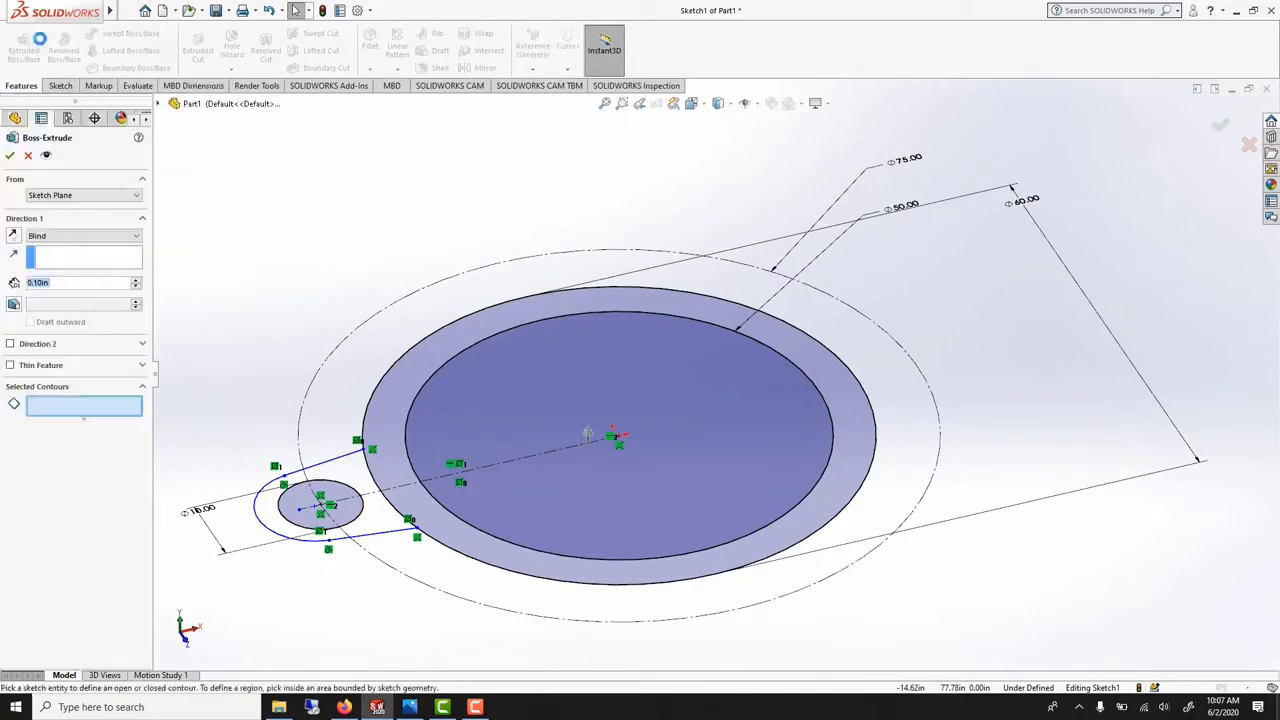
click(67, 411)
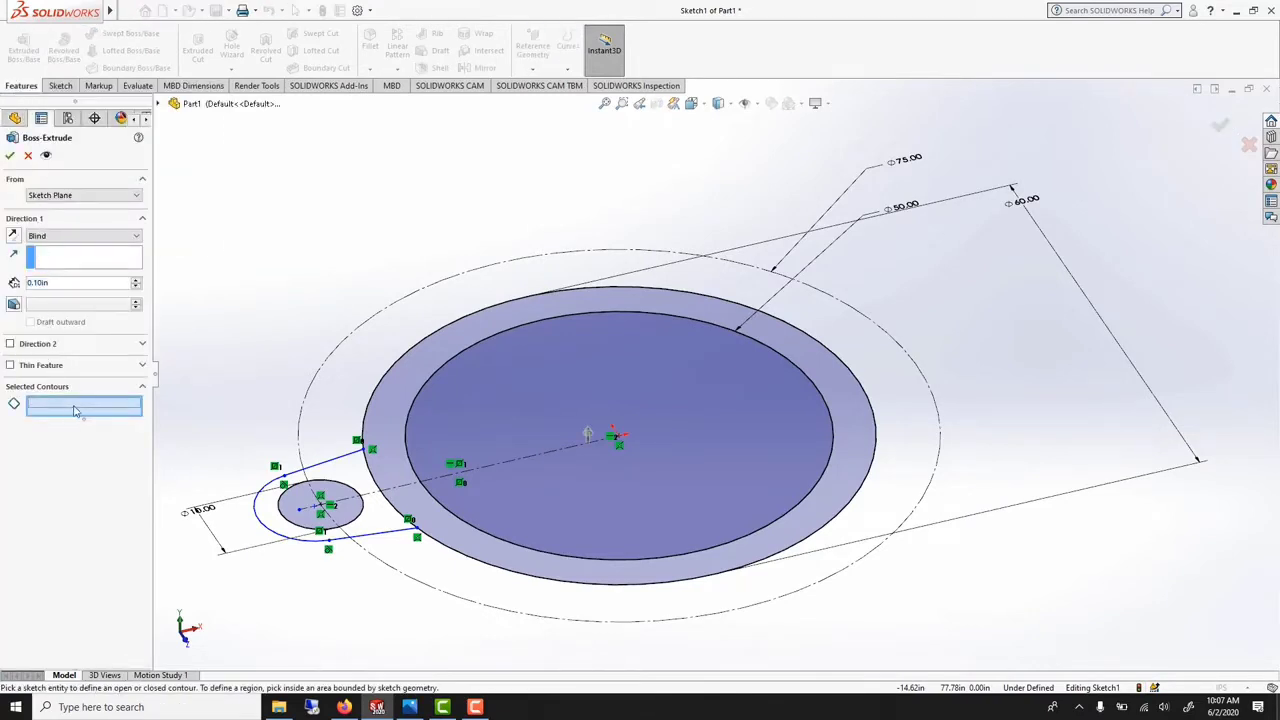
click(394, 419)
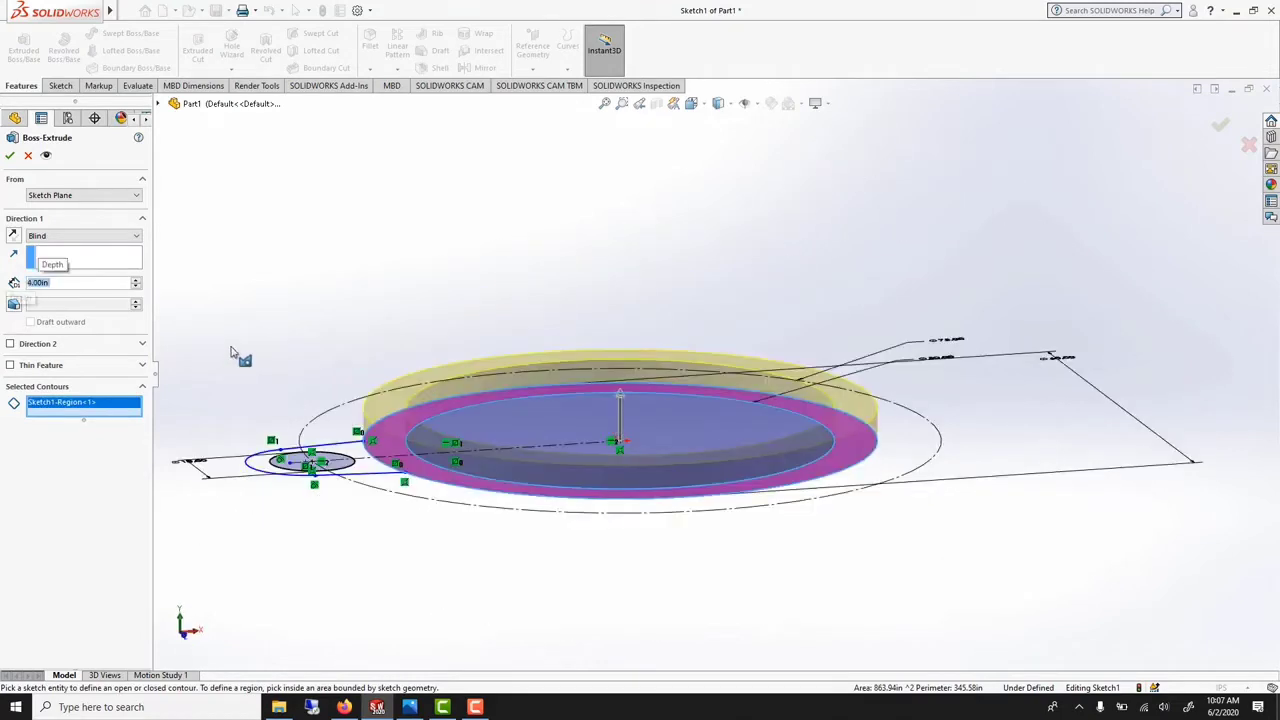
click(57, 236)
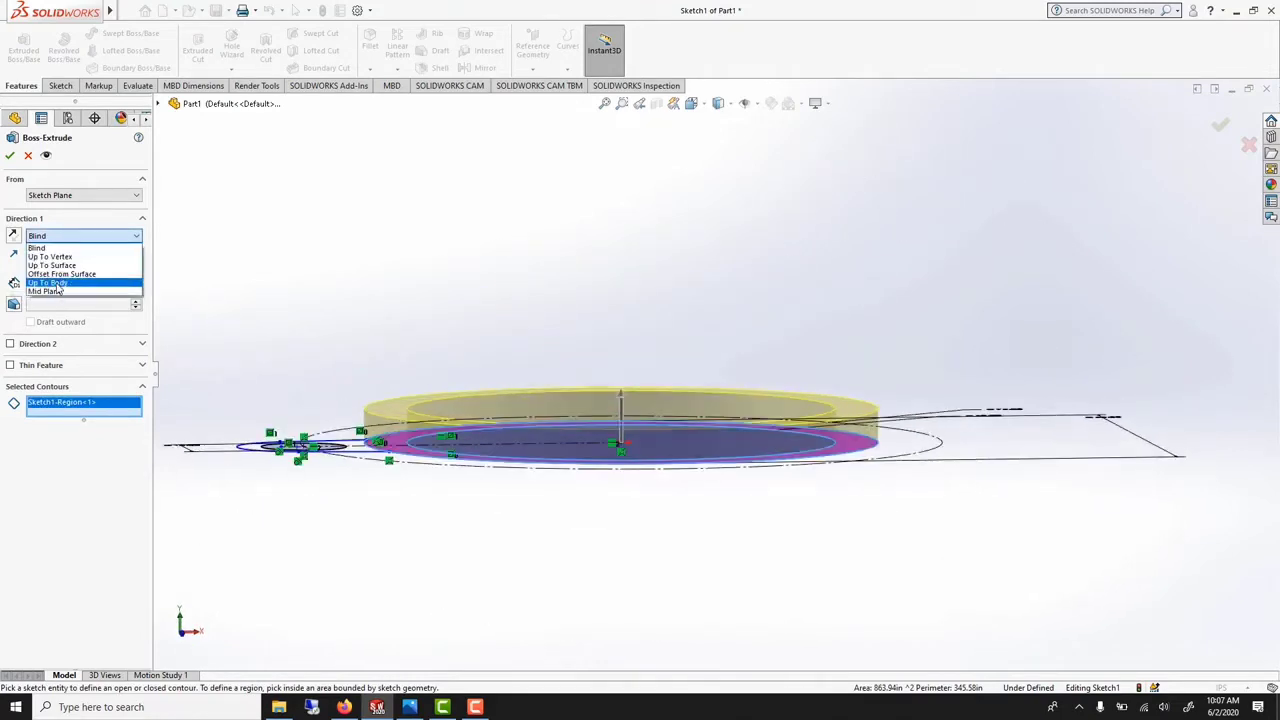
click(52, 291)
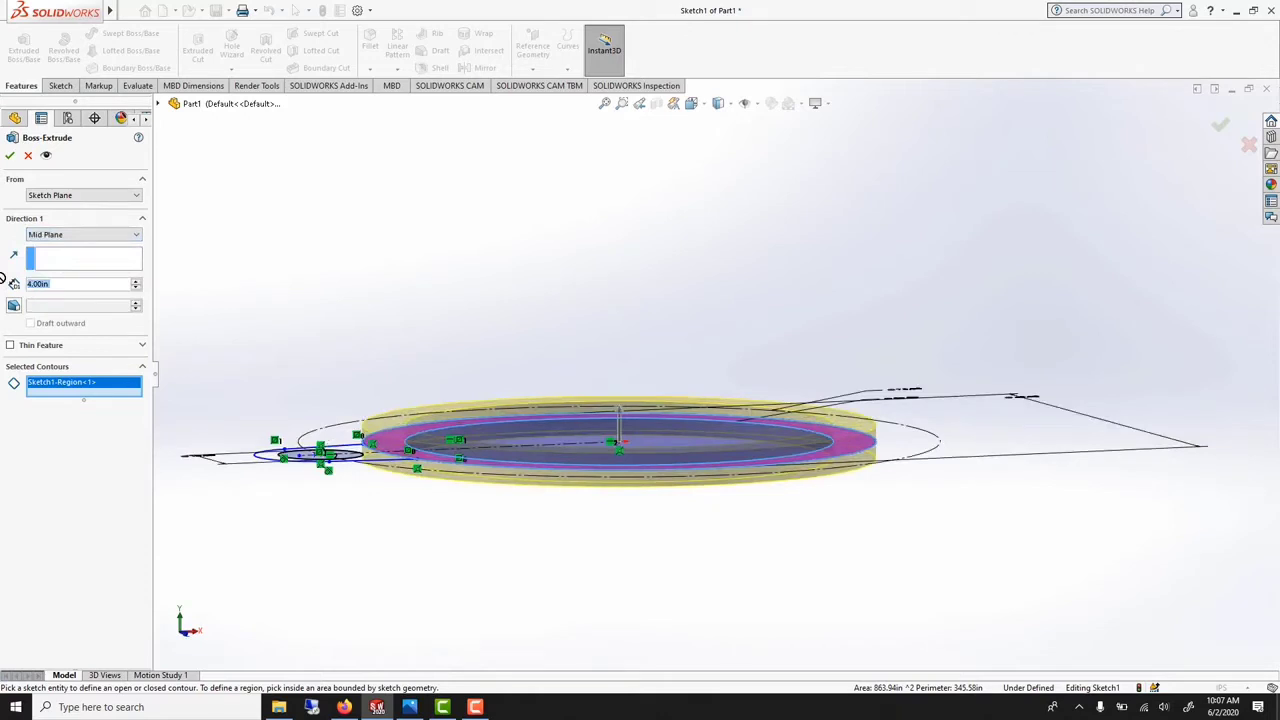
text(10)
key(Return)
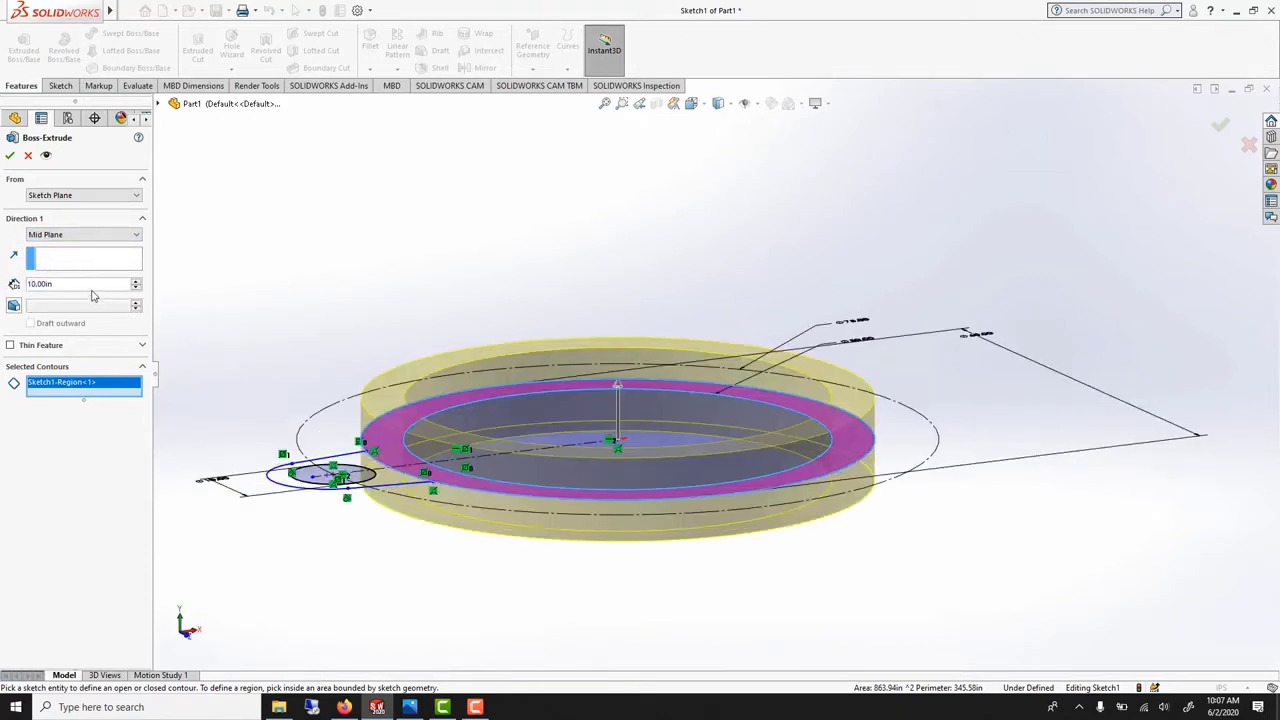
click(10, 155)
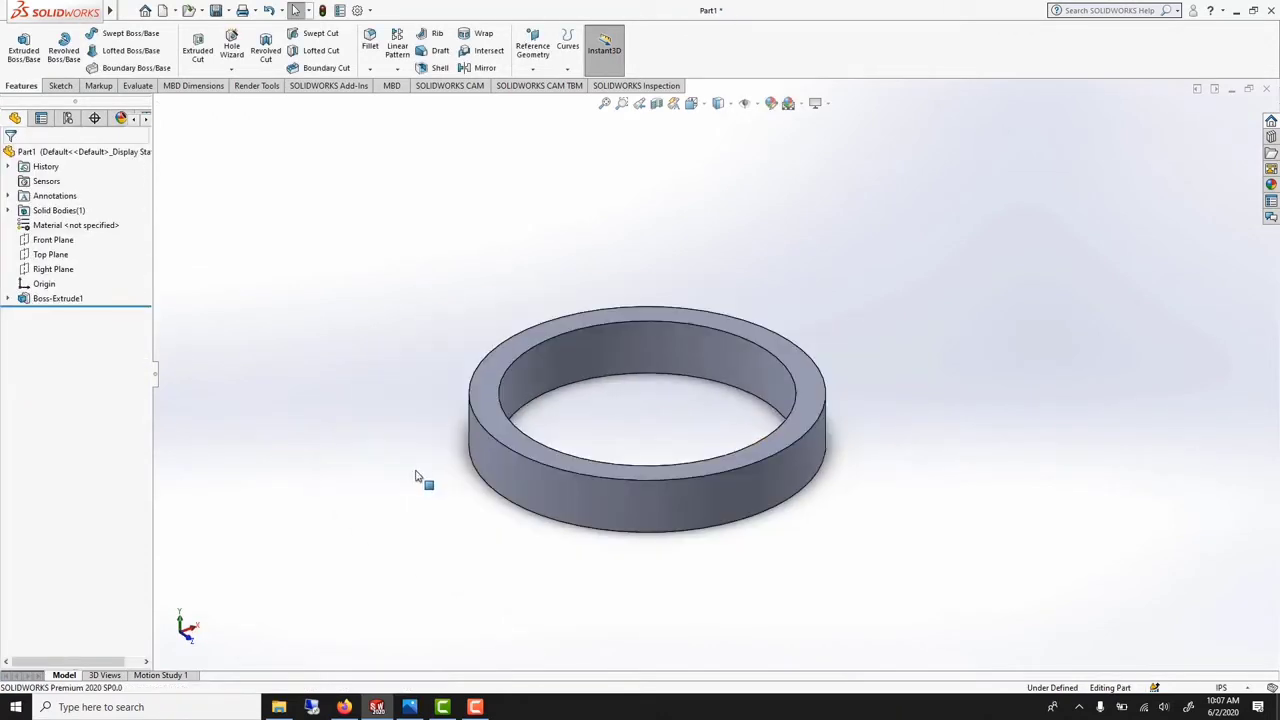
- Reuse the ring's sketch to extrude the lug region around the small circle 10 in, Mid Plane, merged with the ring
click(8, 298)
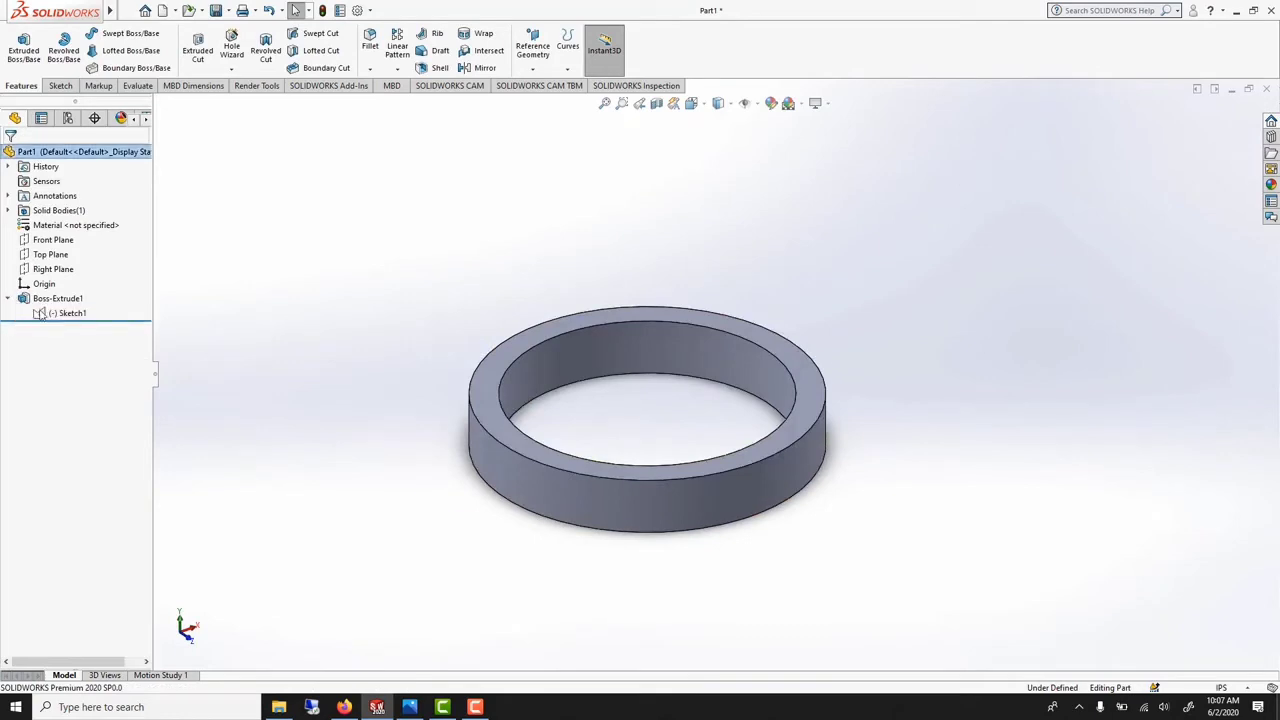
click(497, 511)
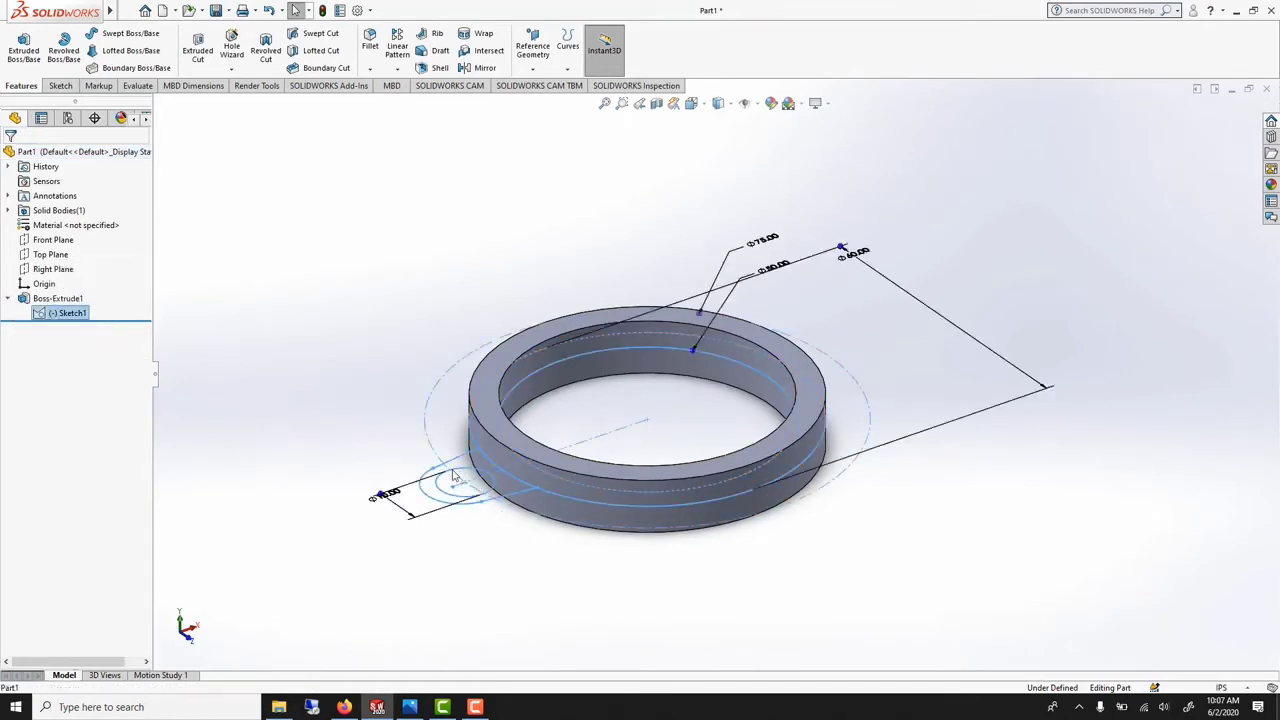
click(70, 313)
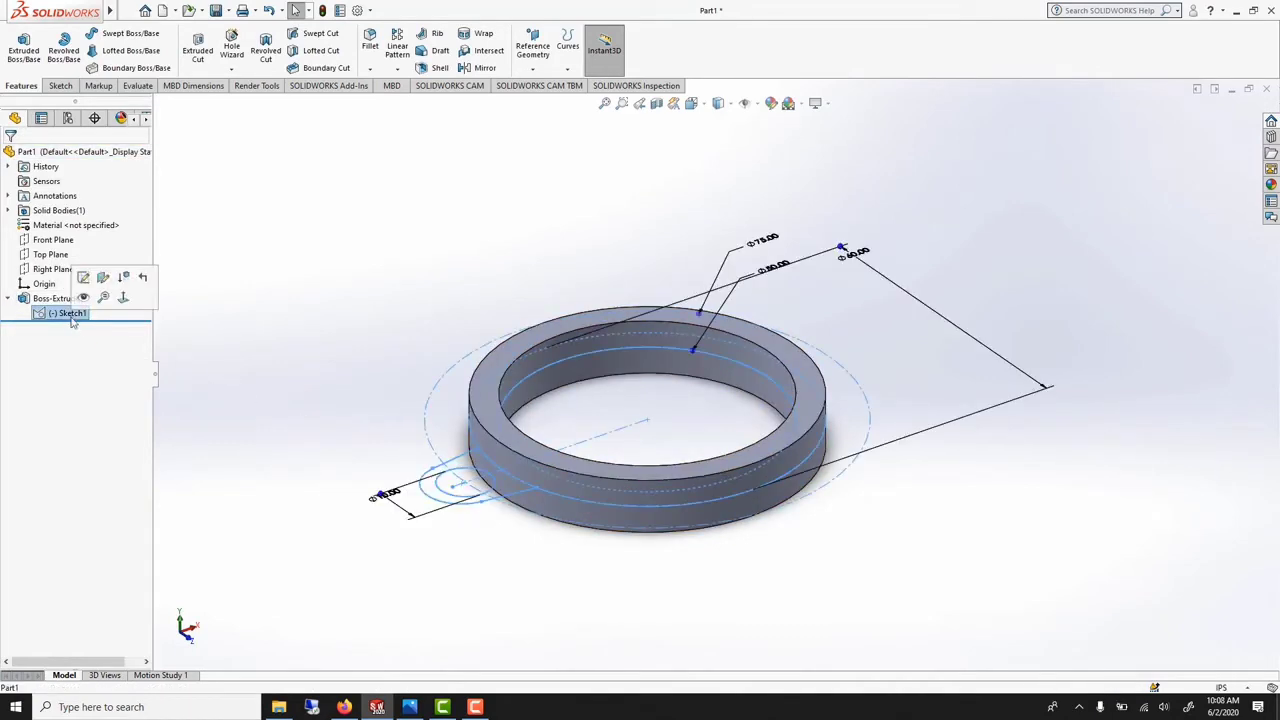
click(24, 45)
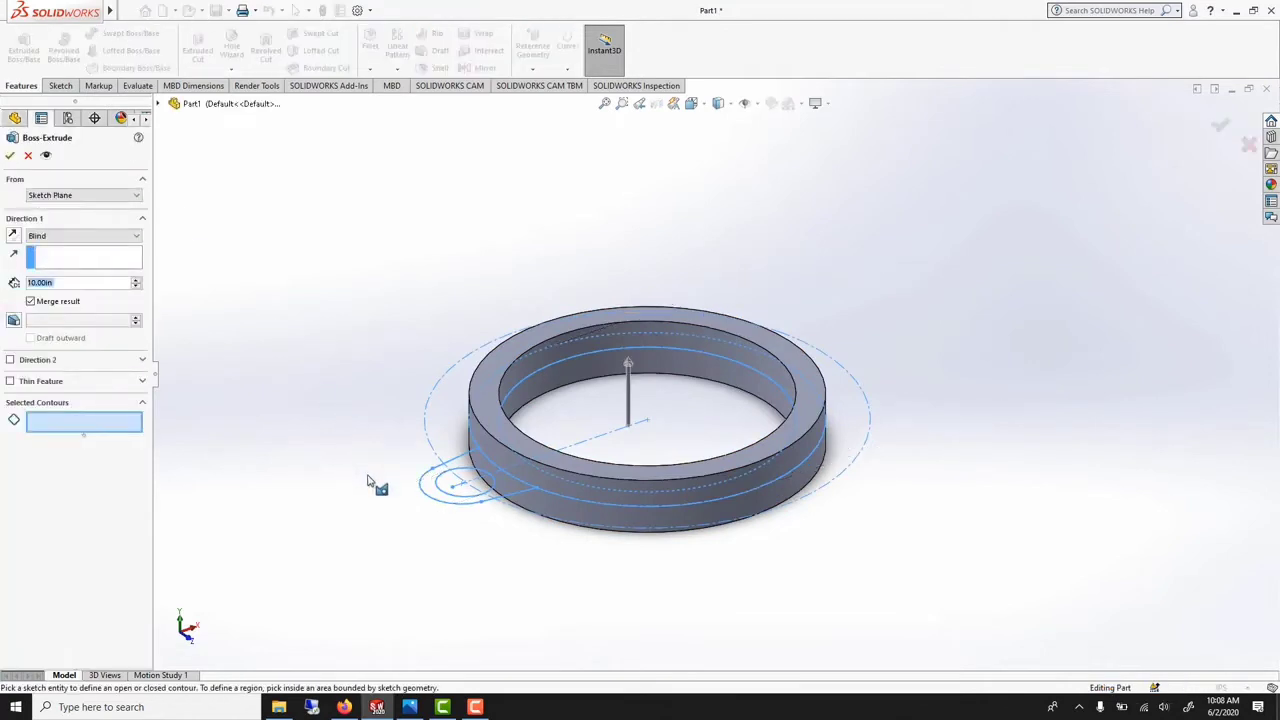
click(444, 489)
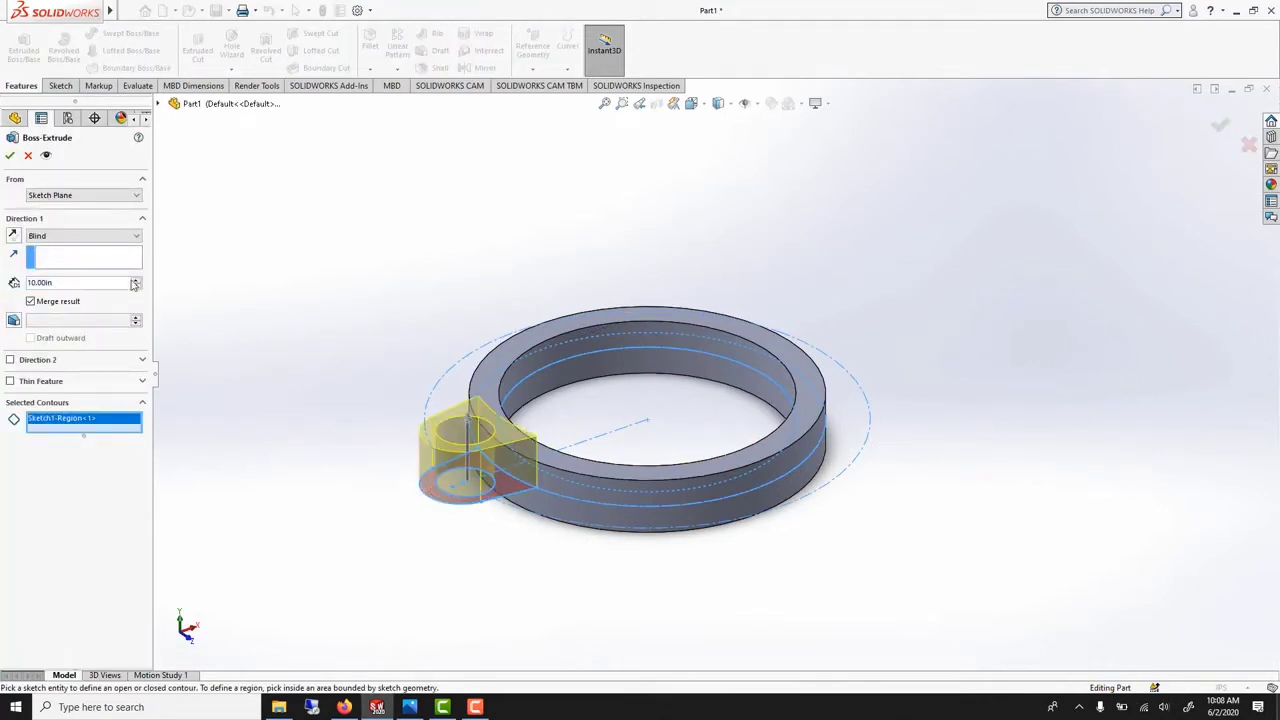
click(66, 238)
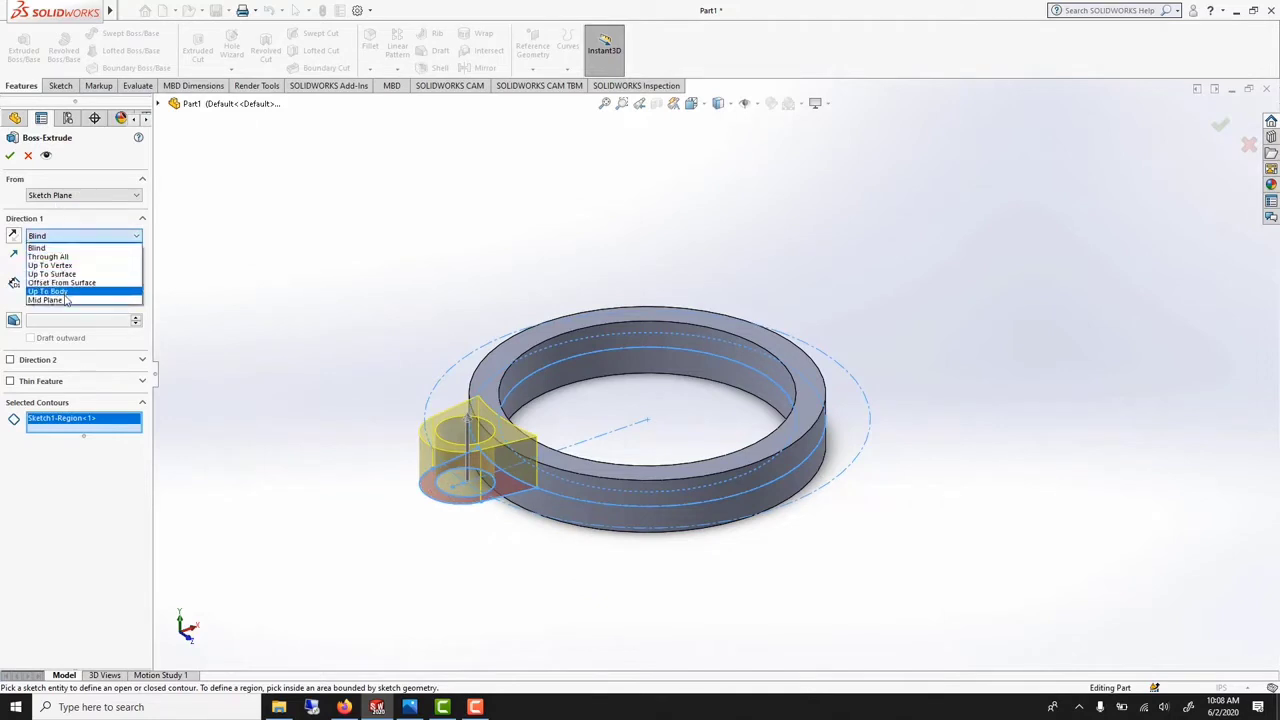
click(50, 300)
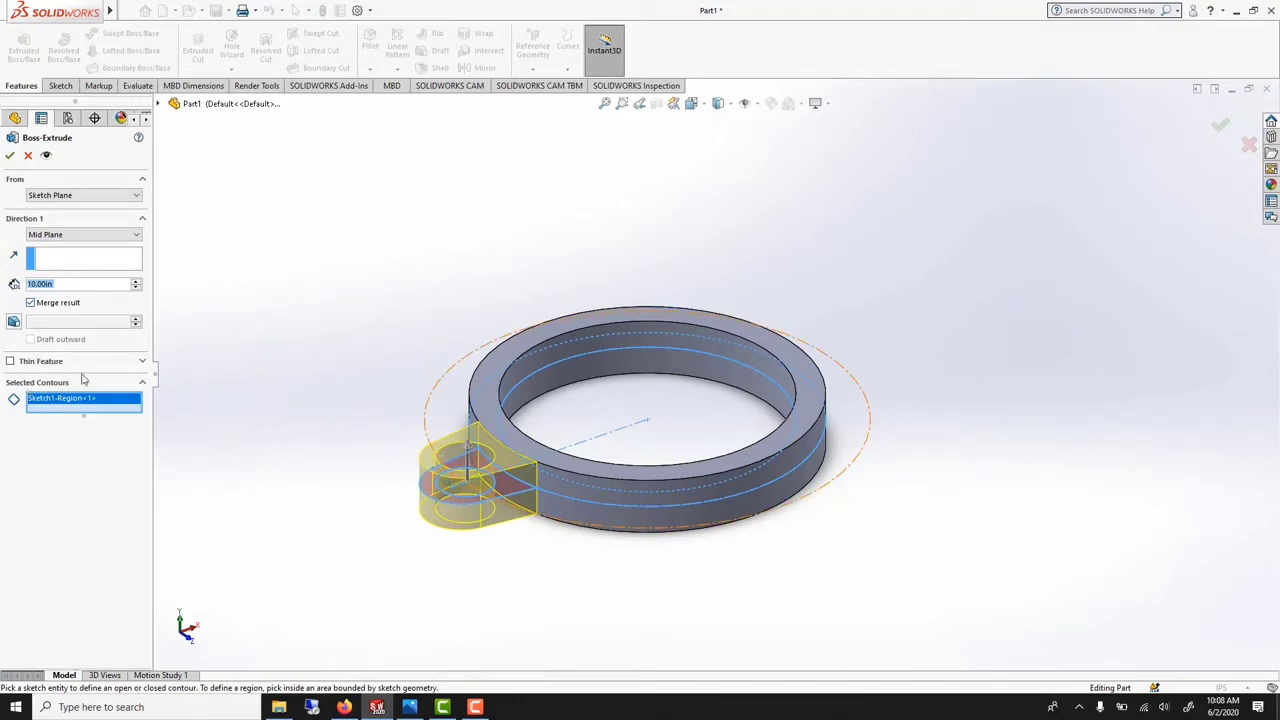
click(9, 155)
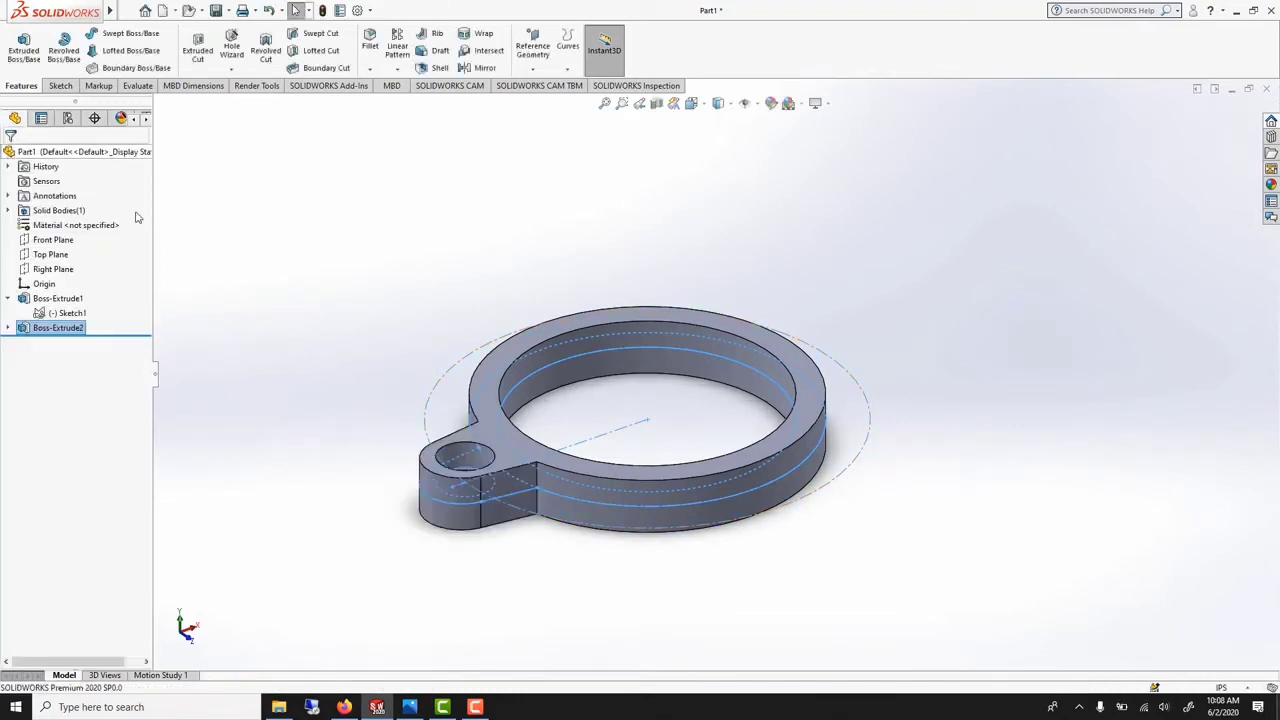
- Add an 8 in constant-size fillet to the two vertical edges where the lug meets the ring
scroll(521, 472, down, 3)
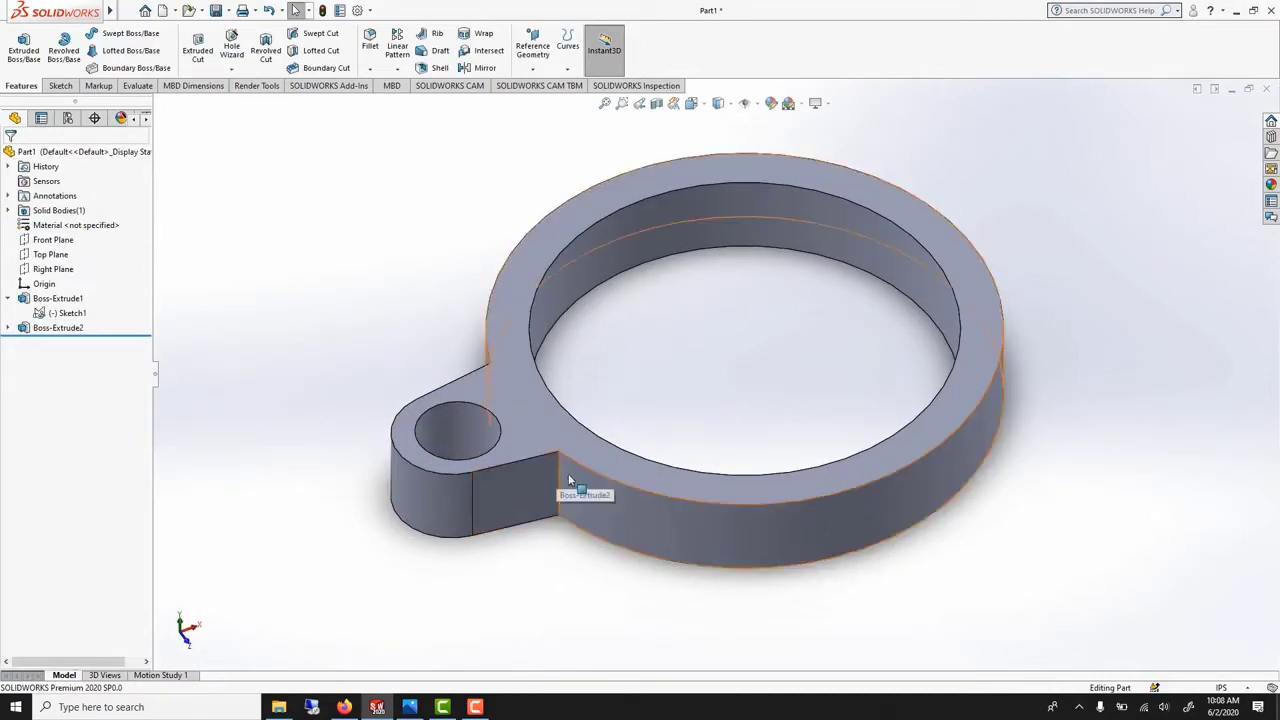
click(371, 50)
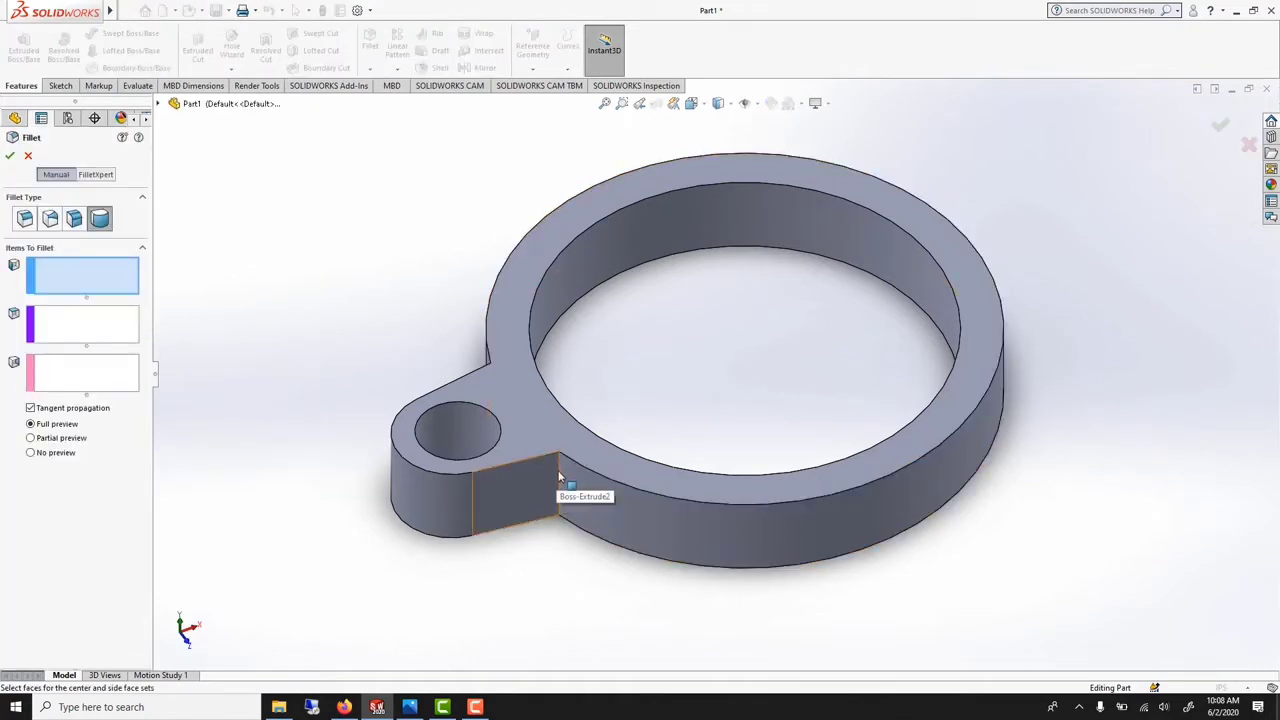
click(25, 218)
click(558, 472)
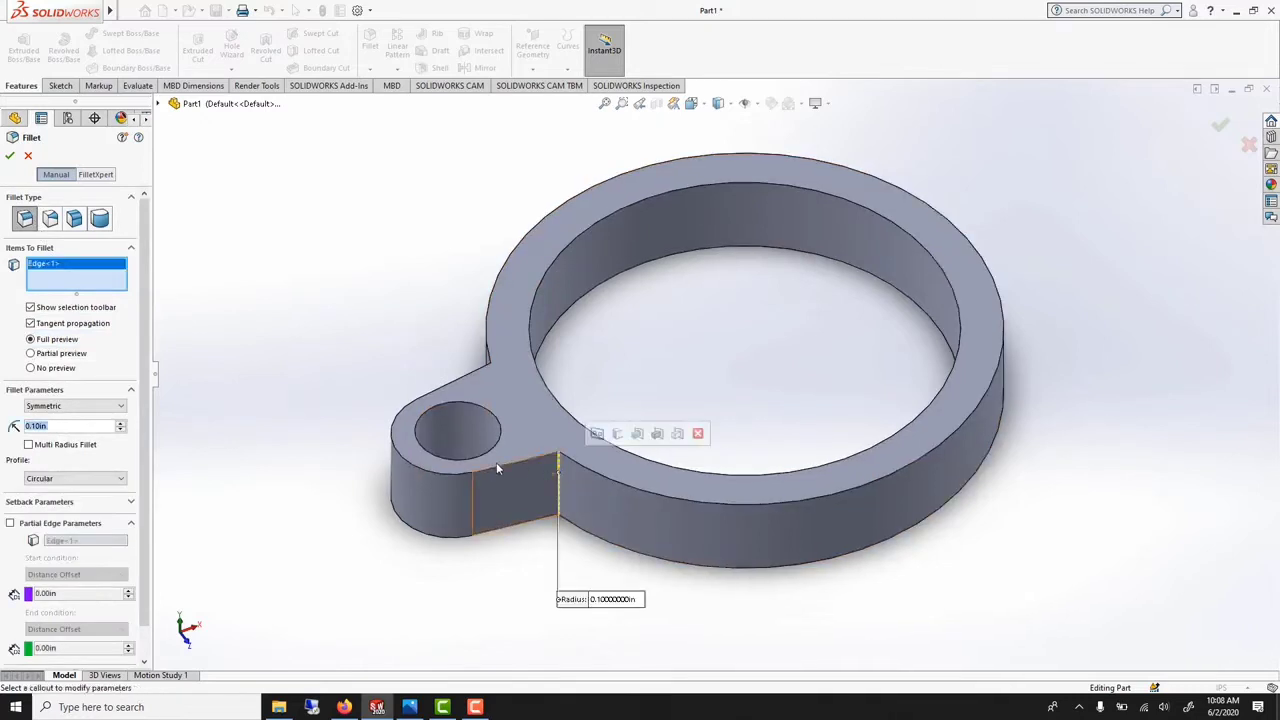
text(8)
key(Return)
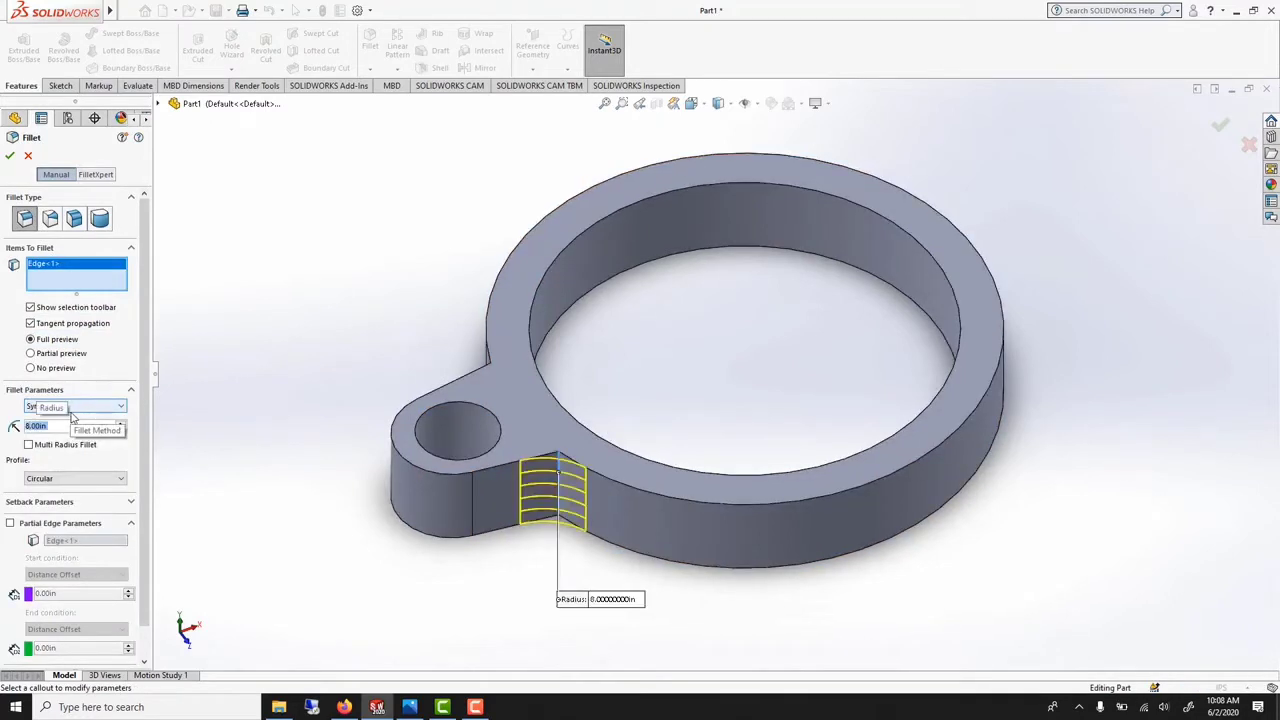
middle_drag(271, 477, 371, 491)
click(549, 485)
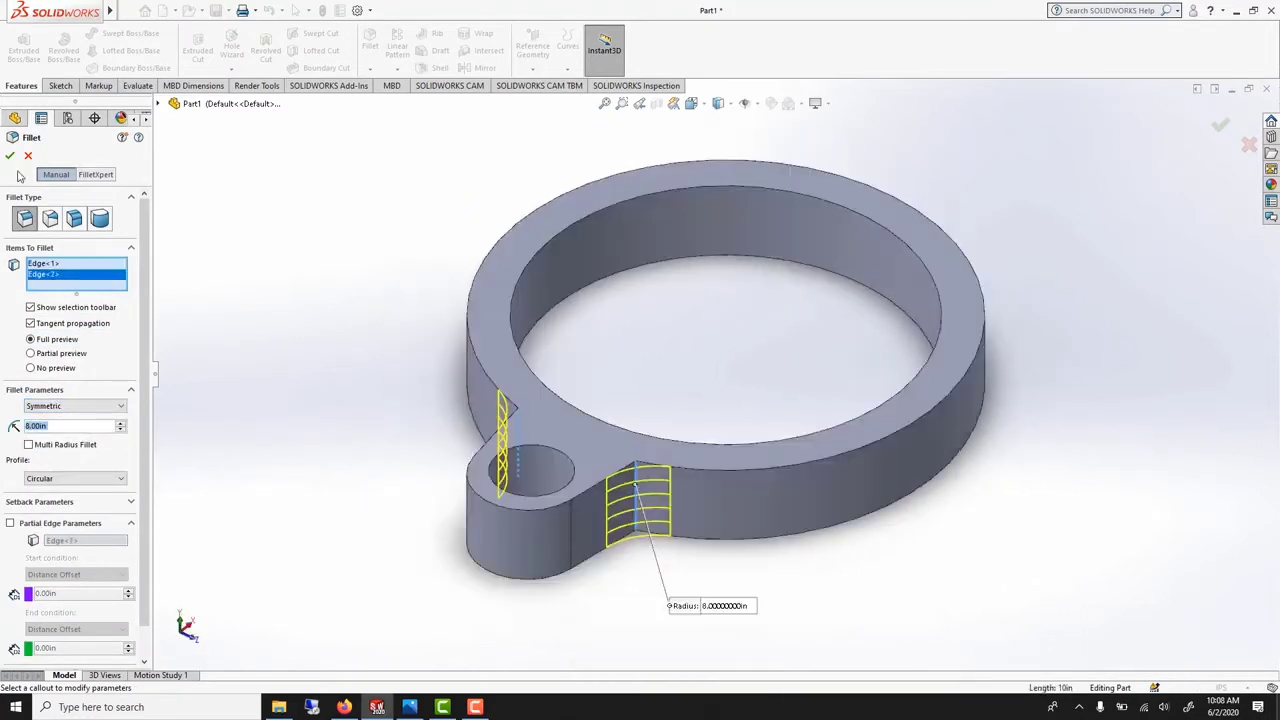
click(10, 156)
- Start a sketch on the Top Plane and draw a horizontal centerline about 59.6 in long through the origin and past the lug
middle_drag(383, 414, 417, 403)
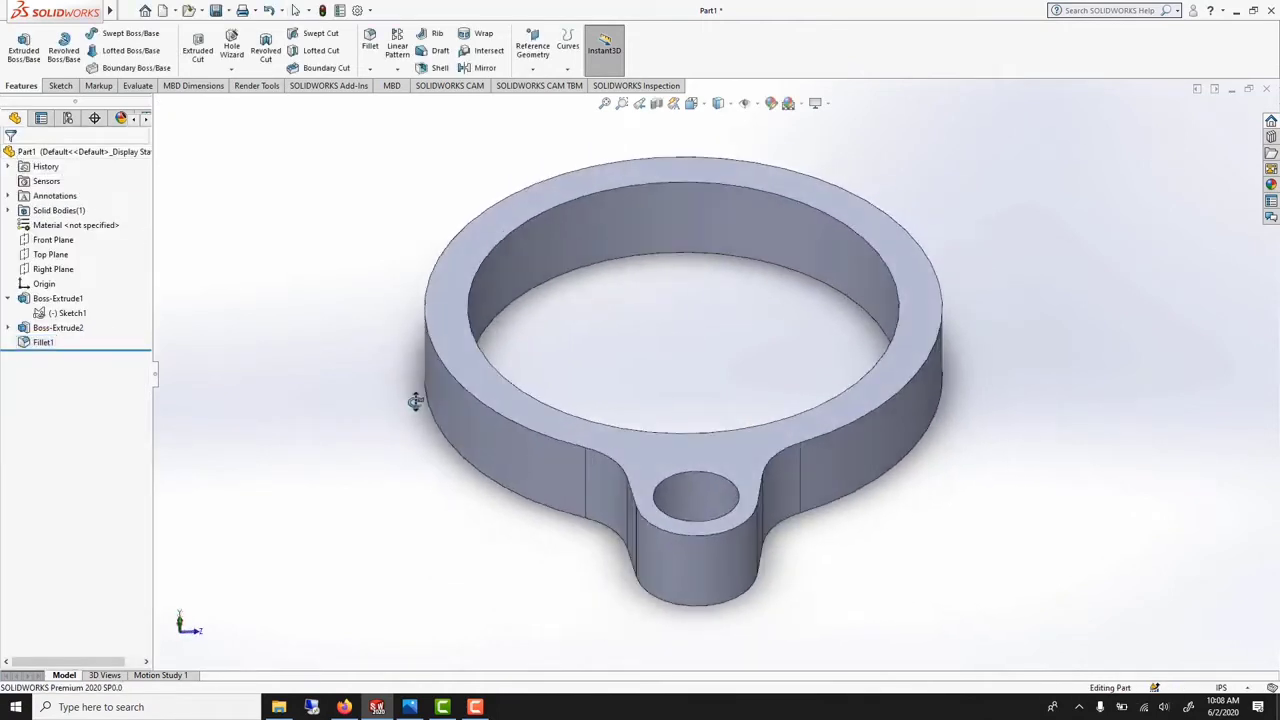
click(69, 256)
click(84, 239)
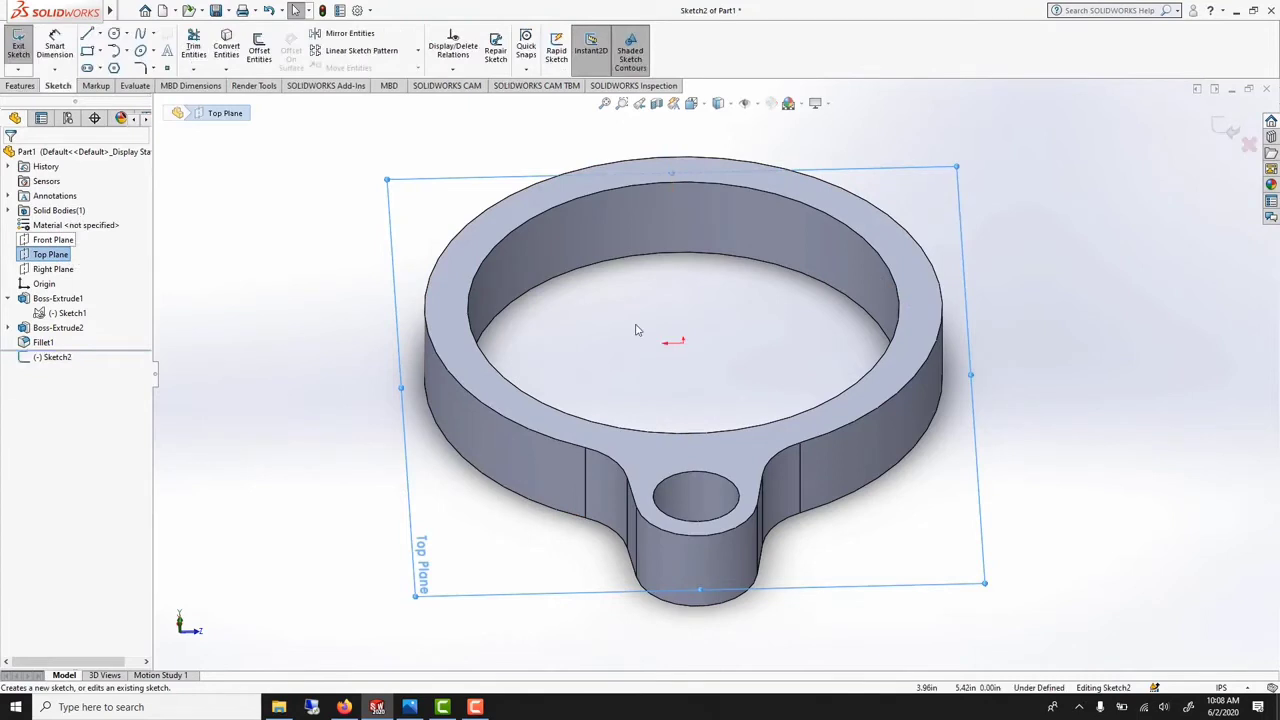
click(100, 36)
click(112, 64)
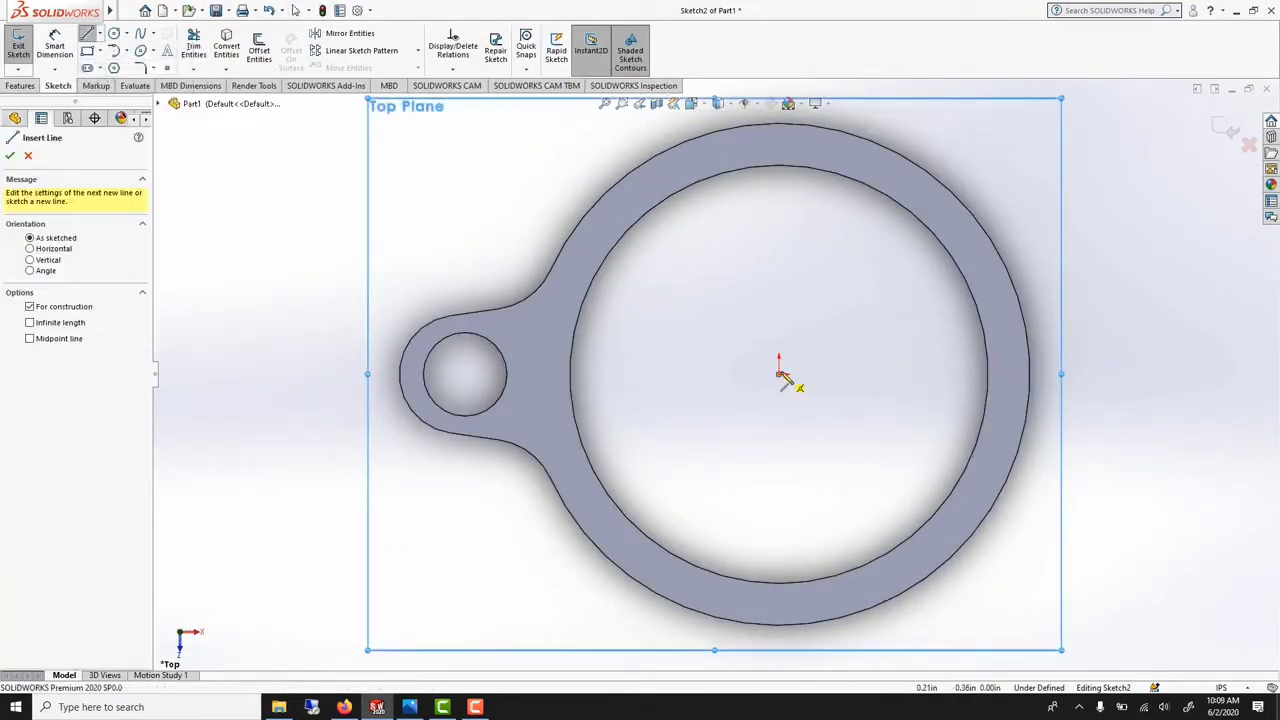
click(849, 375)
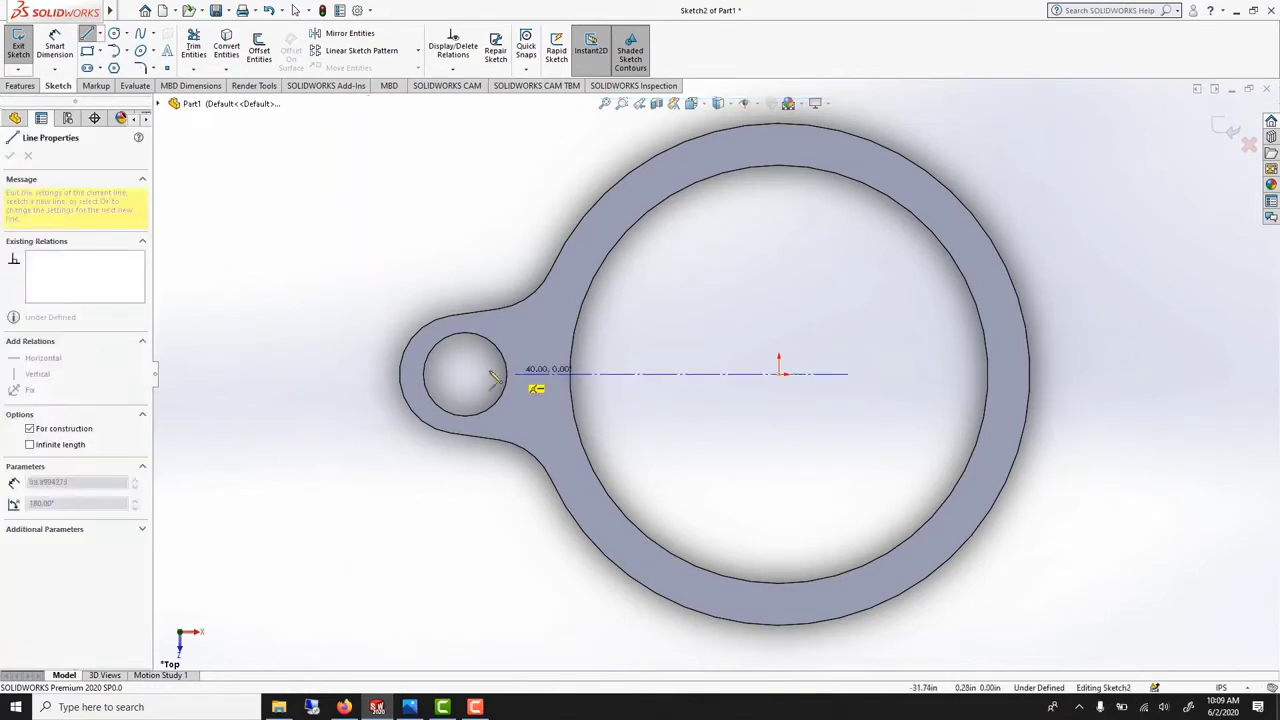
click(351, 377)
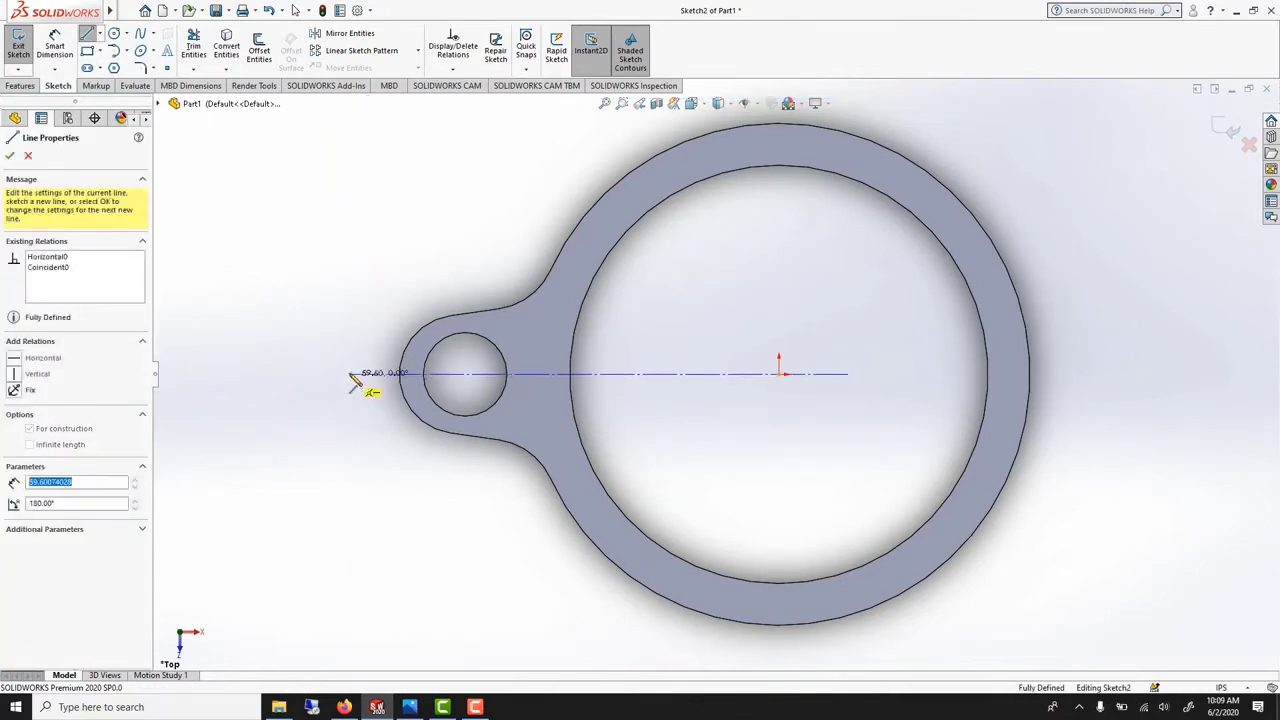
key(Escape)
- Sketch an angled line about 43 in long from the centerline inside the ring outward across the ring wall above the lug
click(88, 35)
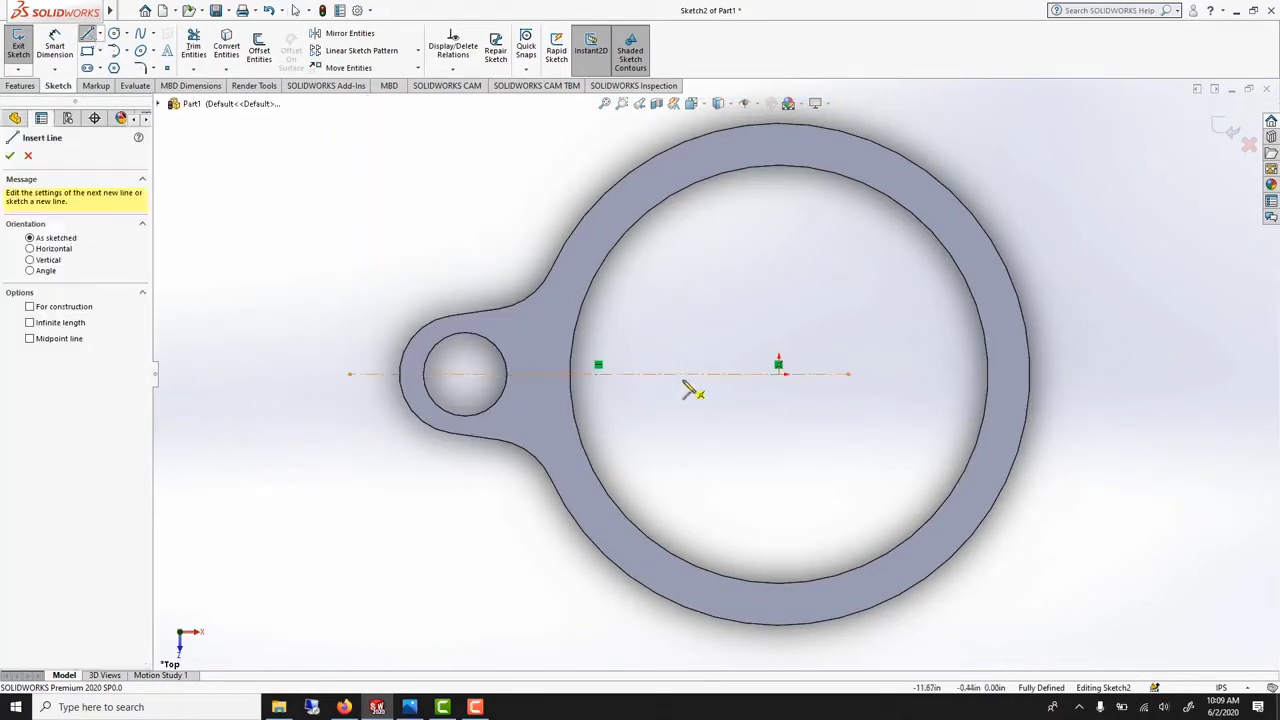
click(676, 376)
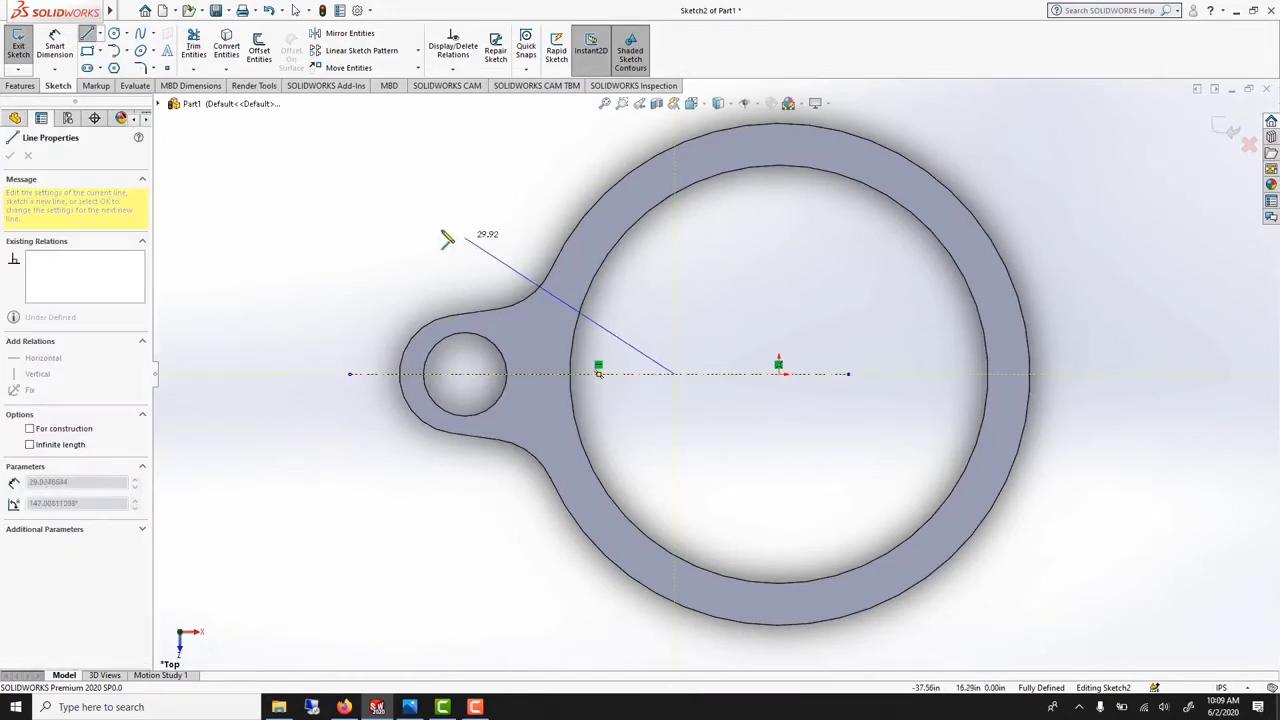
click(400, 137)
right_click(376, 158)
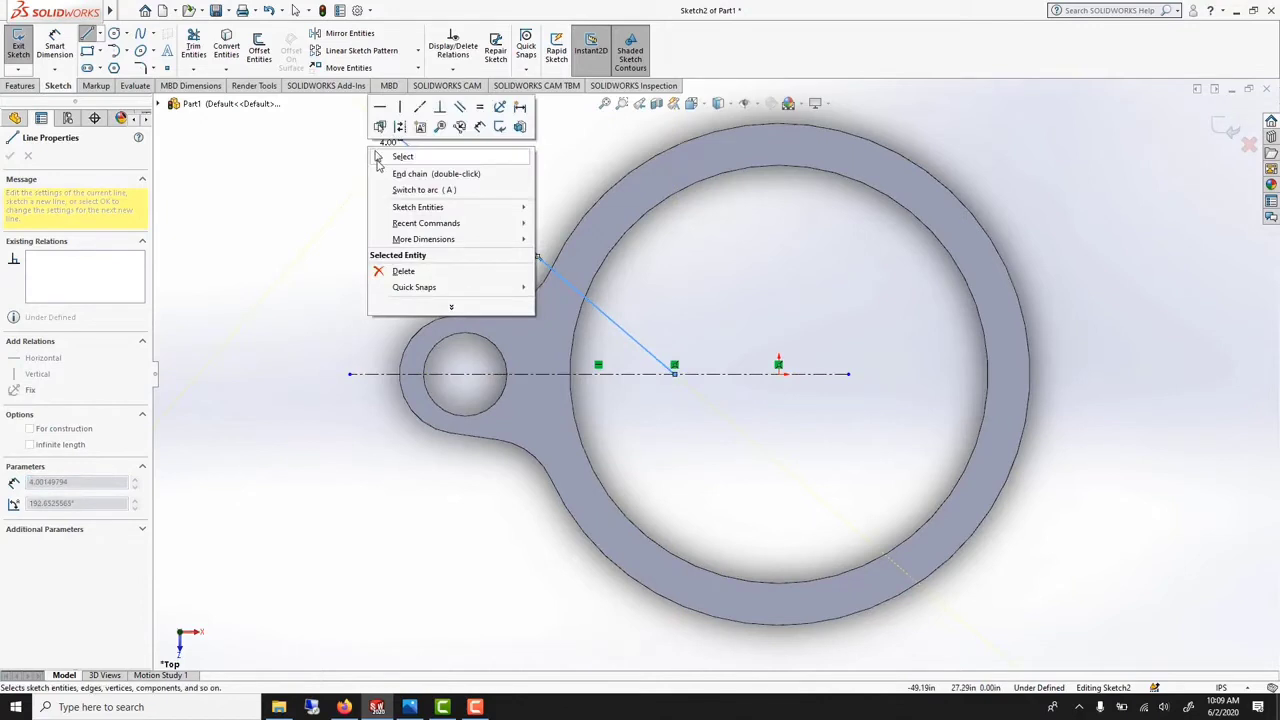
click(400, 157)
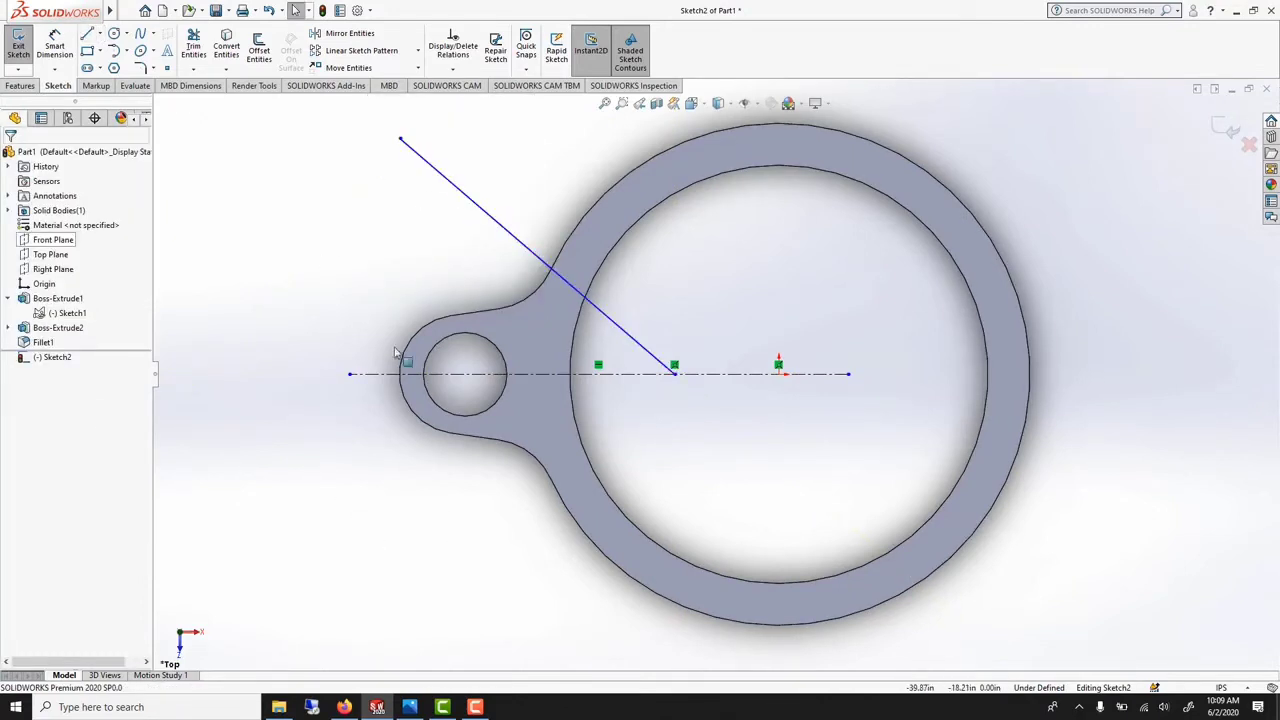
- Mirror the angled line about the horizontal centerline, keeping the original
click(349, 34)
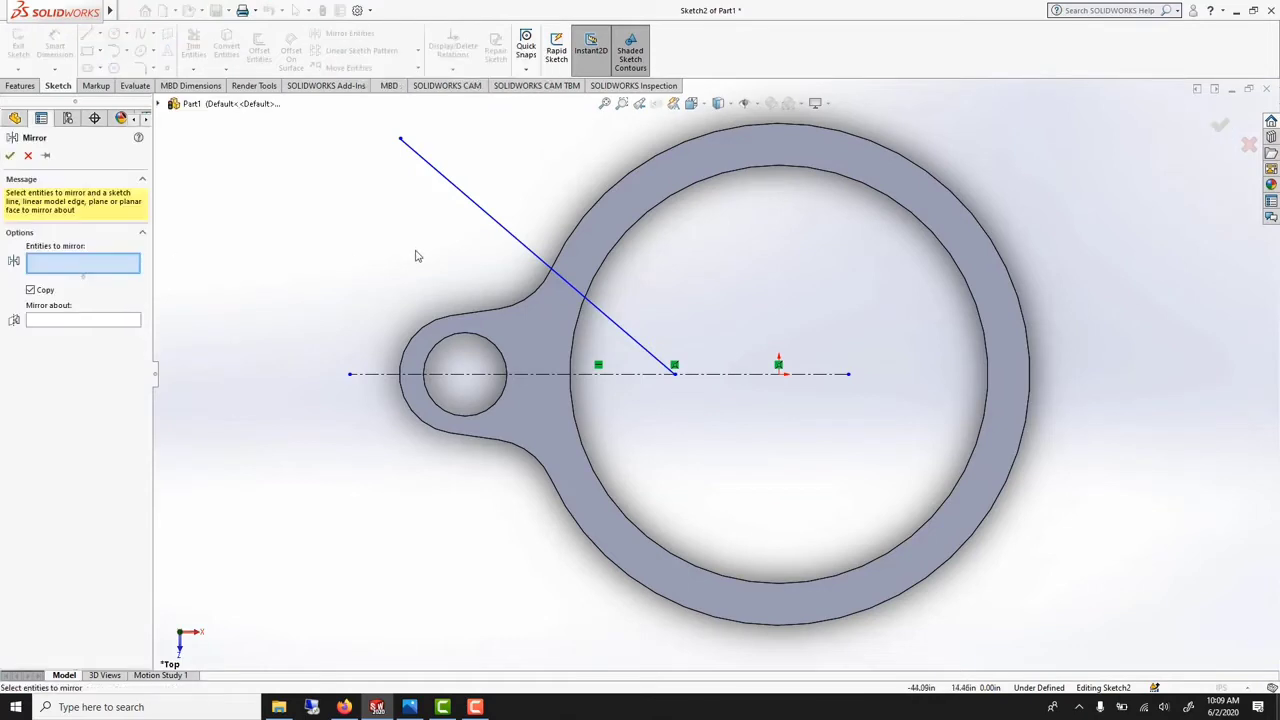
click(474, 205)
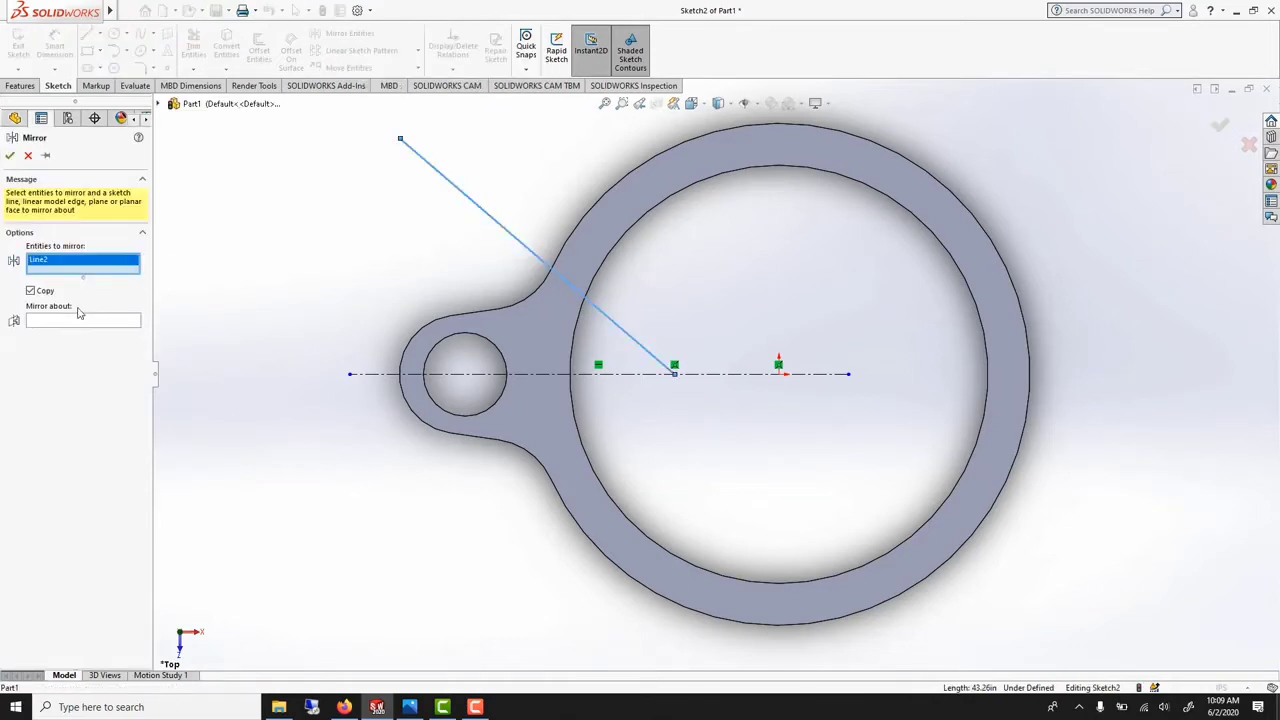
click(77, 320)
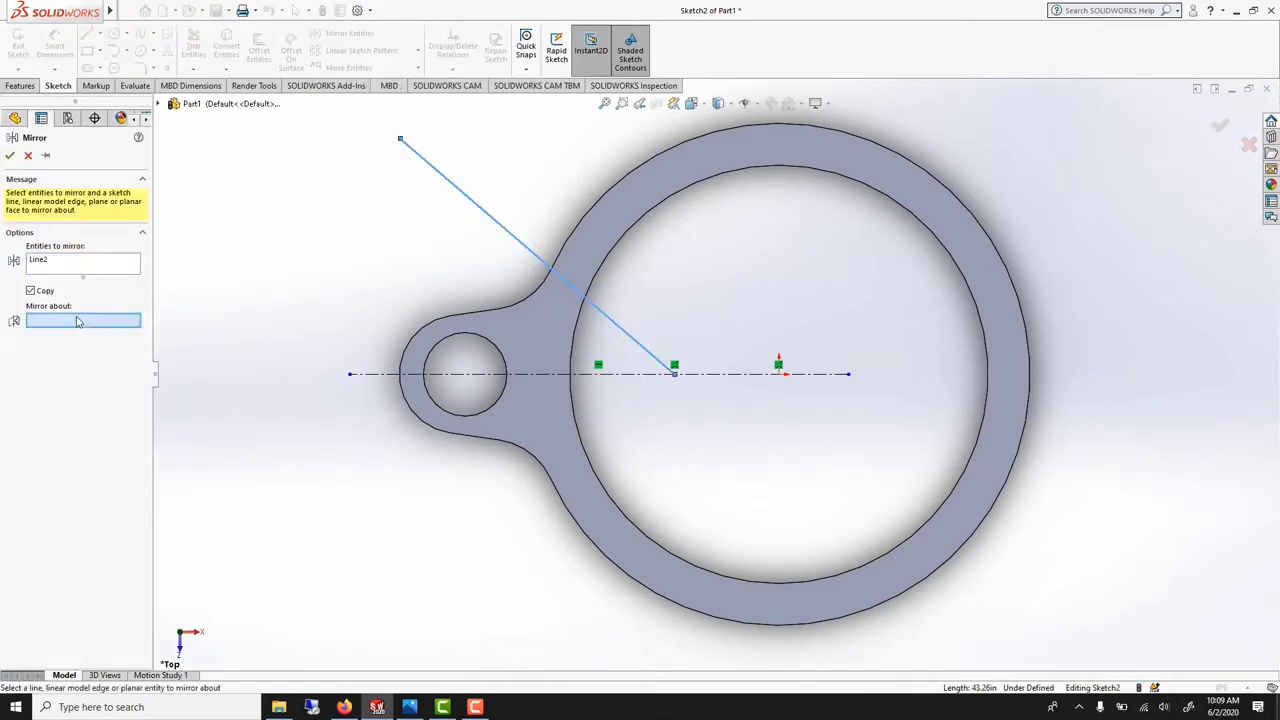
click(477, 374)
click(10, 156)
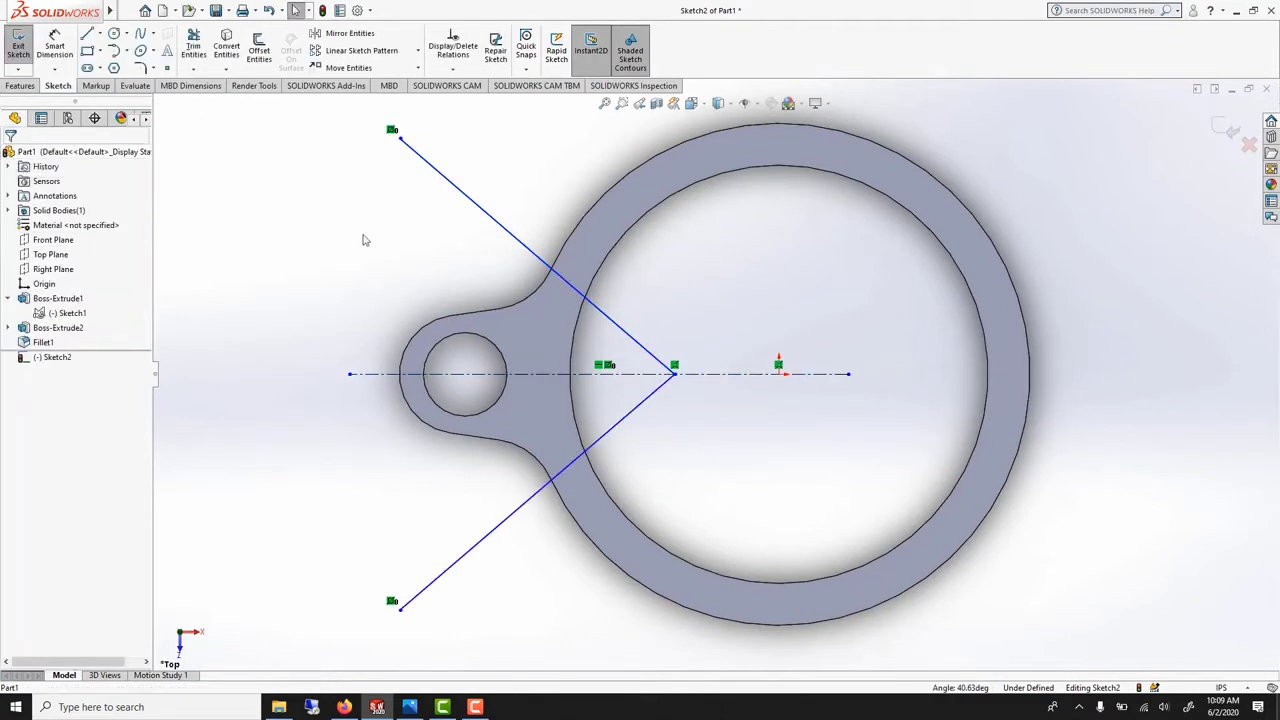
- Close the triangle with a vertical line between the angled lines' outer ends and move it outward beyond the lug, about 60 in long
key(l)
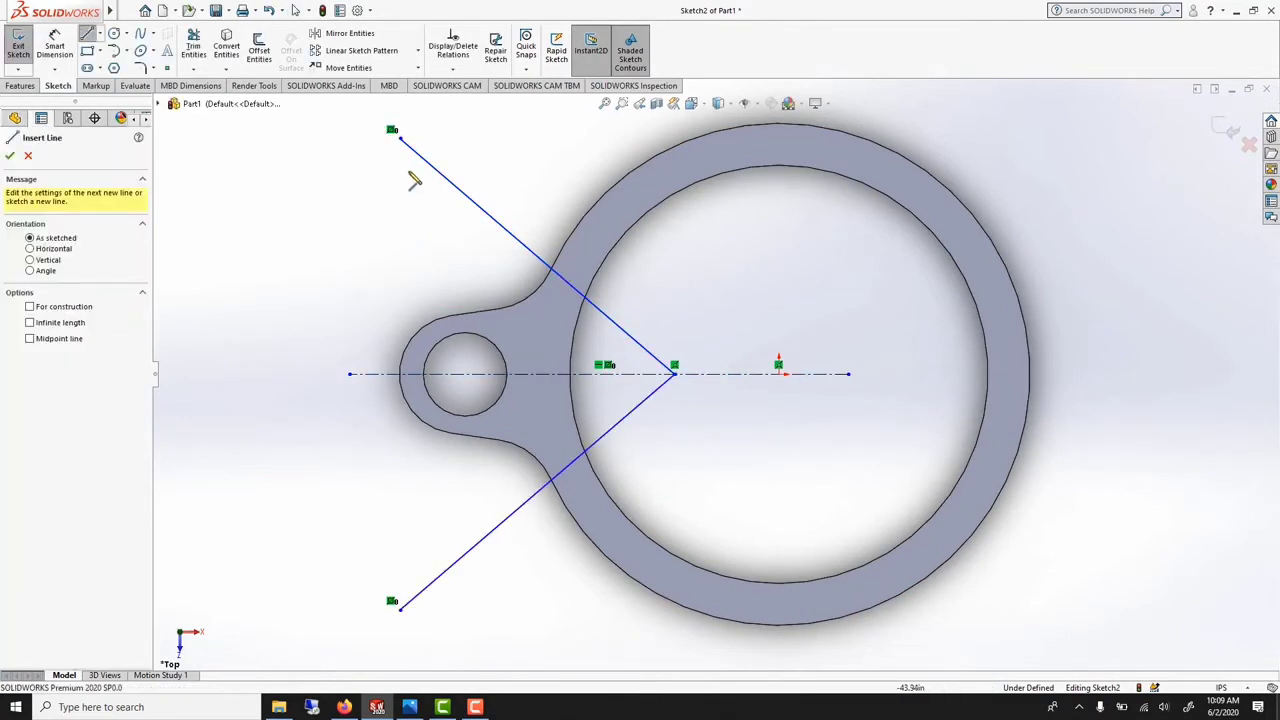
click(400, 138)
click(400, 609)
right_click(365, 511)
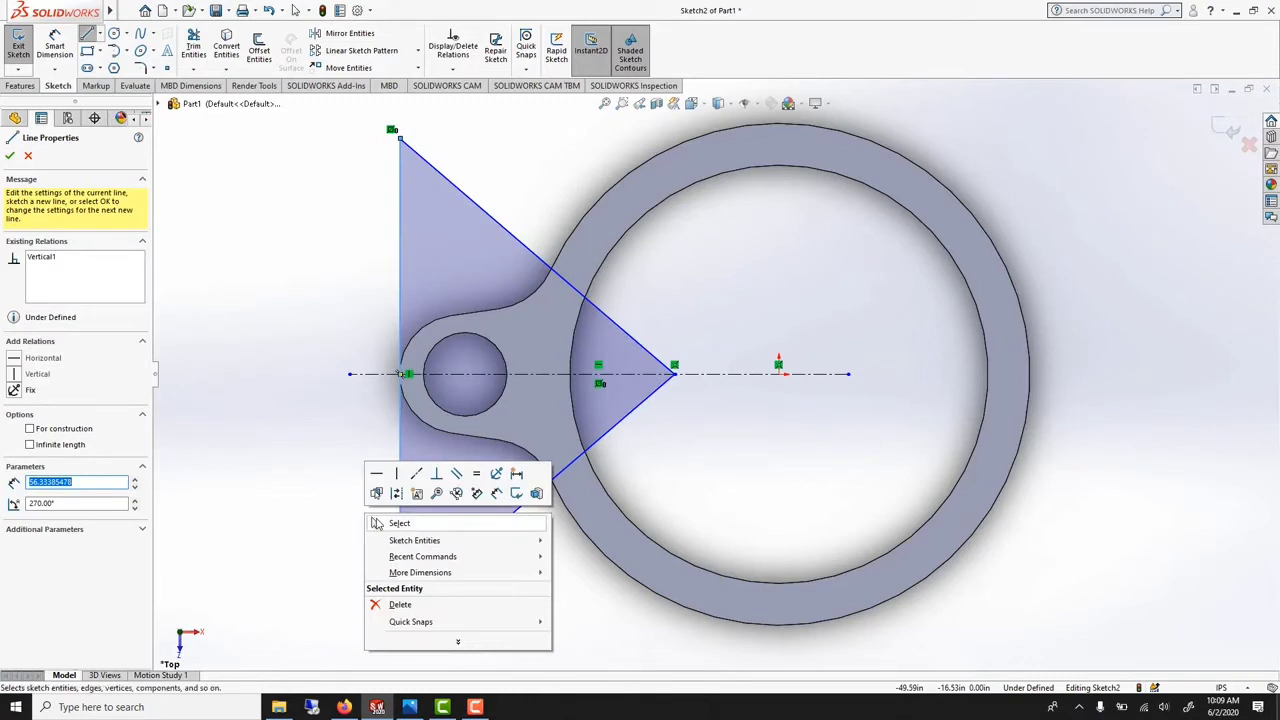
click(372, 523)
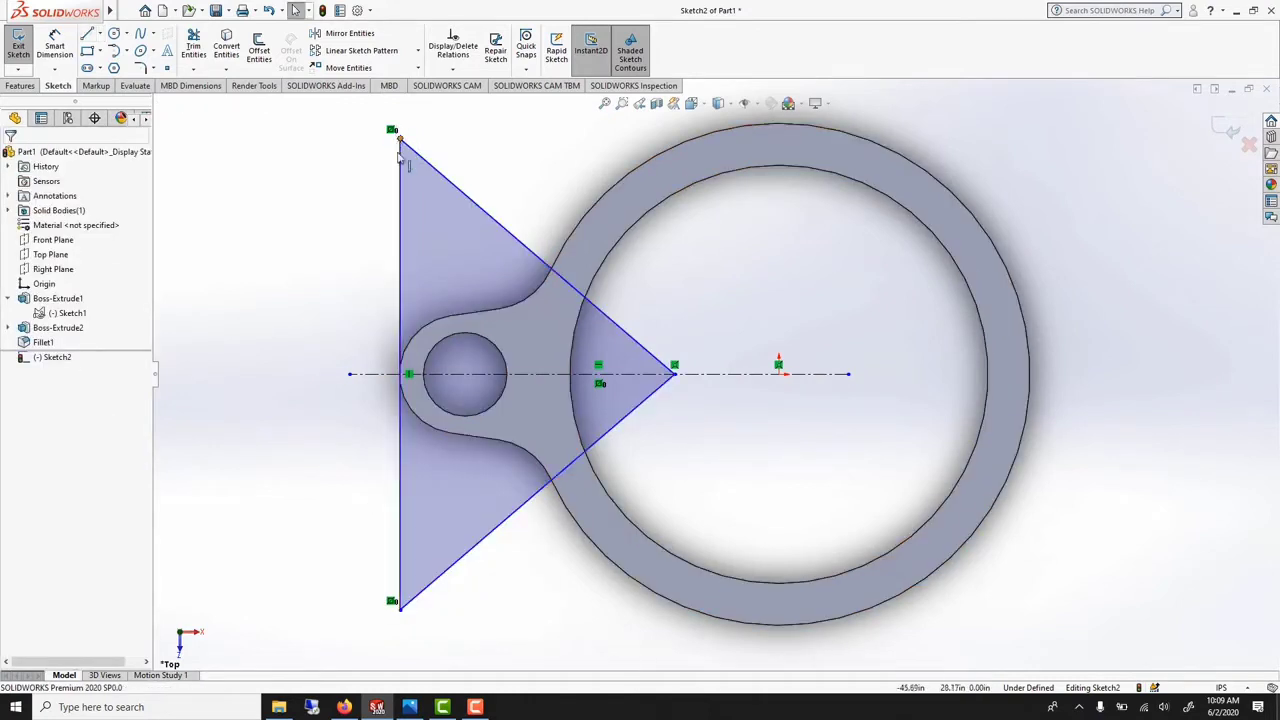
drag(400, 230, 381, 228)
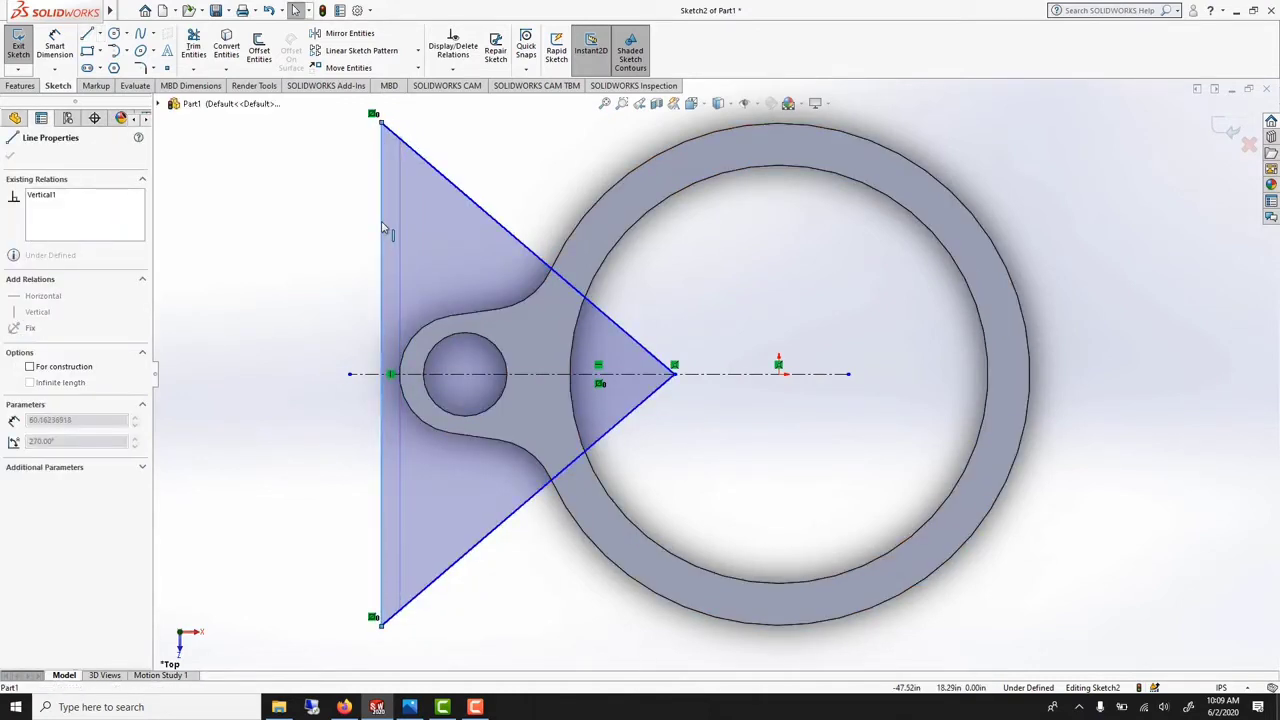
click(450, 180)
- Cut-extrude the triangle 6 in, Mid Plane, through the lug and ring wall
mouse_move(450, 180)
middle_down()
mouse_move(460, 169)
mouse_move(483, 212)
mouse_move(486, 183)
mouse_move(450, 255)
middle_up()
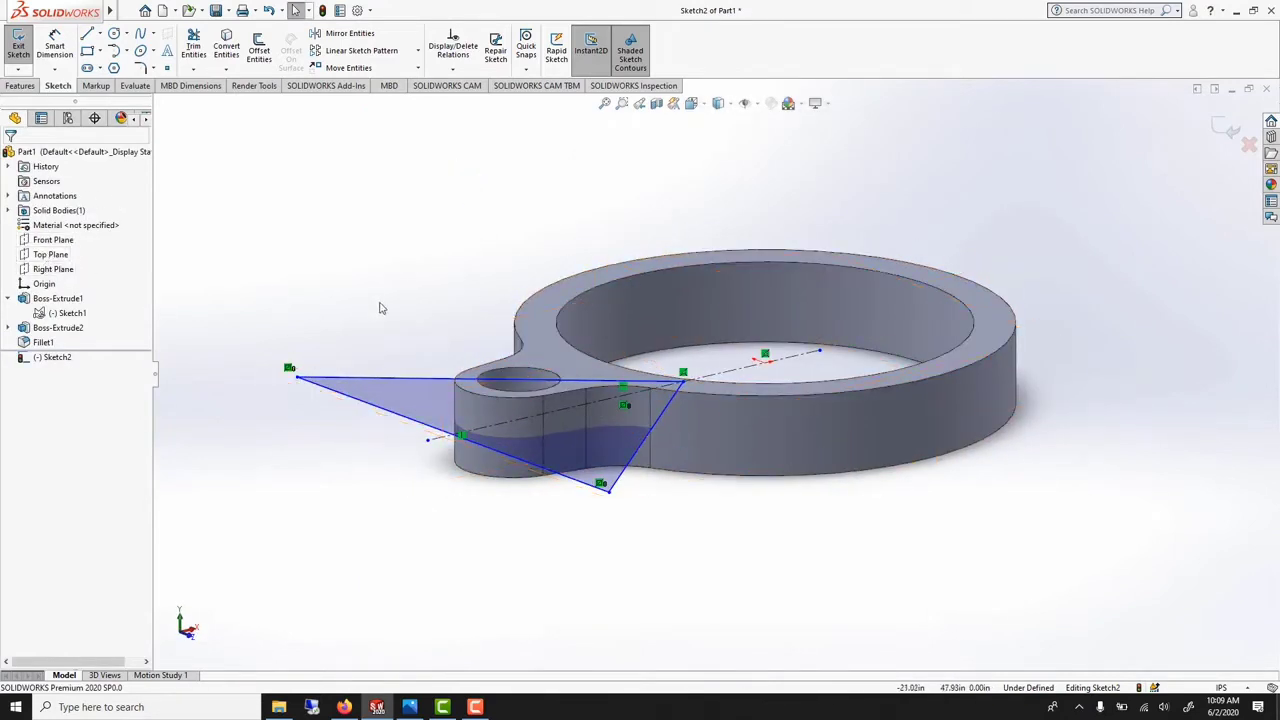
click(20, 85)
click(195, 55)
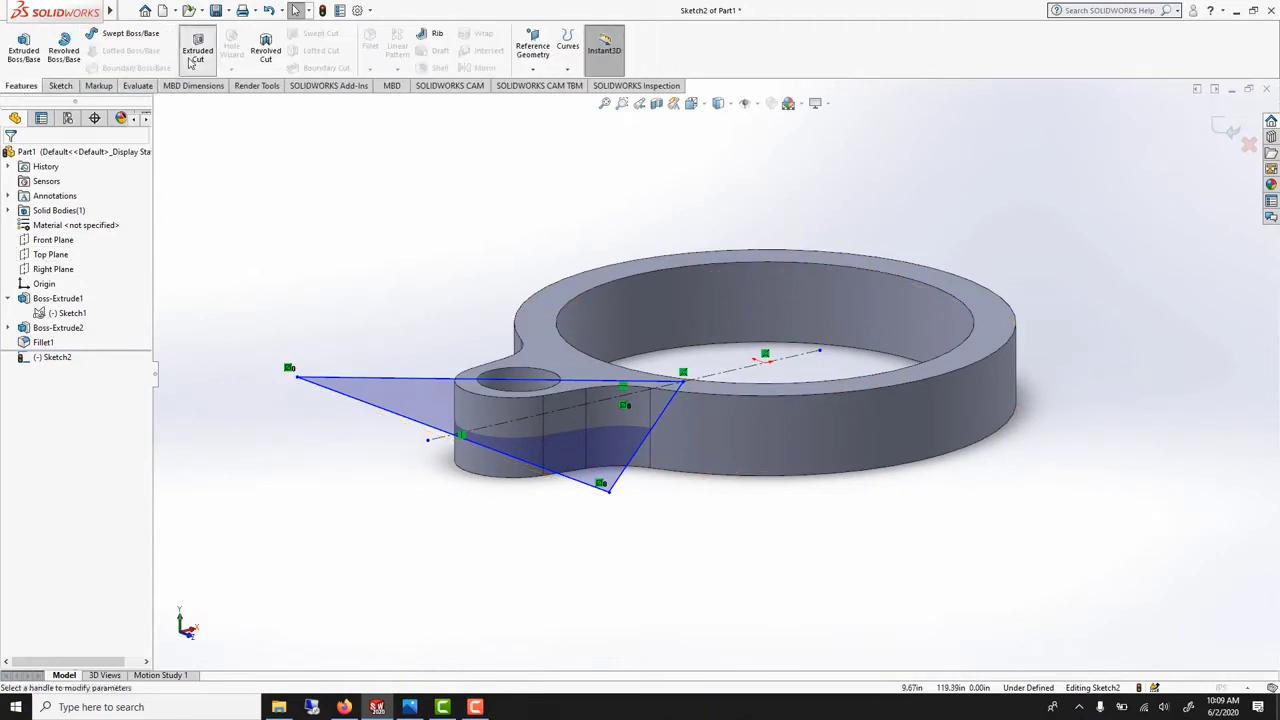
click(83, 235)
click(45, 318)
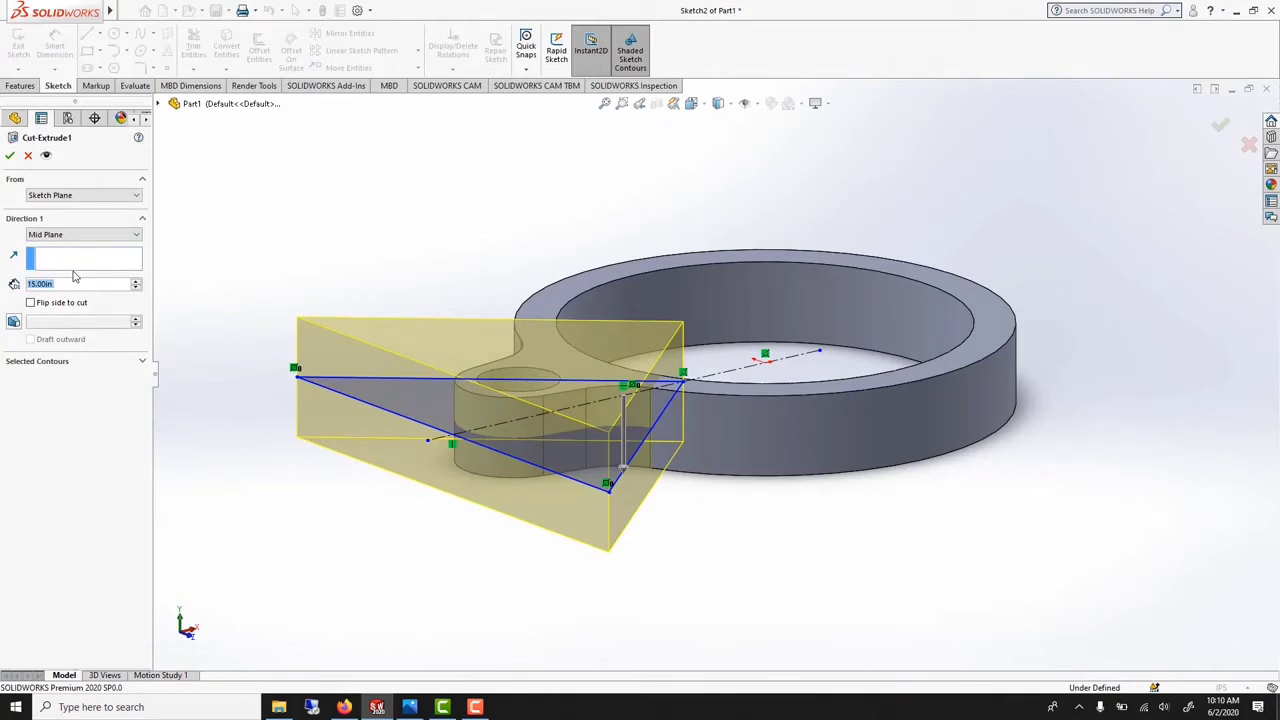
text(6)
key(Return)
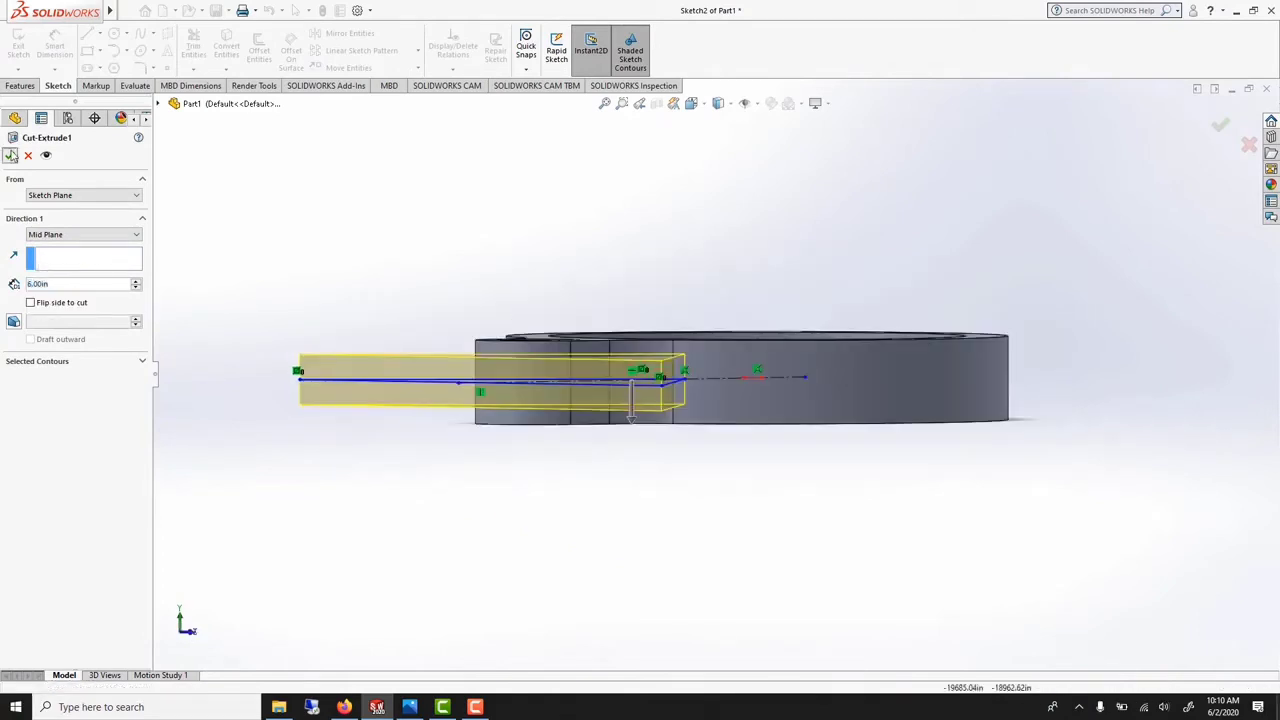
click(10, 156)
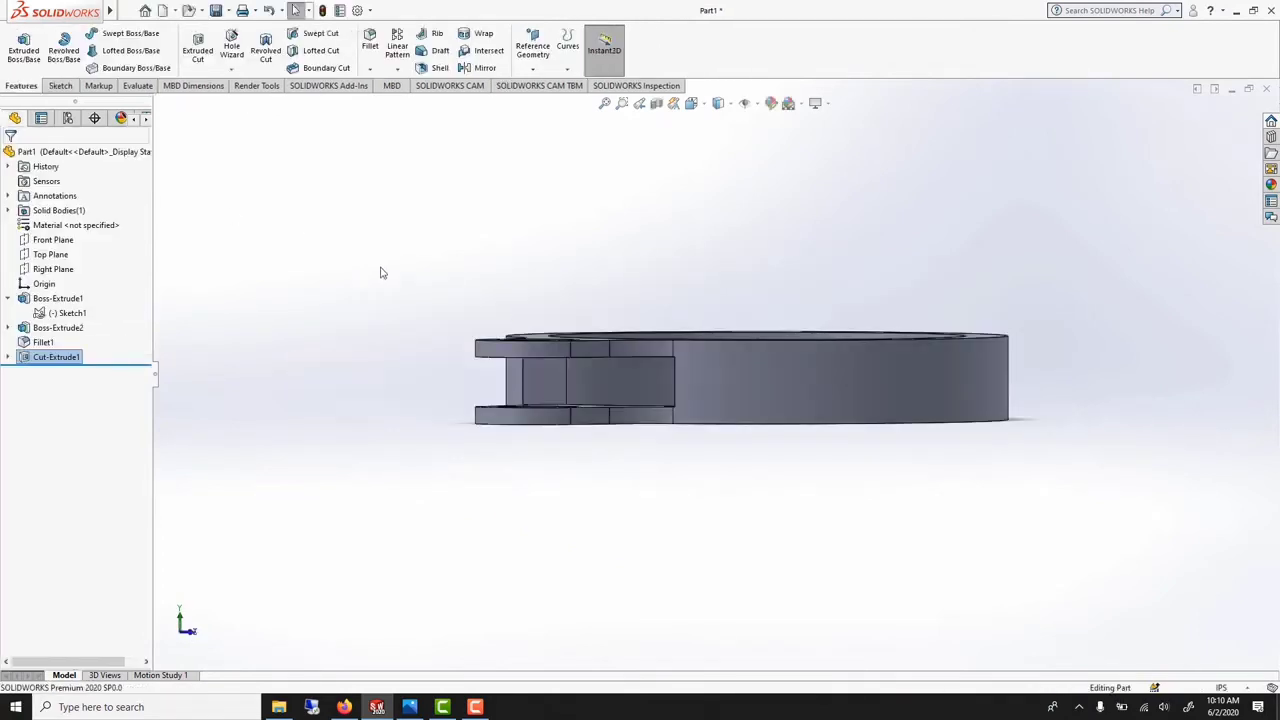
- Edit the cut's sketch to move the triangle's inner vertex onto the origin, and rebuild the part
key(ctrl+7)
middle_drag(487, 410, 345, 440)
click(8, 328)
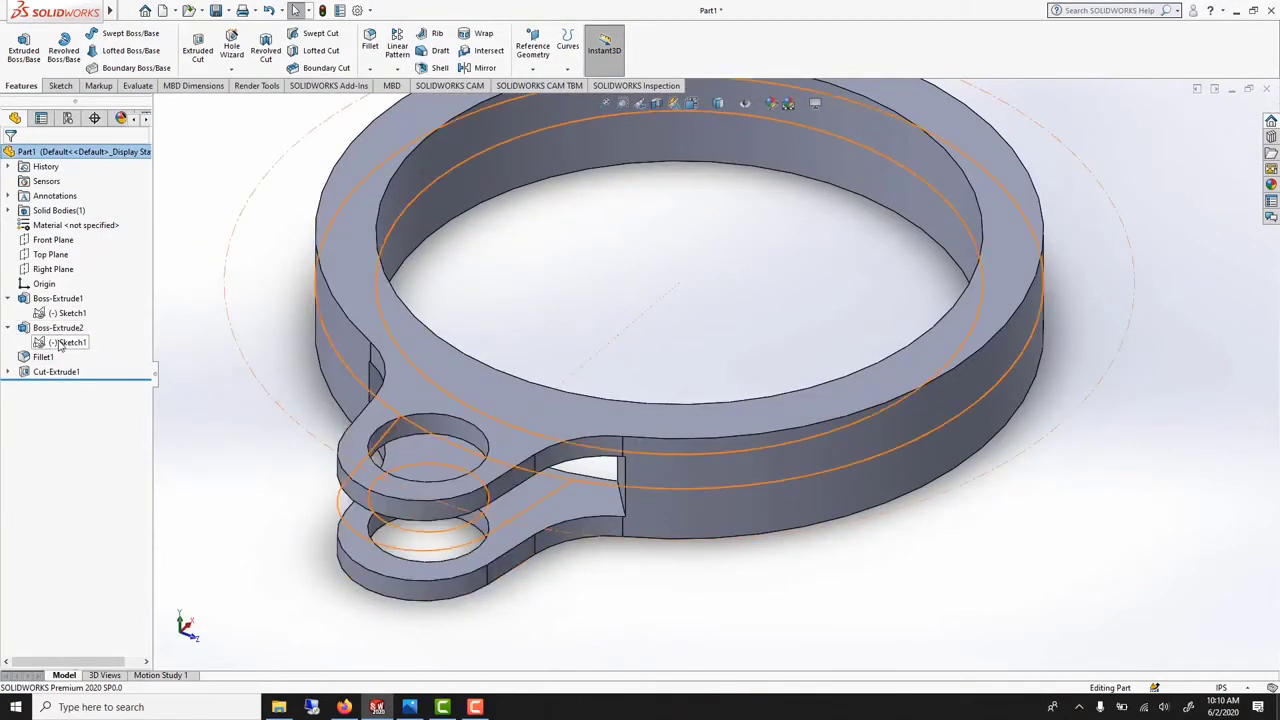
click(8, 372)
click(66, 387)
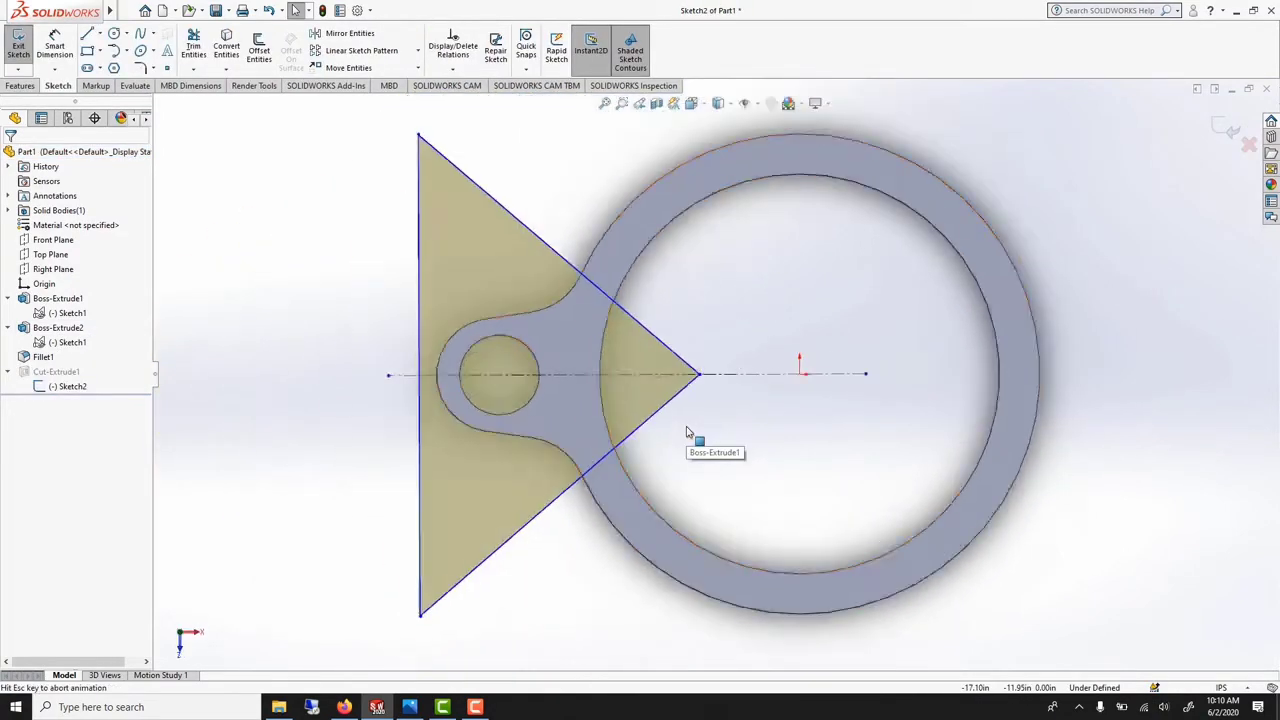
drag(700, 376, 800, 374)
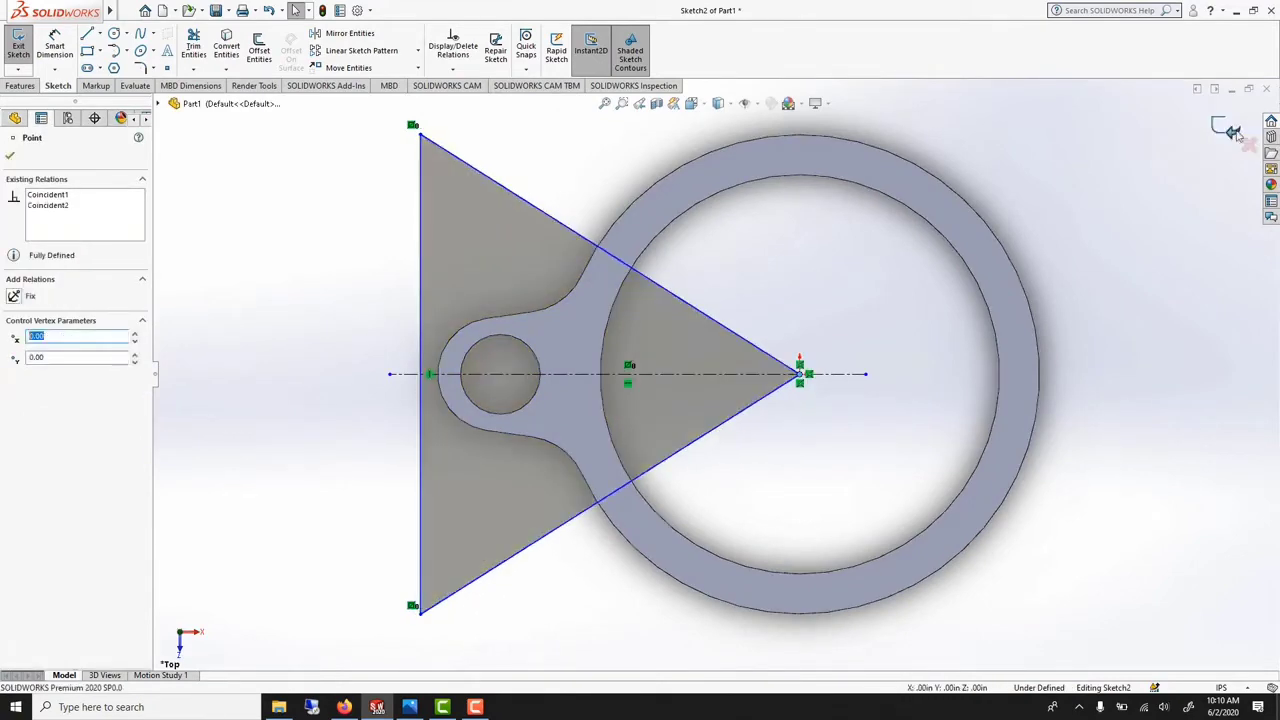
click(1226, 129)
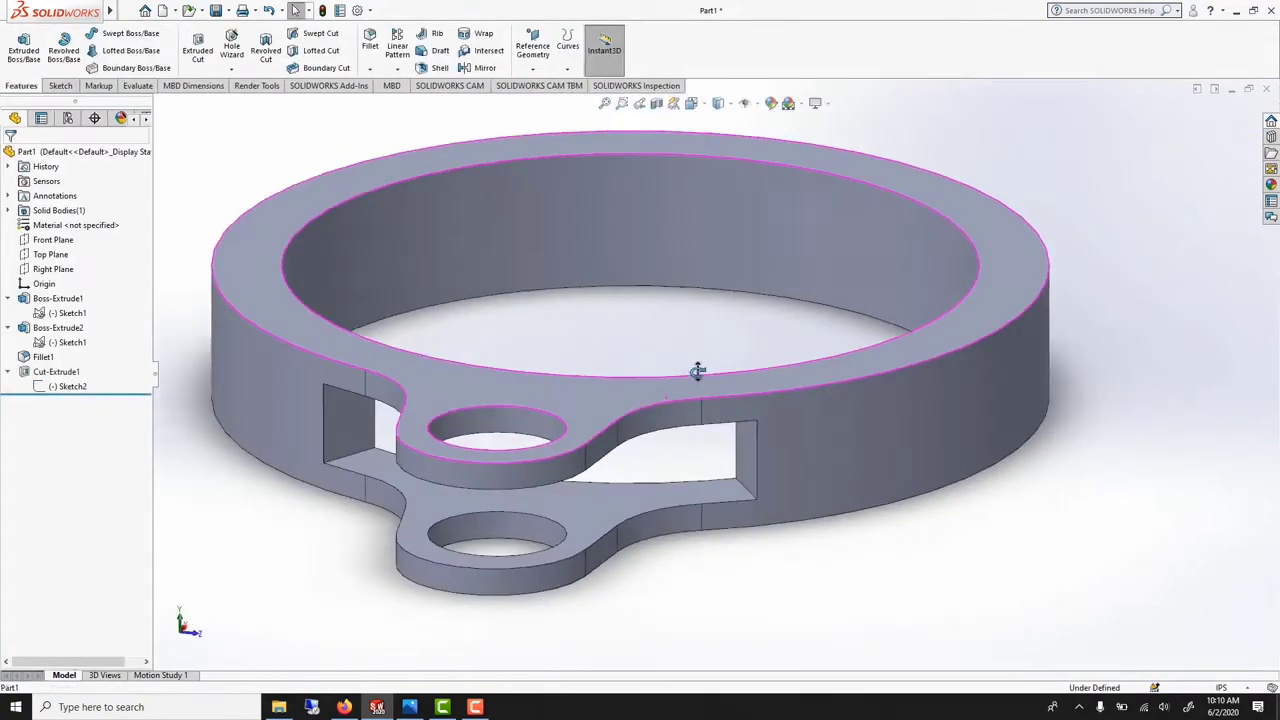
- Add a full round fillet to one end of the slot, using its end wall as the center face between the lugs' two inner faces
click(369, 45)
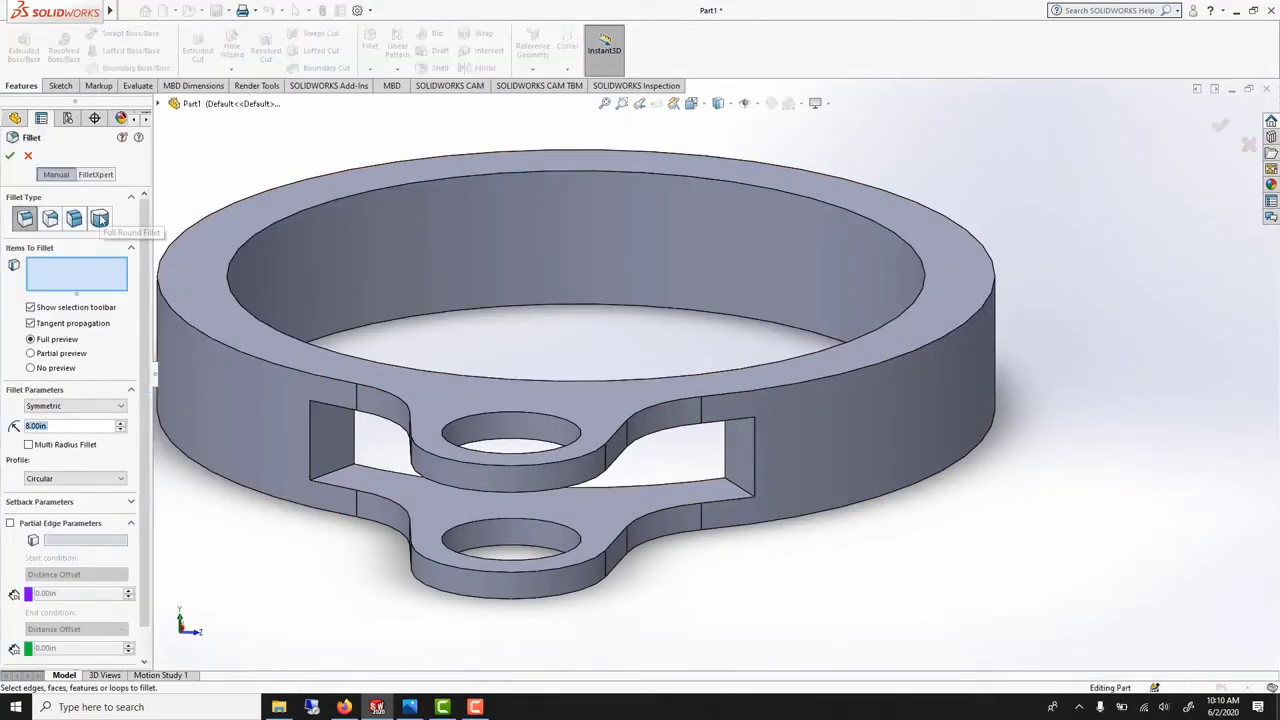
click(99, 219)
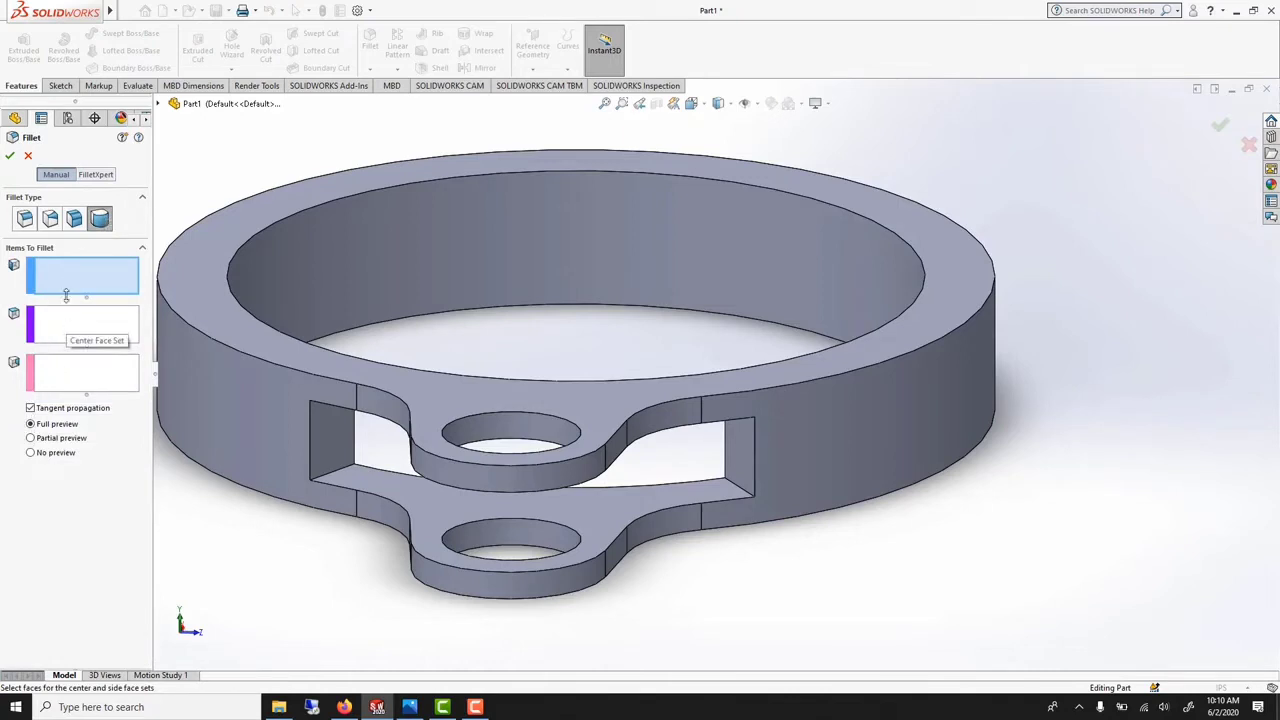
click(363, 484)
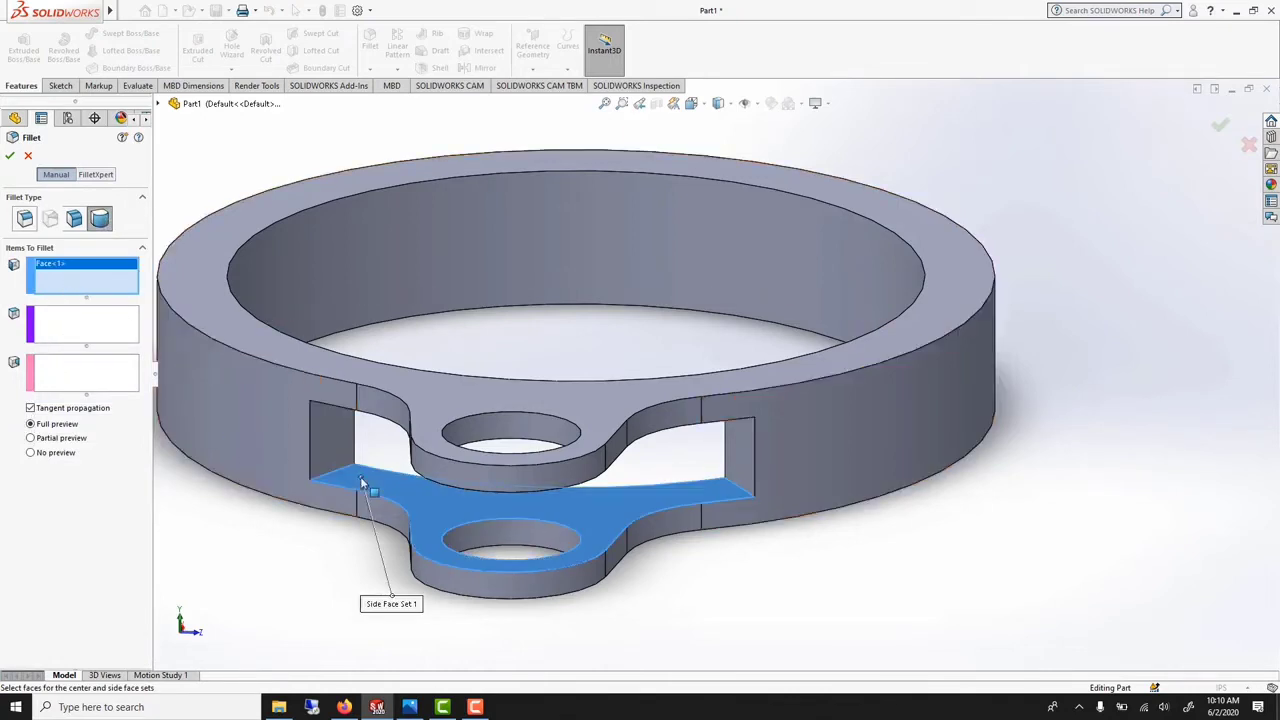
click(99, 372)
middle_drag(357, 418, 354, 322)
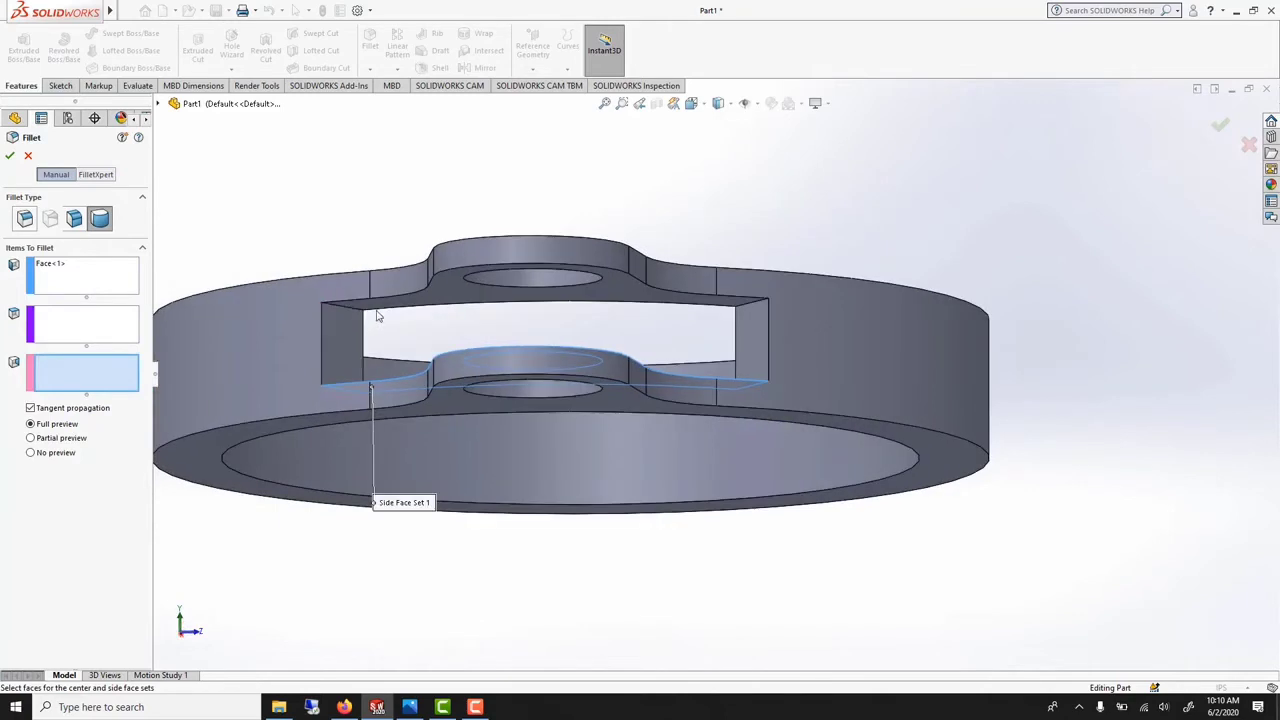
click(383, 307)
click(44, 317)
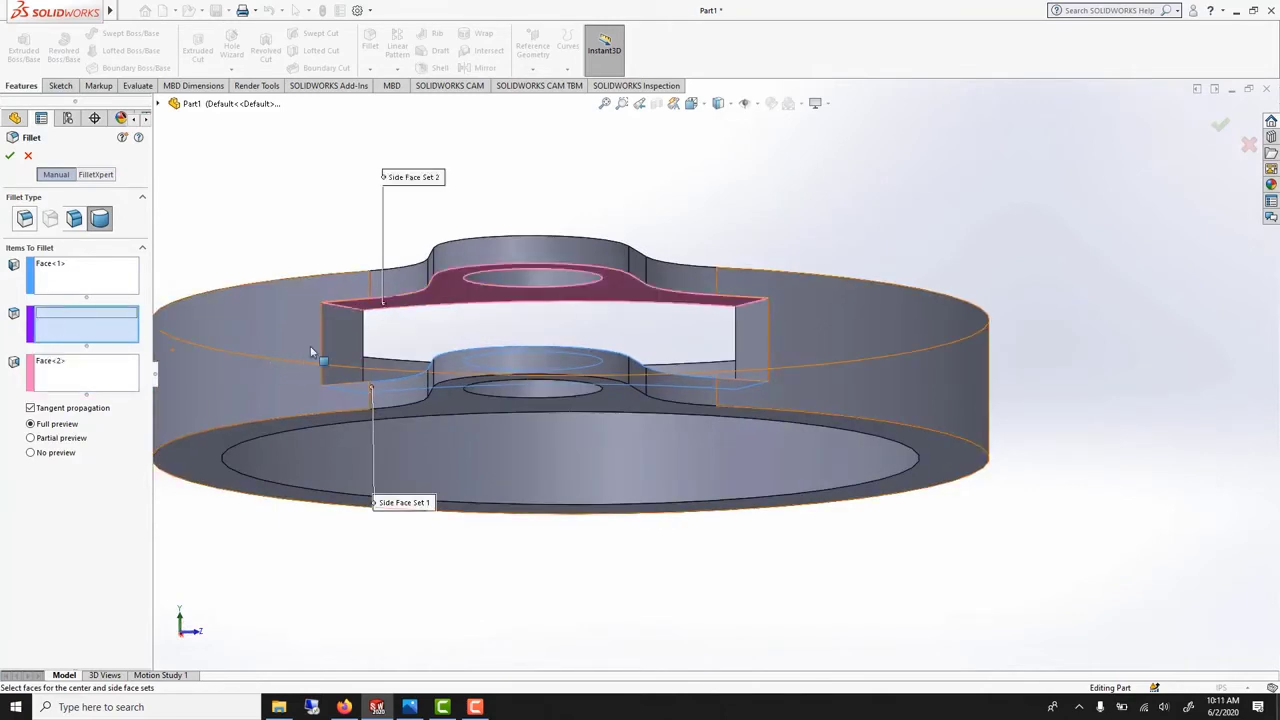
click(345, 372)
key(Return)
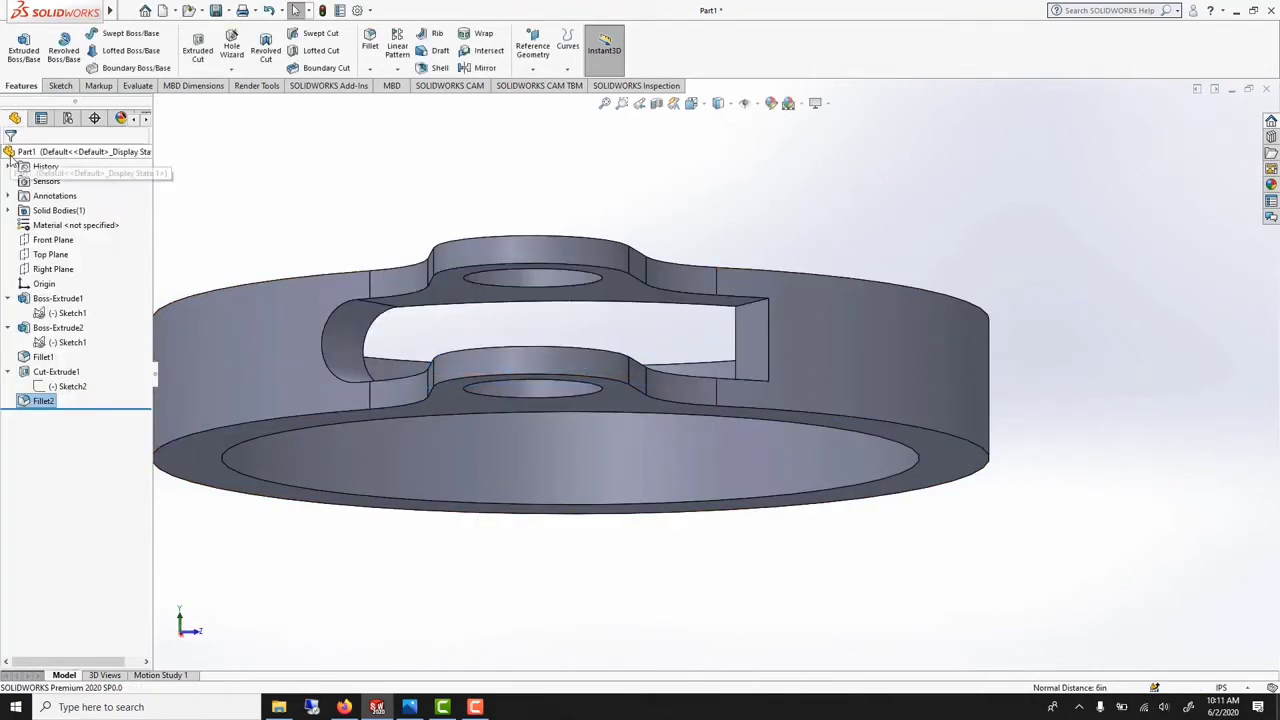
- Add a full round fillet to the opposite, still square end of the slot between the lugs' inner faces
middle_drag(345, 294, 361, 307)
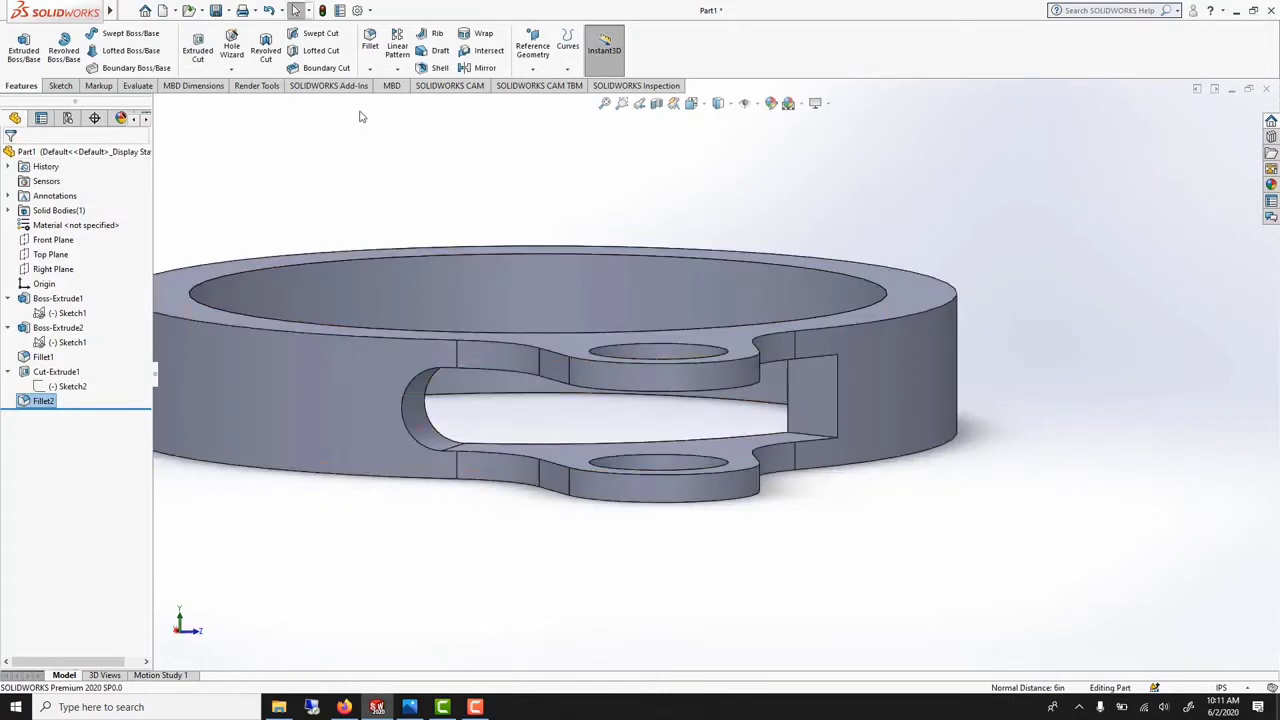
click(370, 55)
click(765, 441)
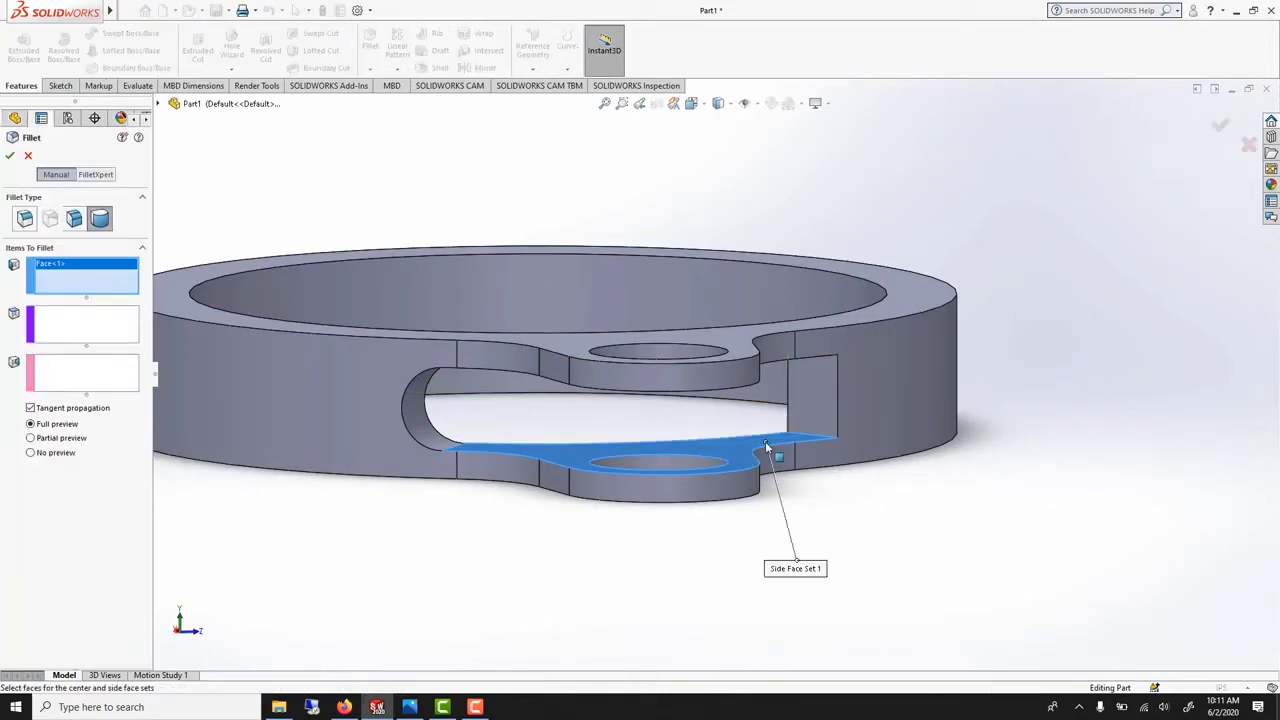
middle_drag(623, 475, 700, 330)
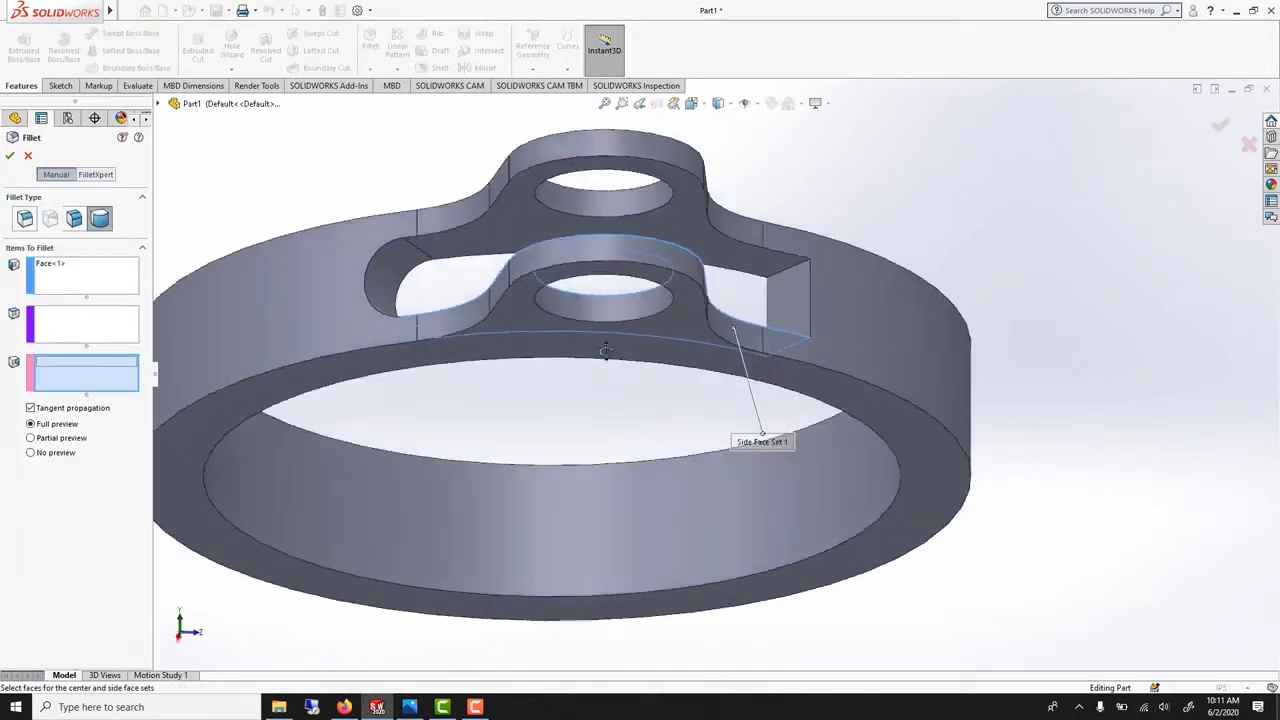
click(722, 262)
middle_drag(714, 263, 728, 394)
click(88, 322)
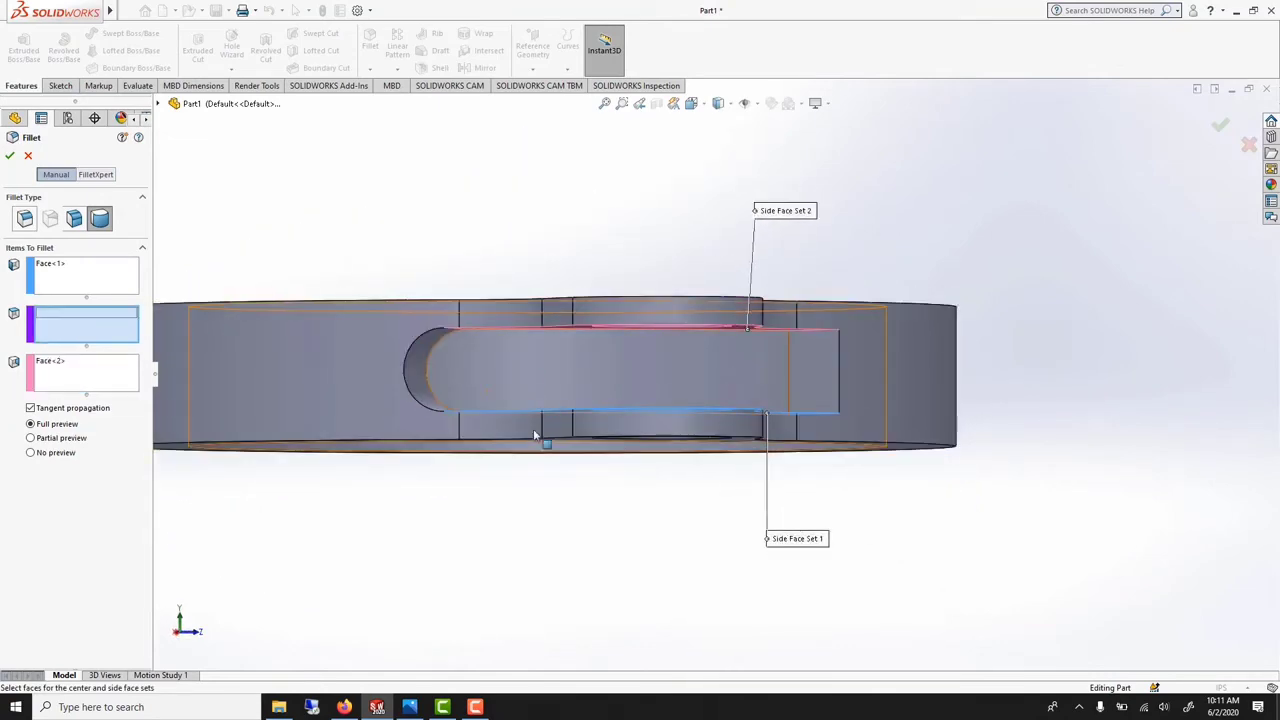
middle_drag(537, 437, 586, 460)
click(843, 412)
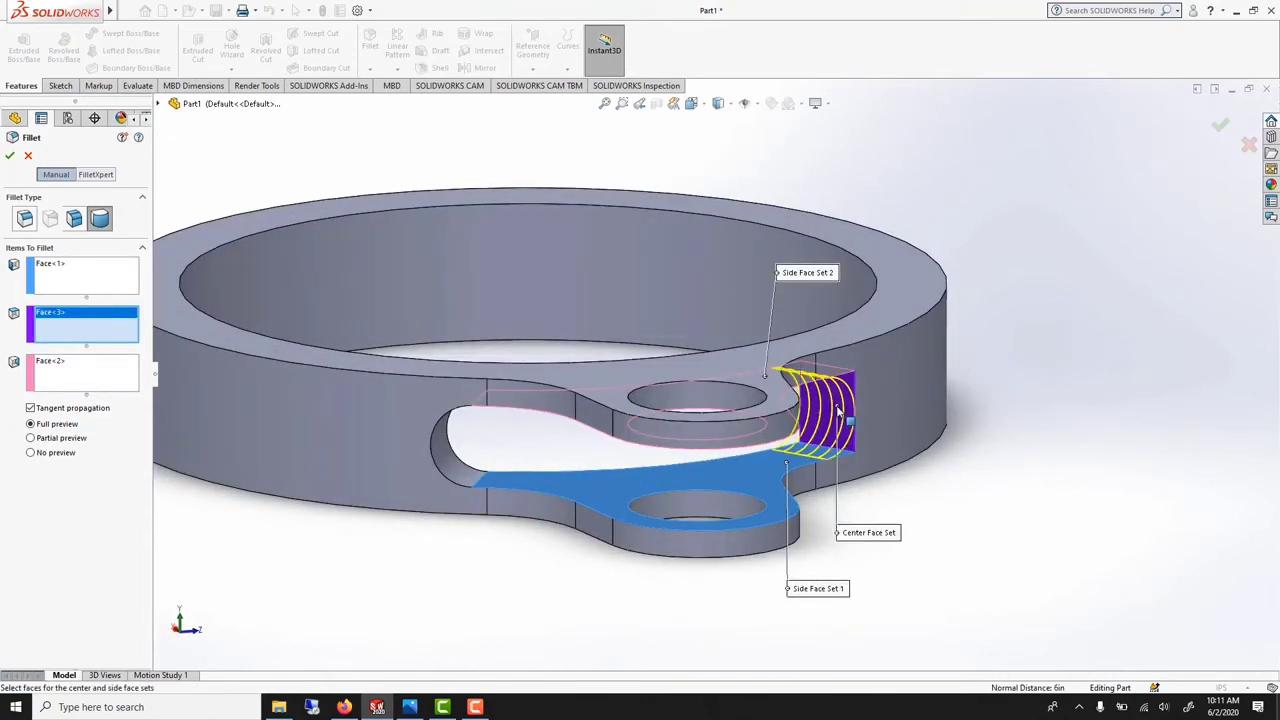
click(9, 156)
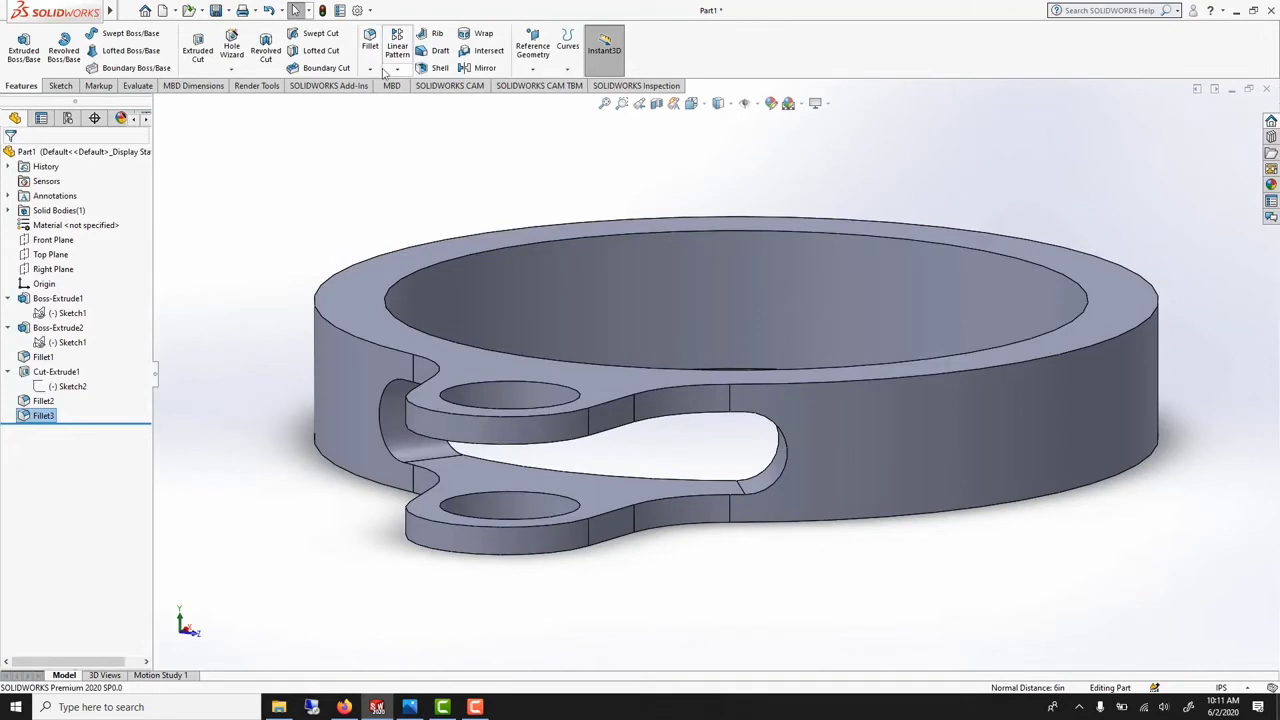
- Chamfer the lower lug's inner face, both edges of the upper lug hole and the lower hole's bottom edge by 0.39370079 in at 45°
click(371, 70)
click(388, 97)
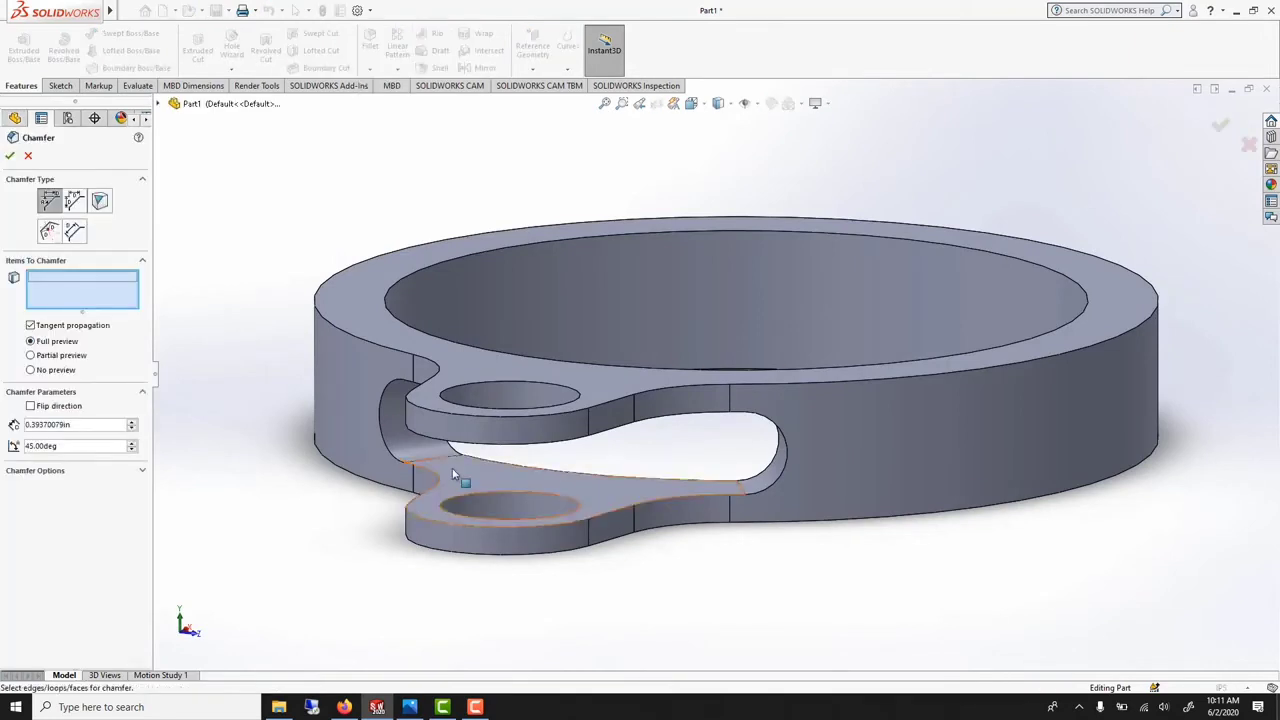
click(453, 475)
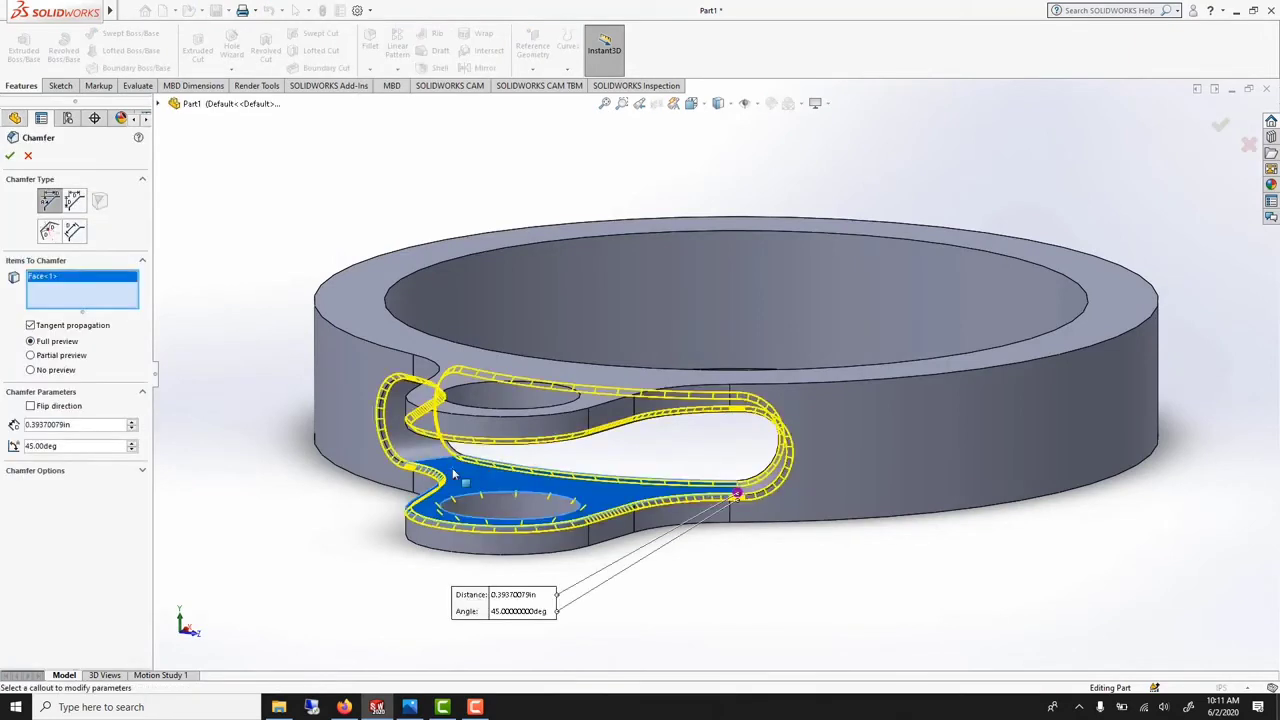
click(453, 395)
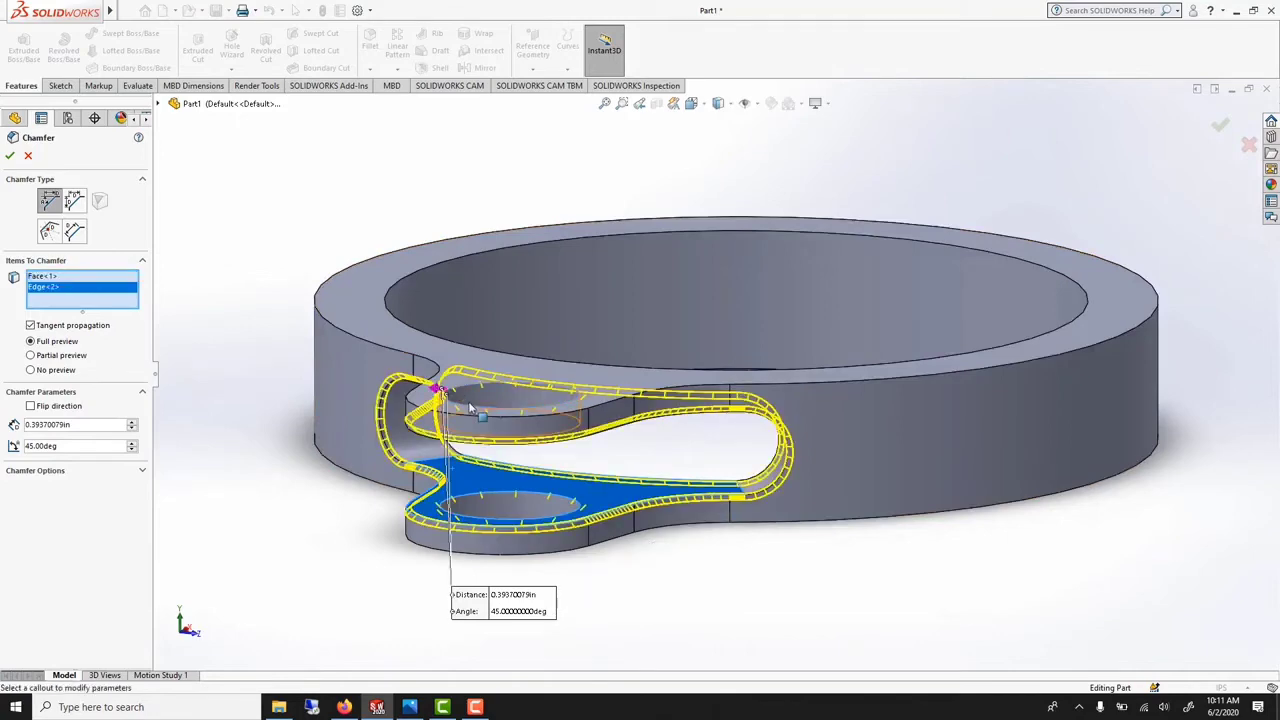
middle_drag(485, 410, 508, 243)
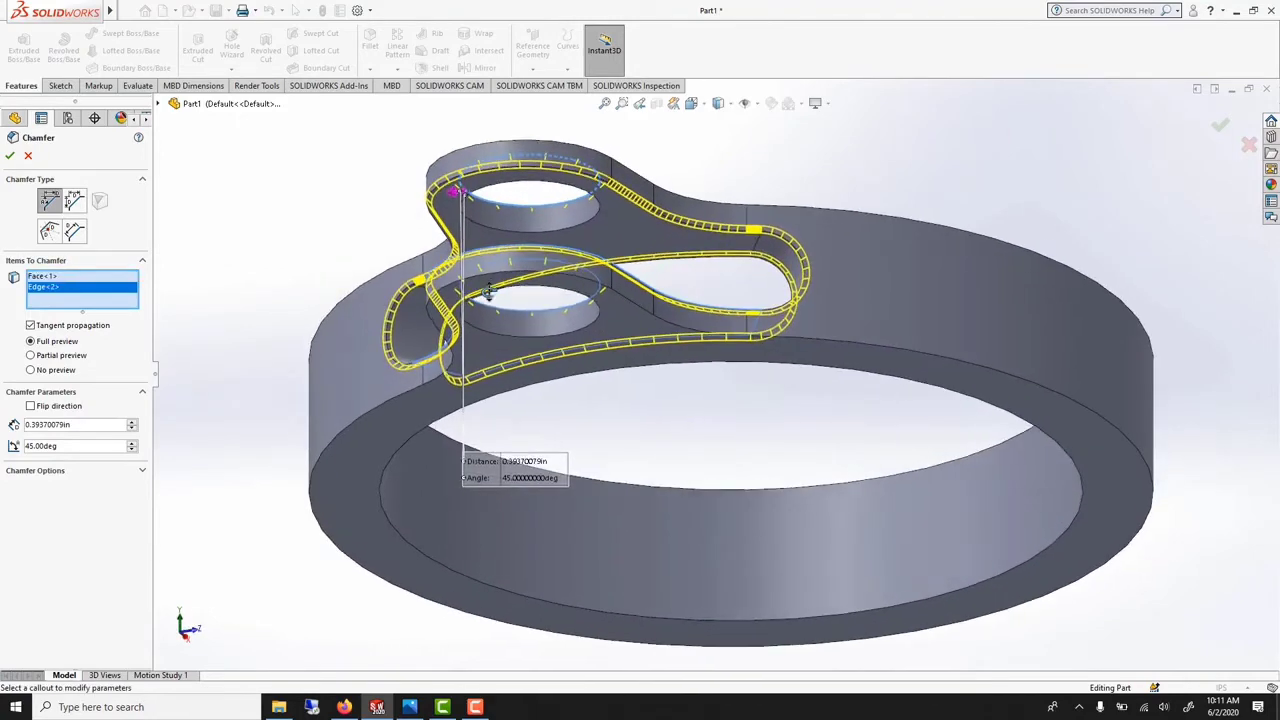
click(506, 235)
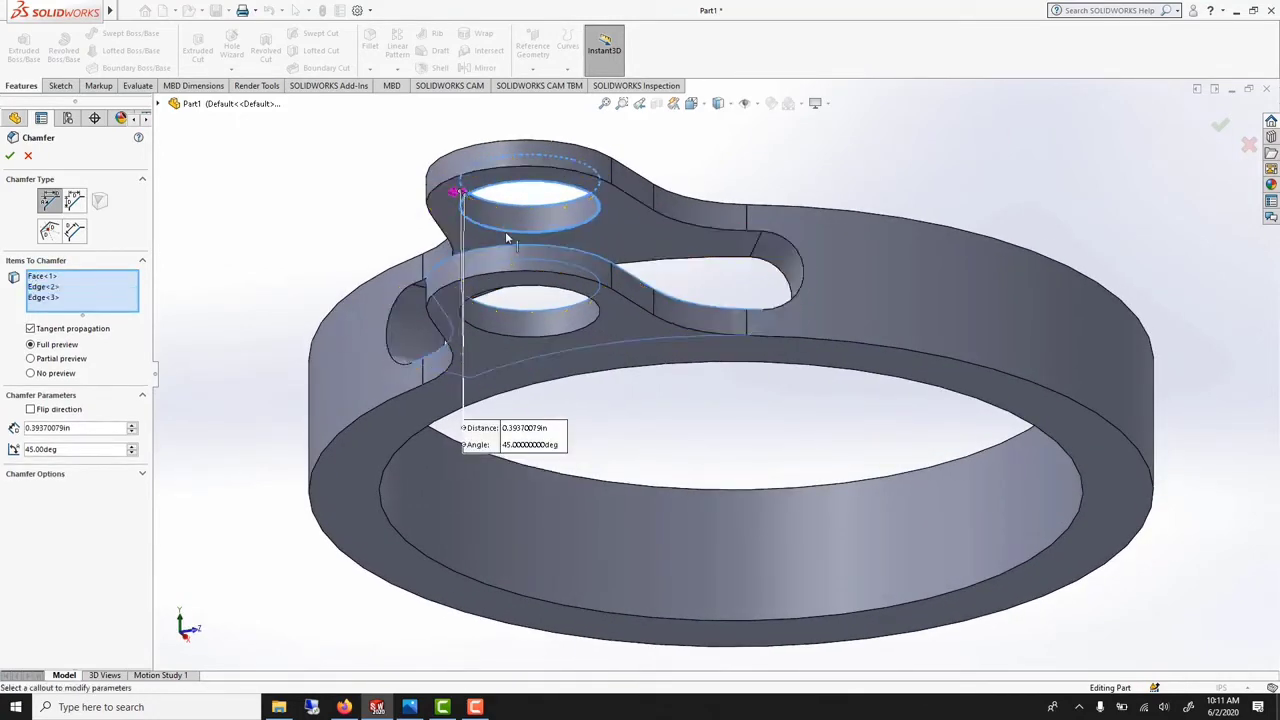
click(525, 338)
middle_drag(519, 312, 524, 482)
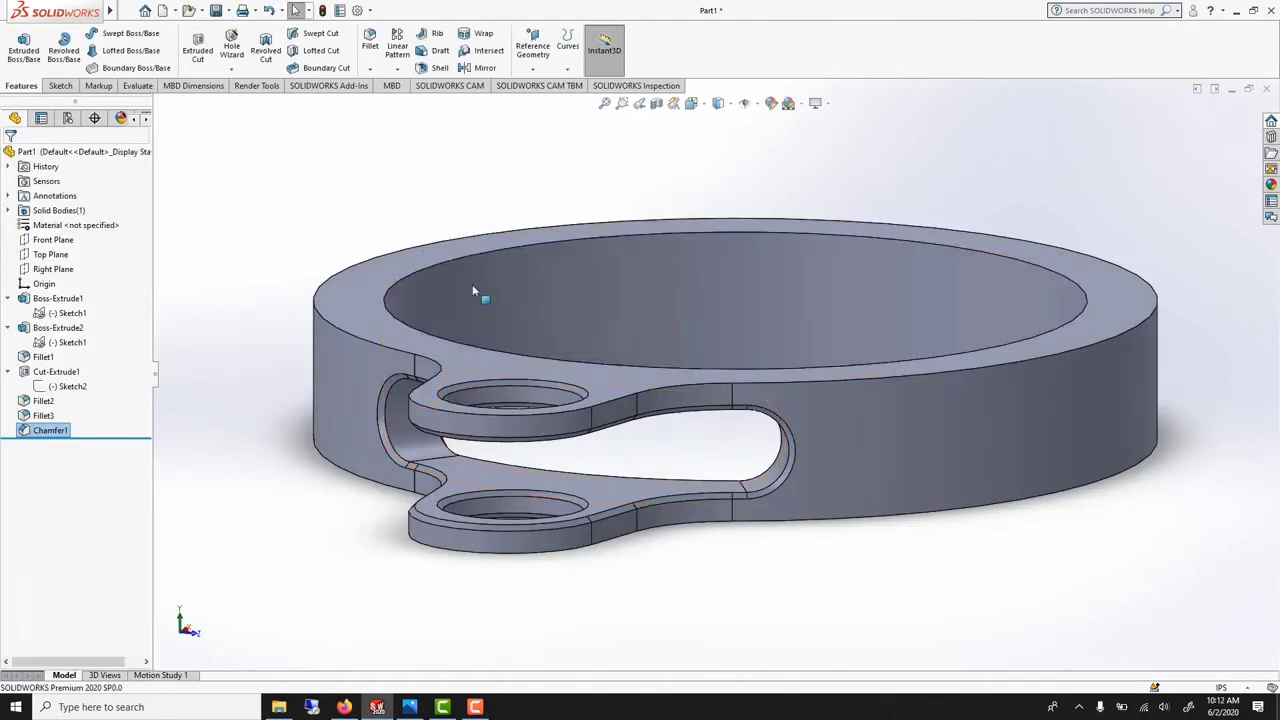
- Begin a circular pattern around the ring's inner edge with 3 equally spaced instances over 360°
scroll(681, 384, up, 2)
middle_drag(681, 384, 633, 524)
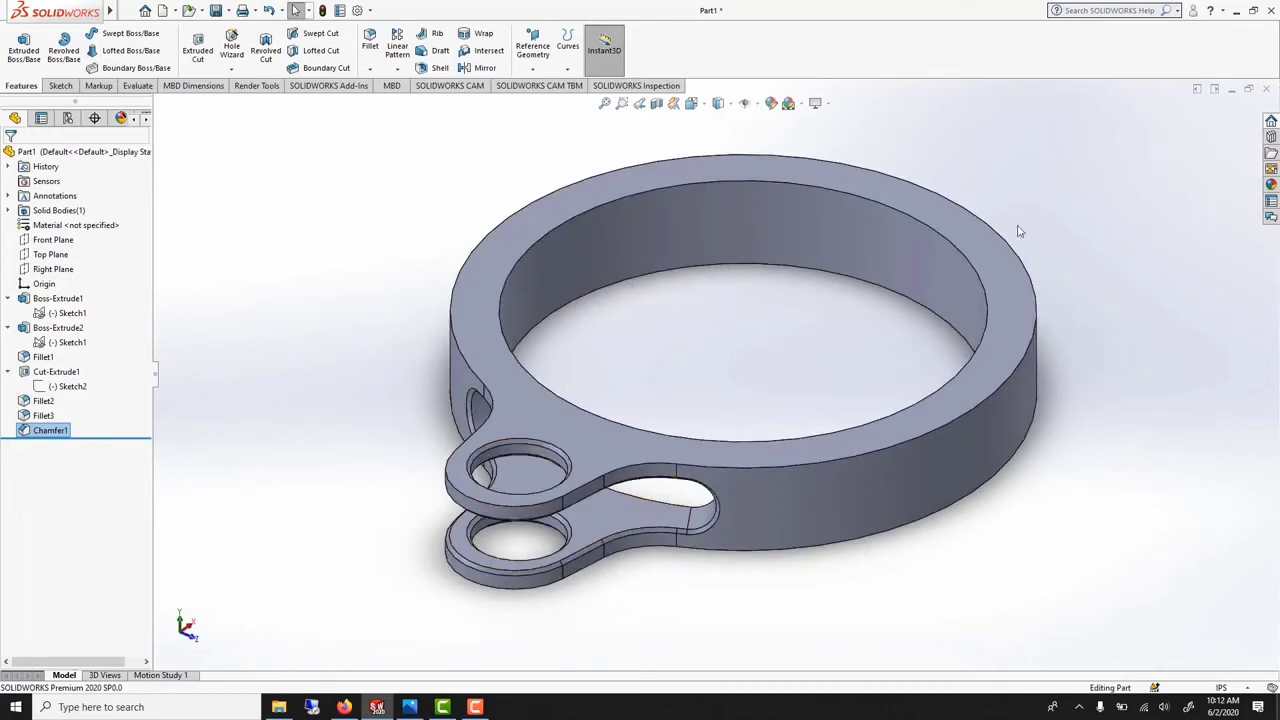
click(397, 69)
click(396, 103)
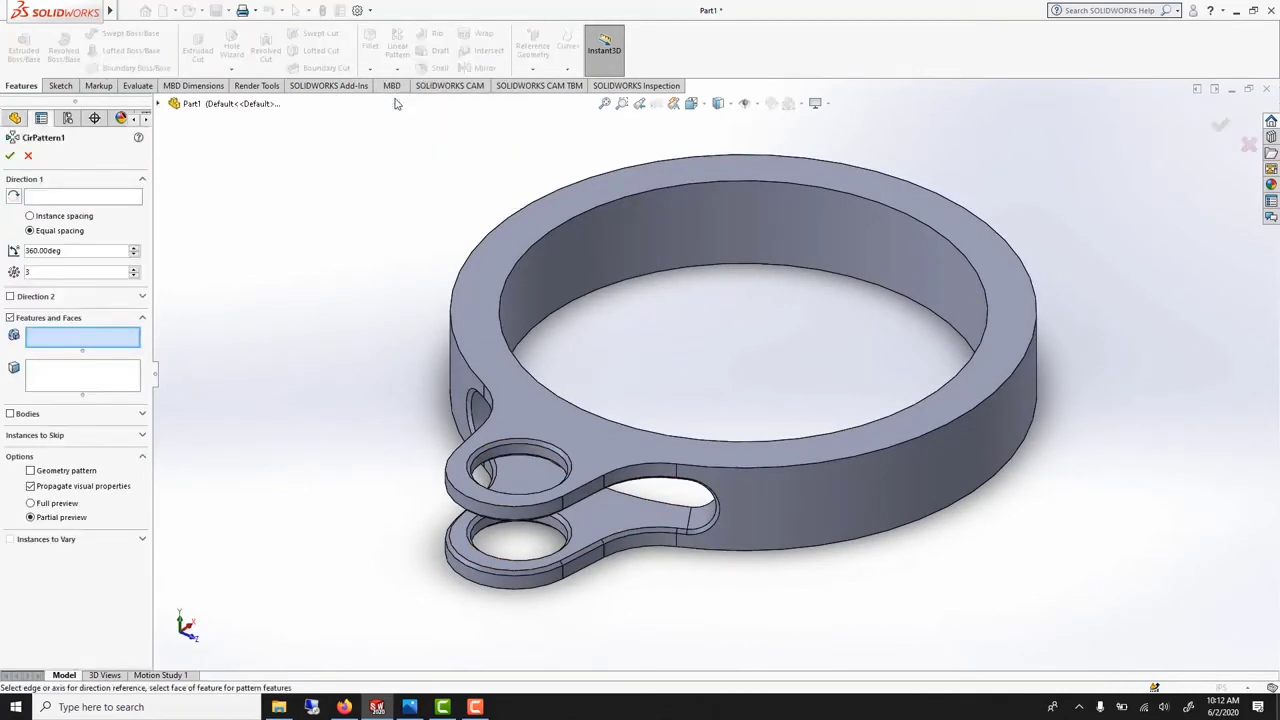
click(44, 198)
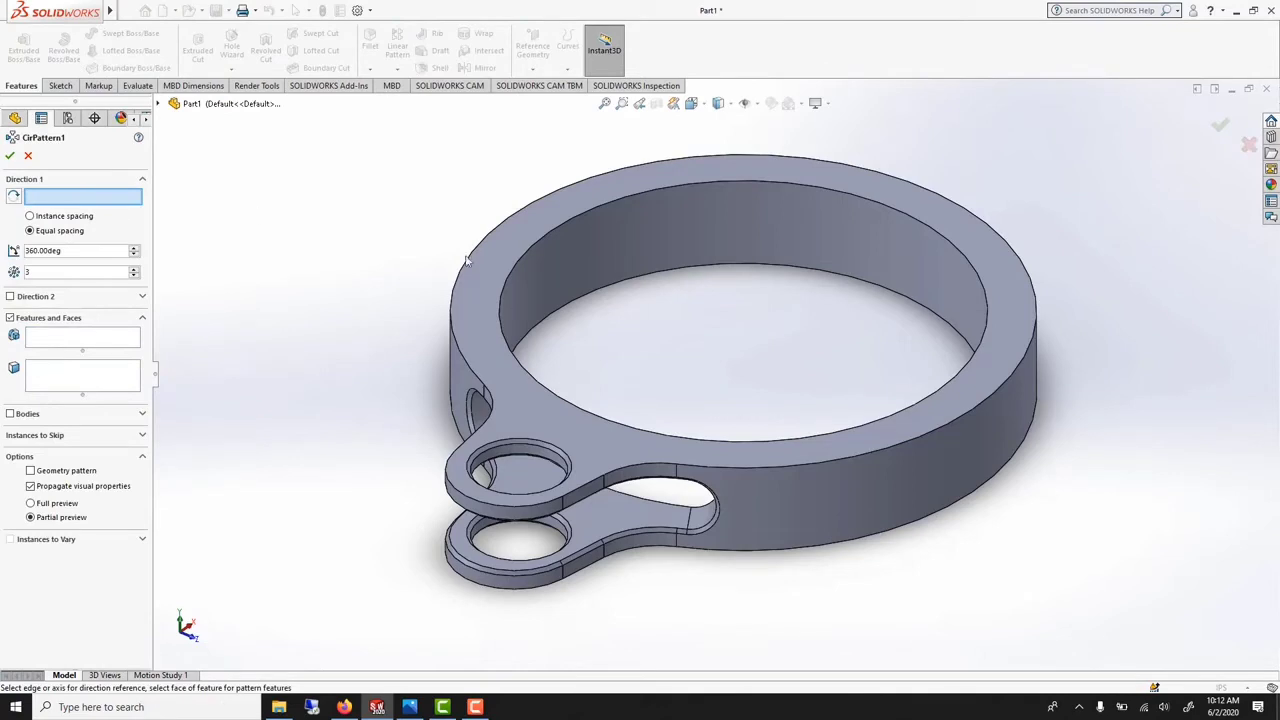
click(519, 257)
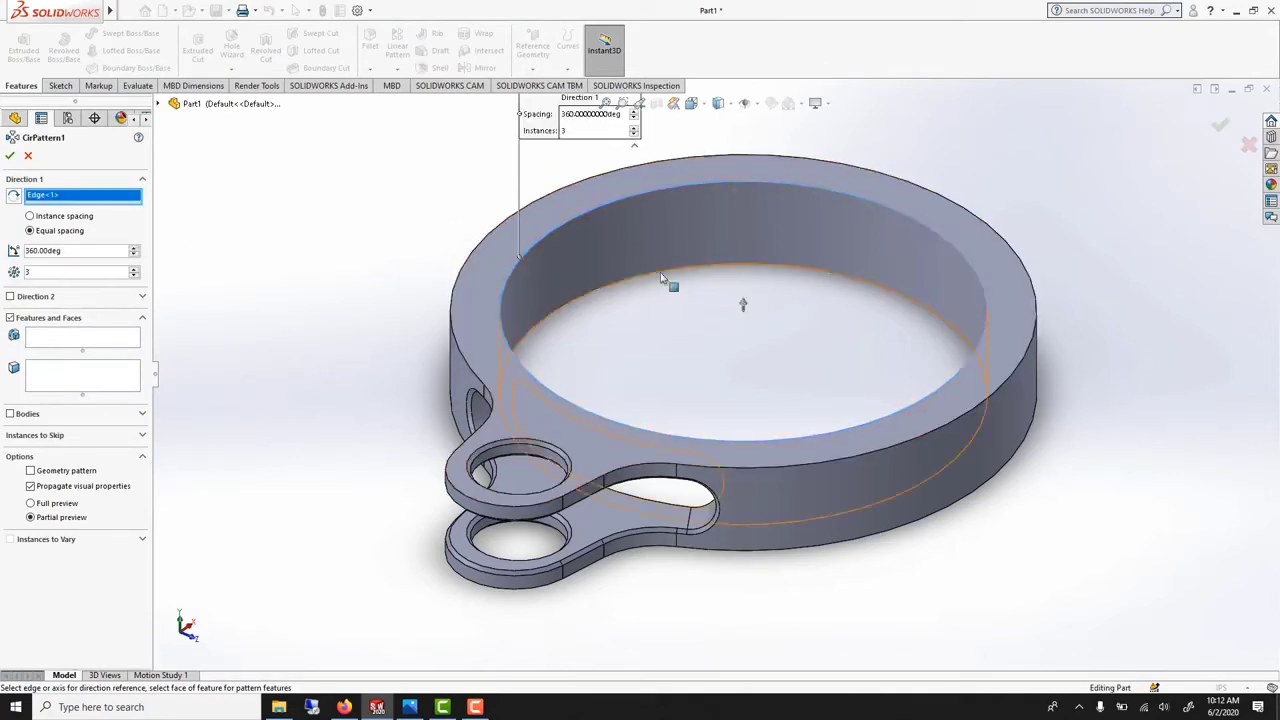
- Pattern Boss-Extrude2, Fillet1, Cut-Extrude1, Fillet2, Fillet3 and Chamfer1 around the ring, and accept the circular pattern
click(58, 340)
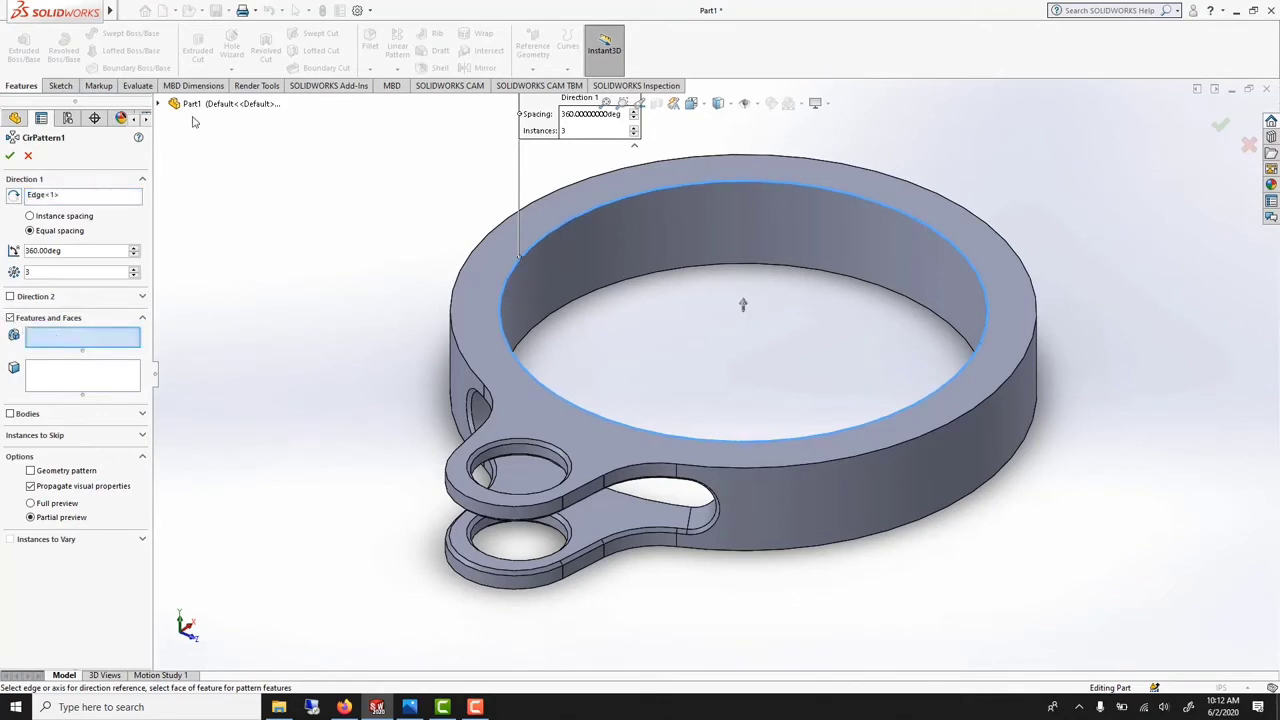
click(160, 104)
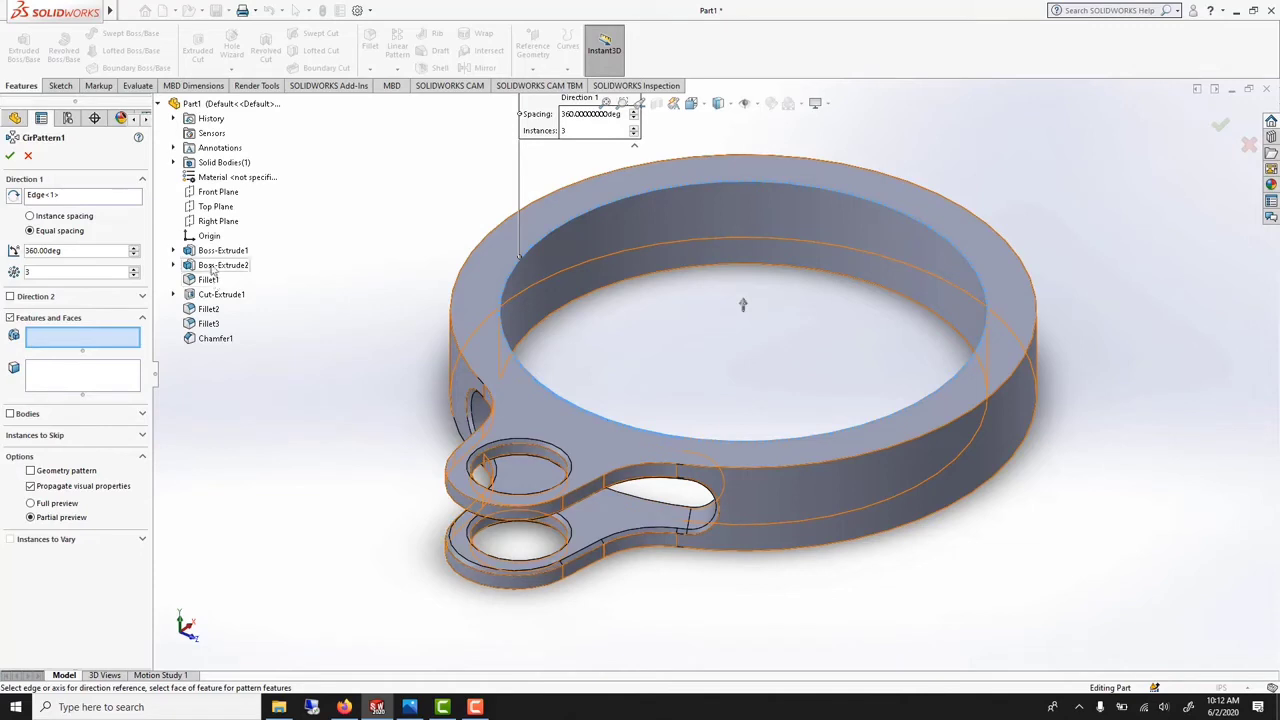
click(220, 265)
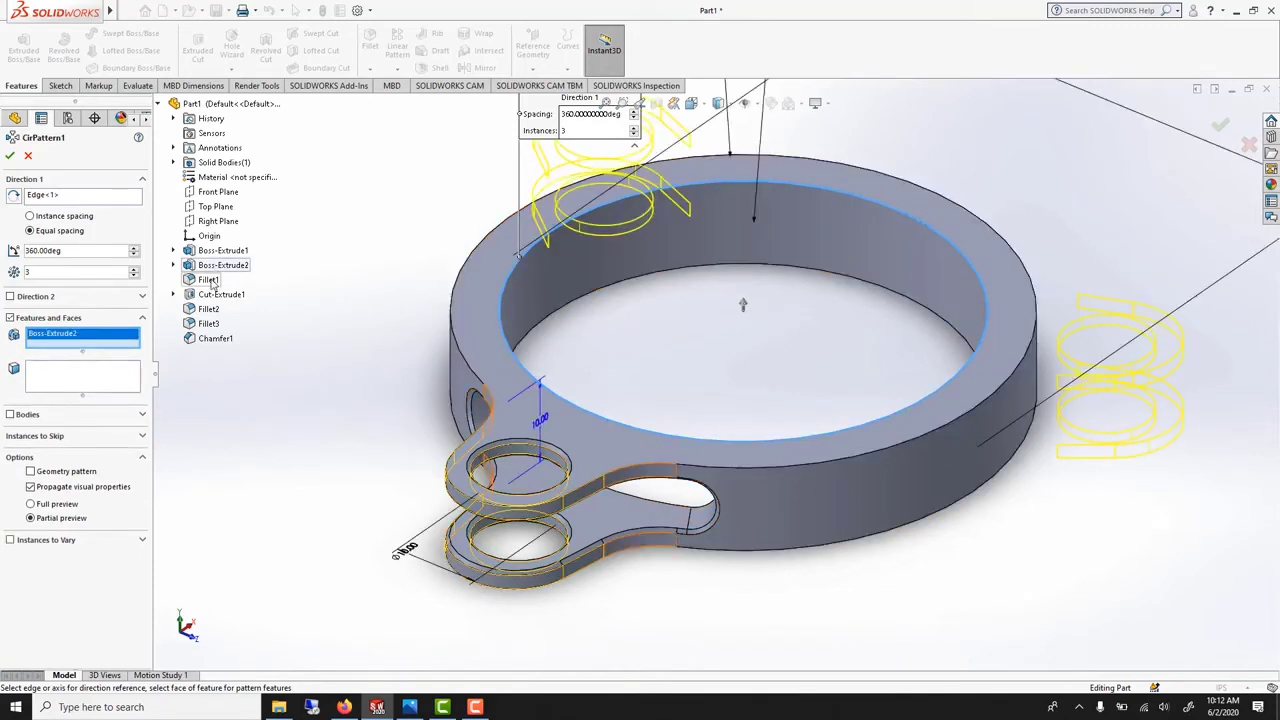
click(210, 280)
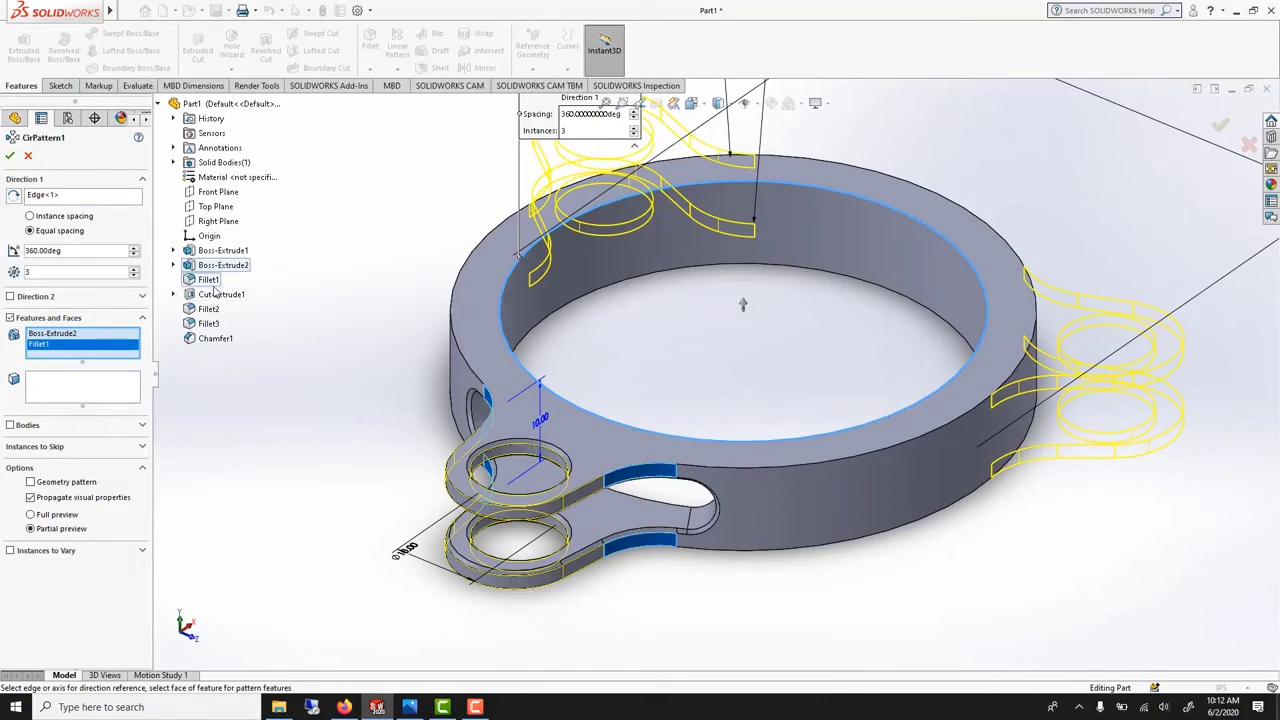
click(220, 294)
click(209, 309)
click(209, 323)
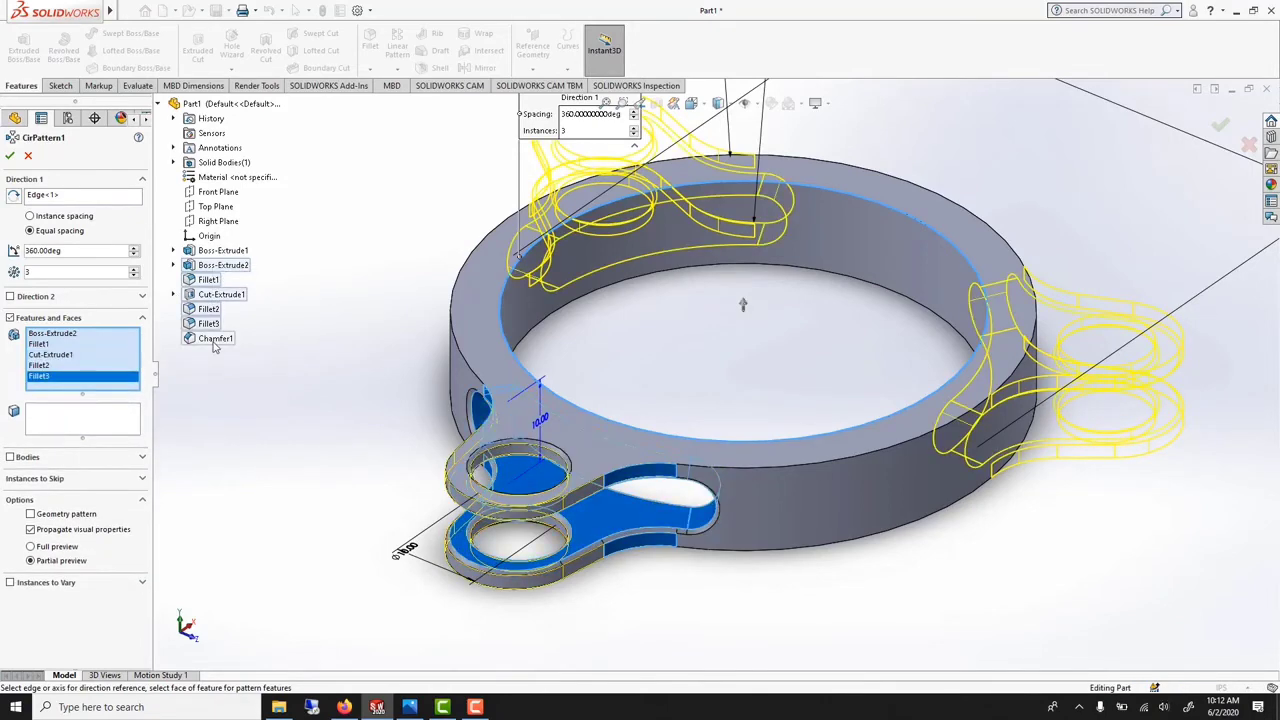
click(214, 338)
key(Return)
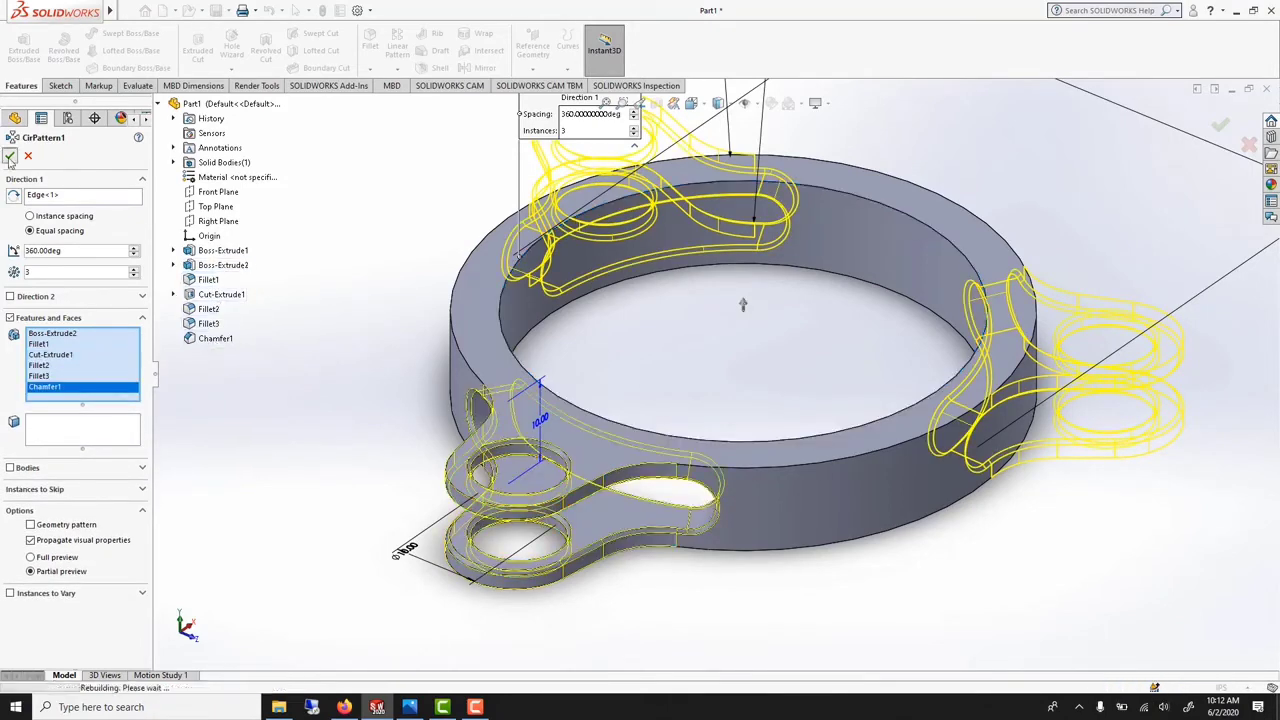
- Chamfer the inner and outer edges of the part's upper and lower faces by 0.39370079 in at 45°
key(ctrl+7)
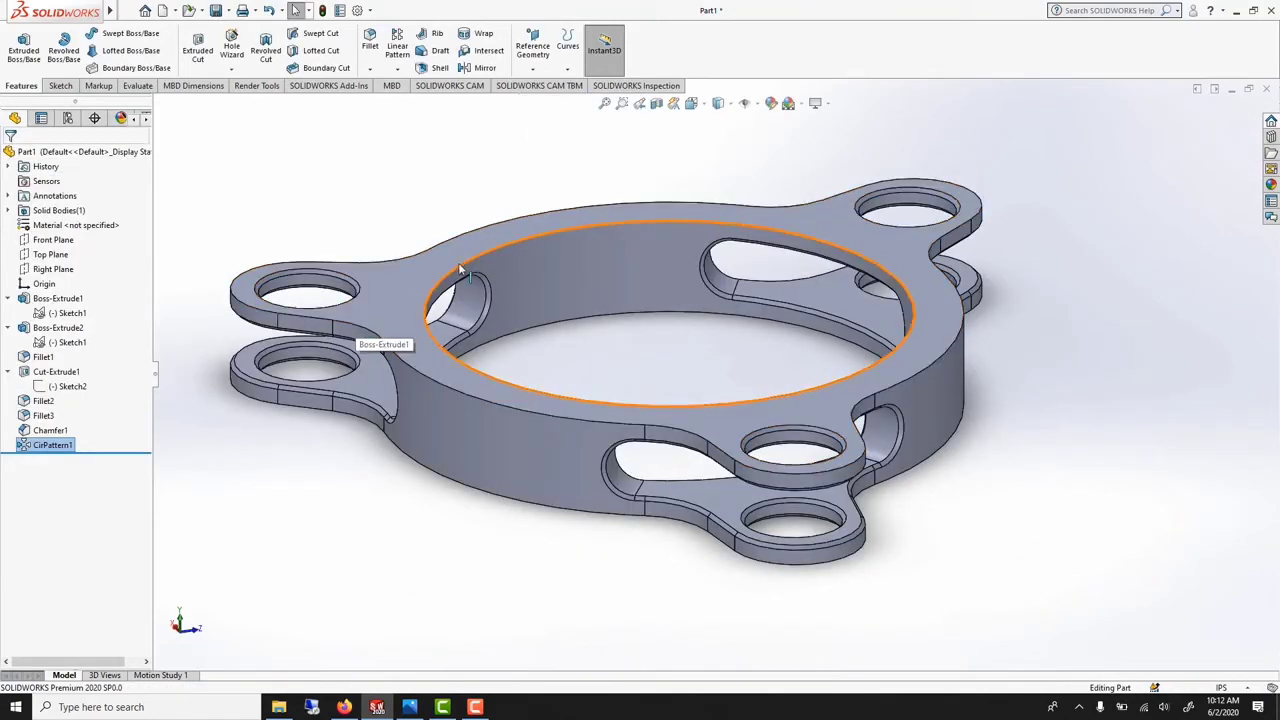
click(370, 68)
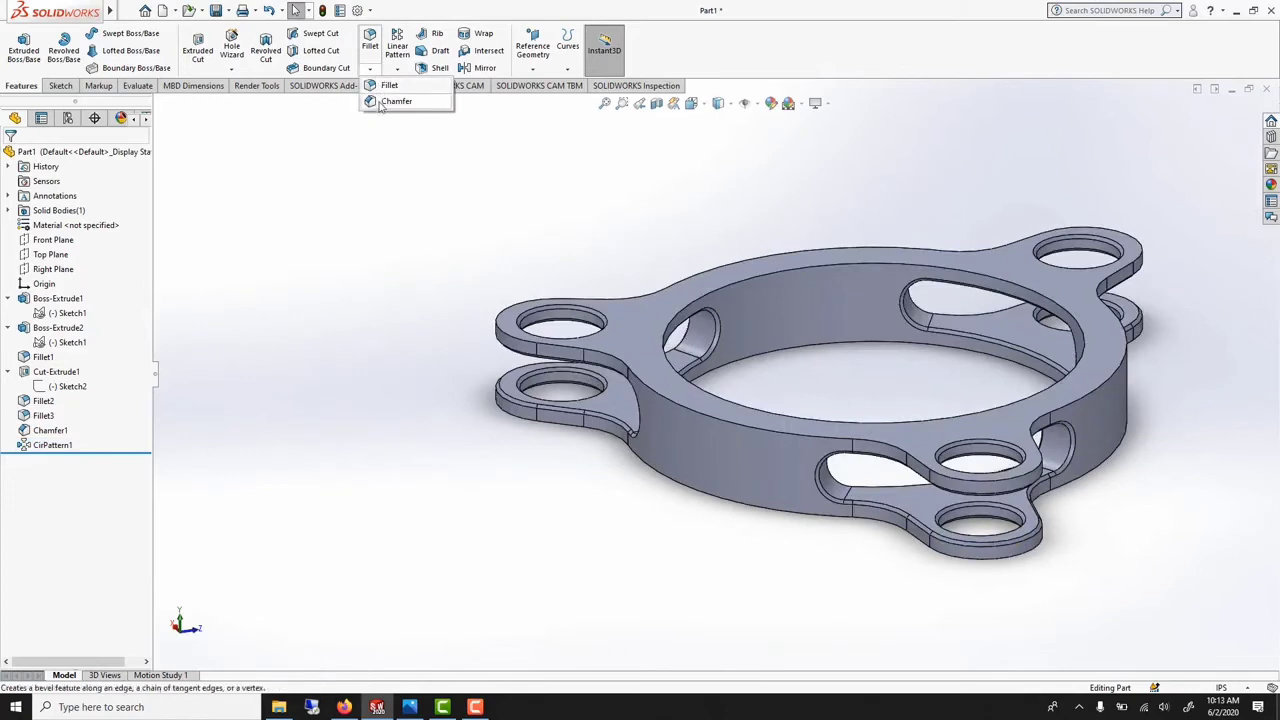
click(395, 100)
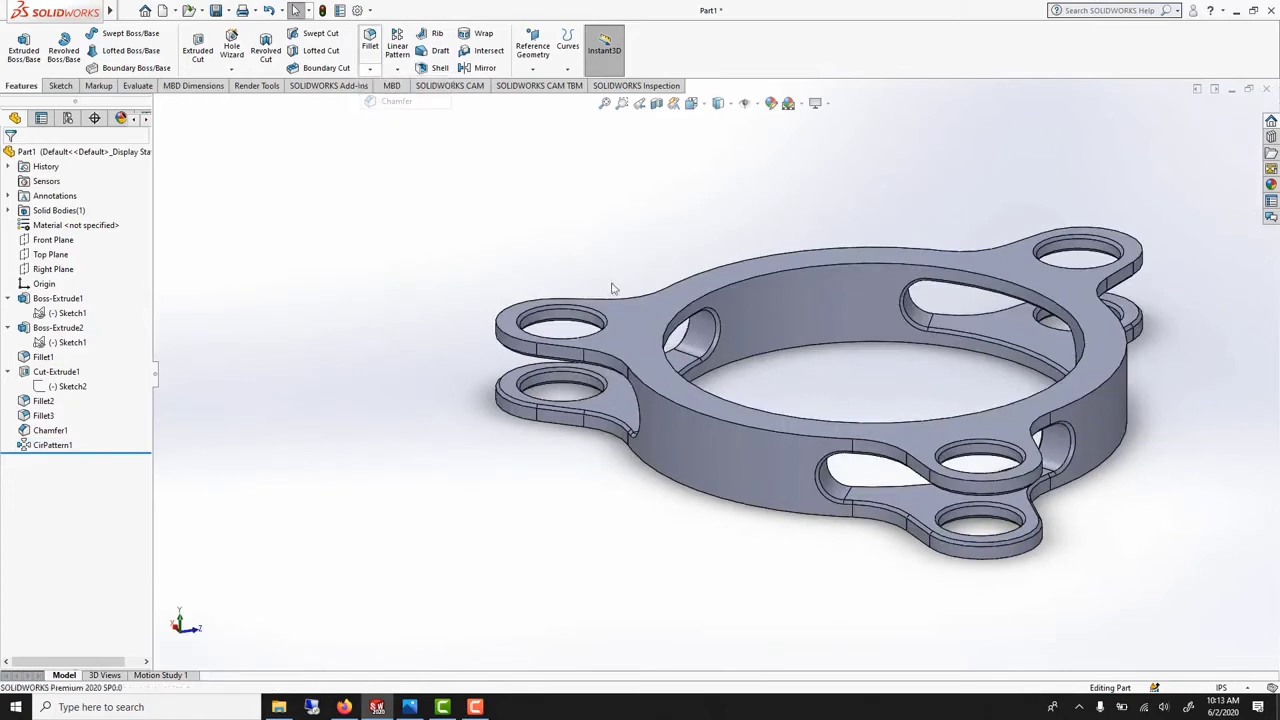
click(692, 414)
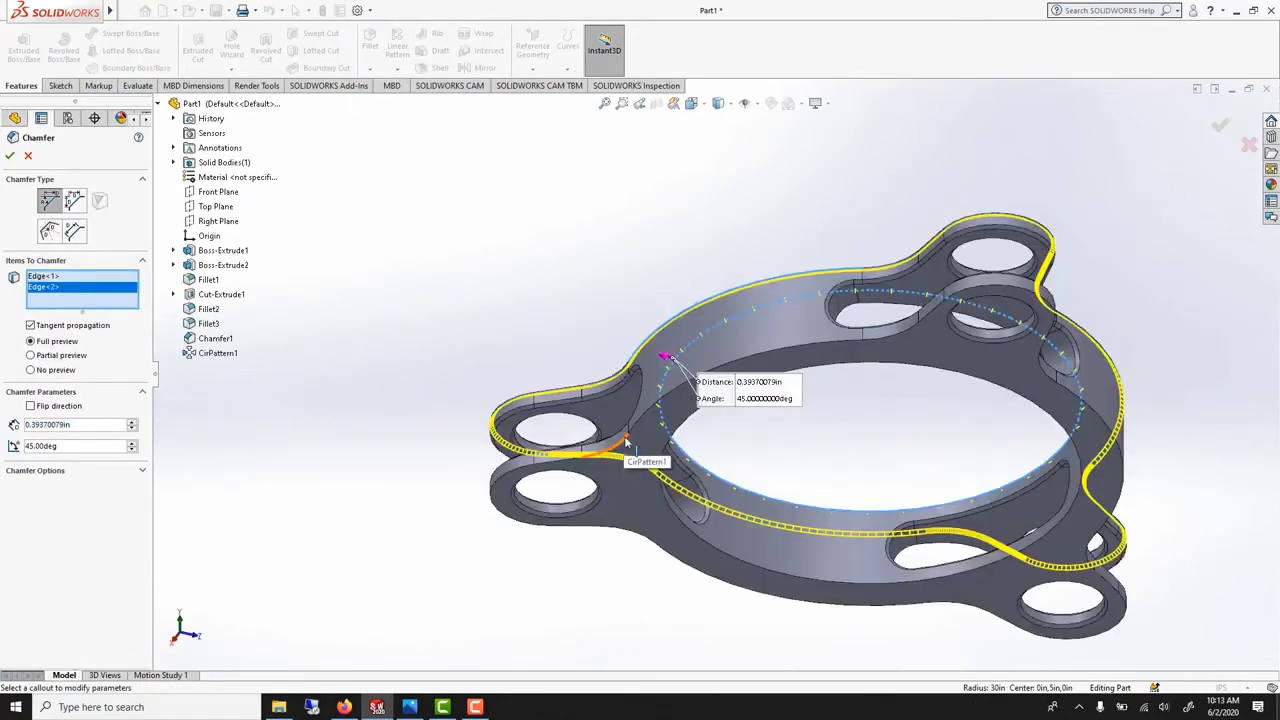
click(625, 436)
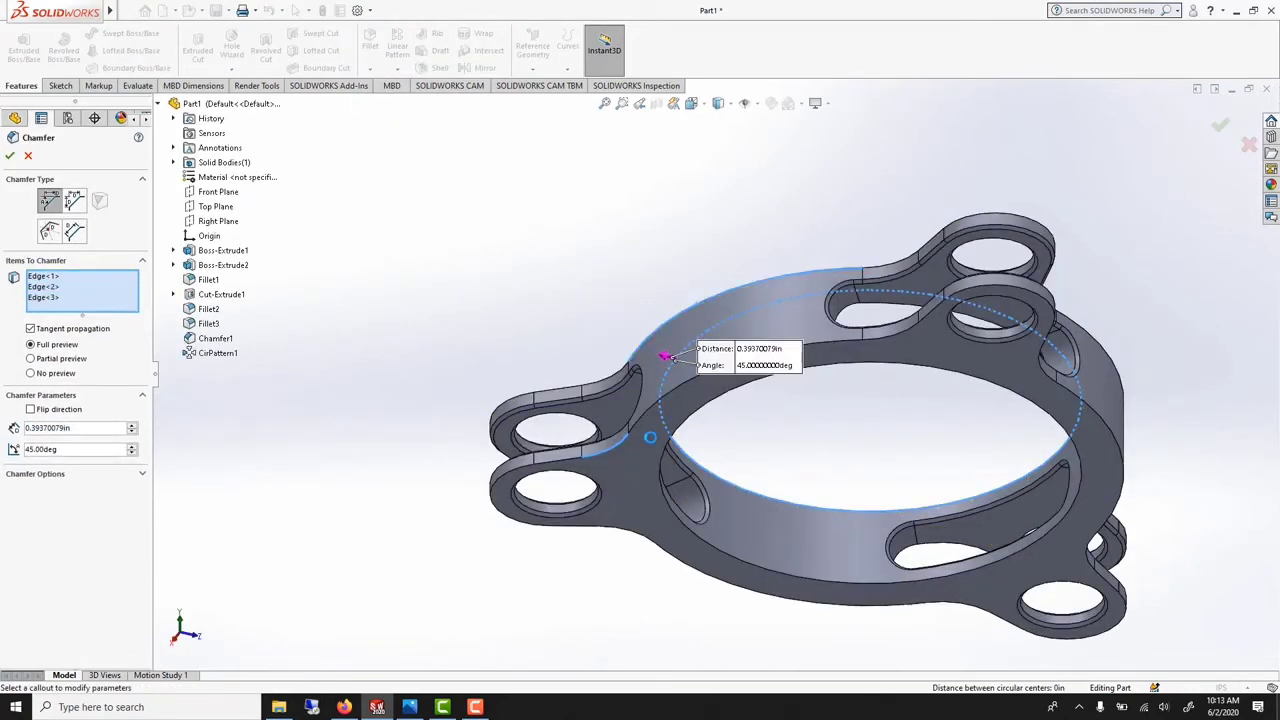
click(684, 430)
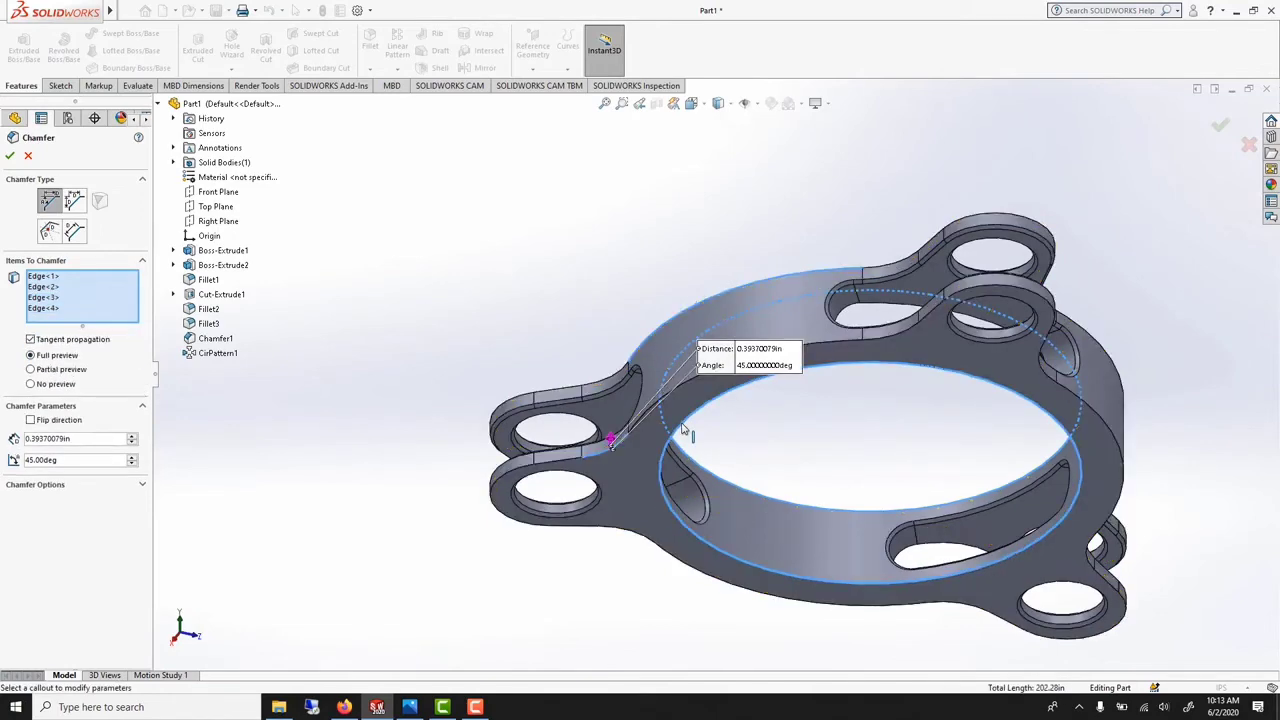
key(Return)
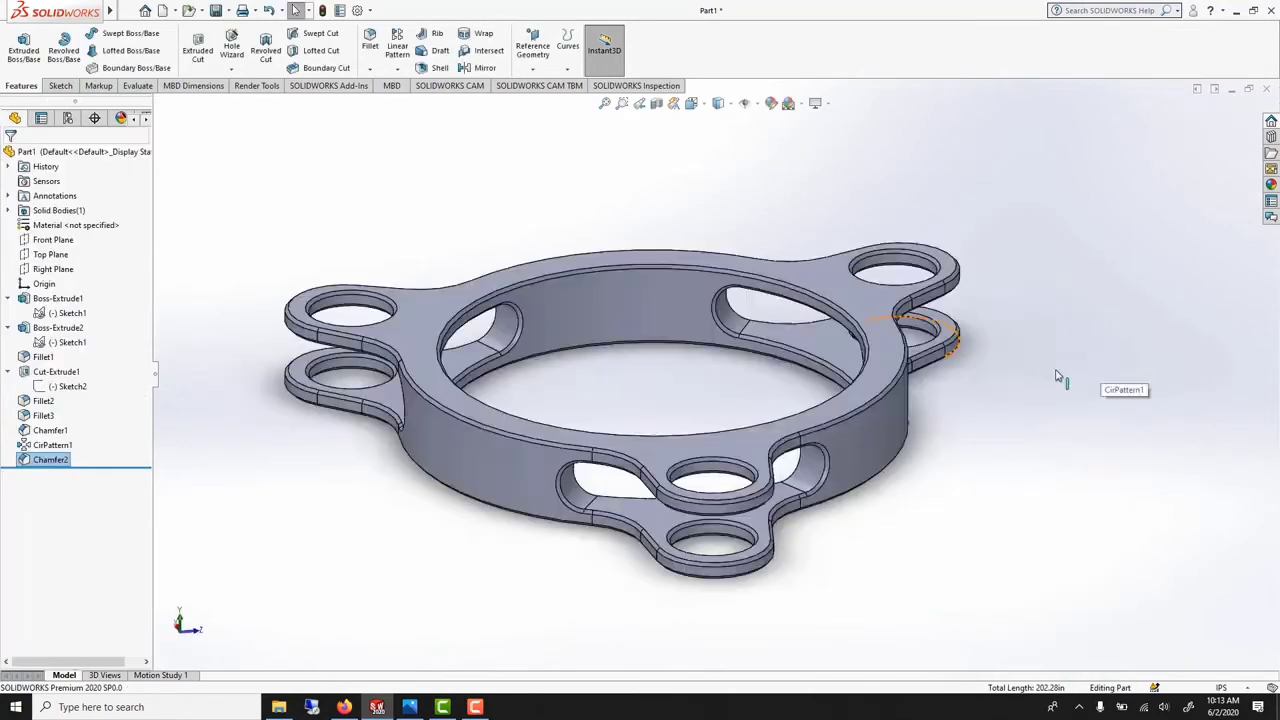
- Edit the cut's sketch to move the triangle's inner vertex along the centerline to about 7.55 in beyond the origin, and rebuild the part
middle_drag(1058, 376, 999, 424)
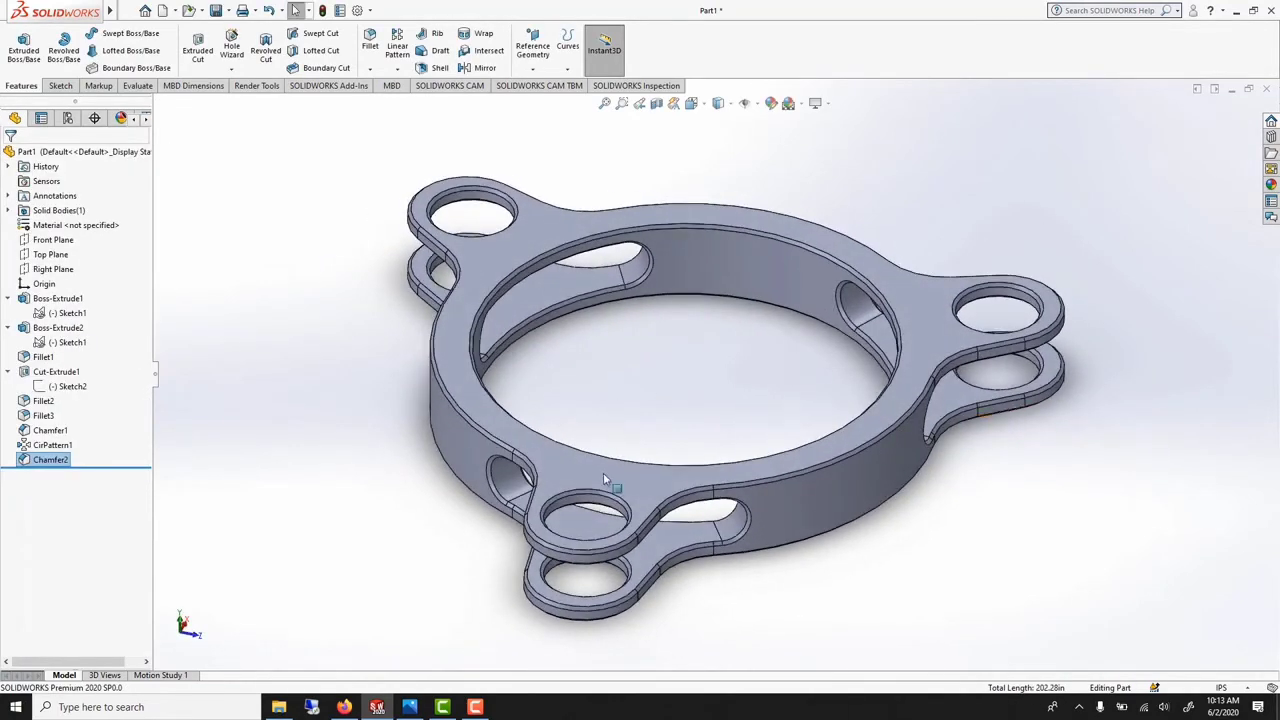
click(67, 342)
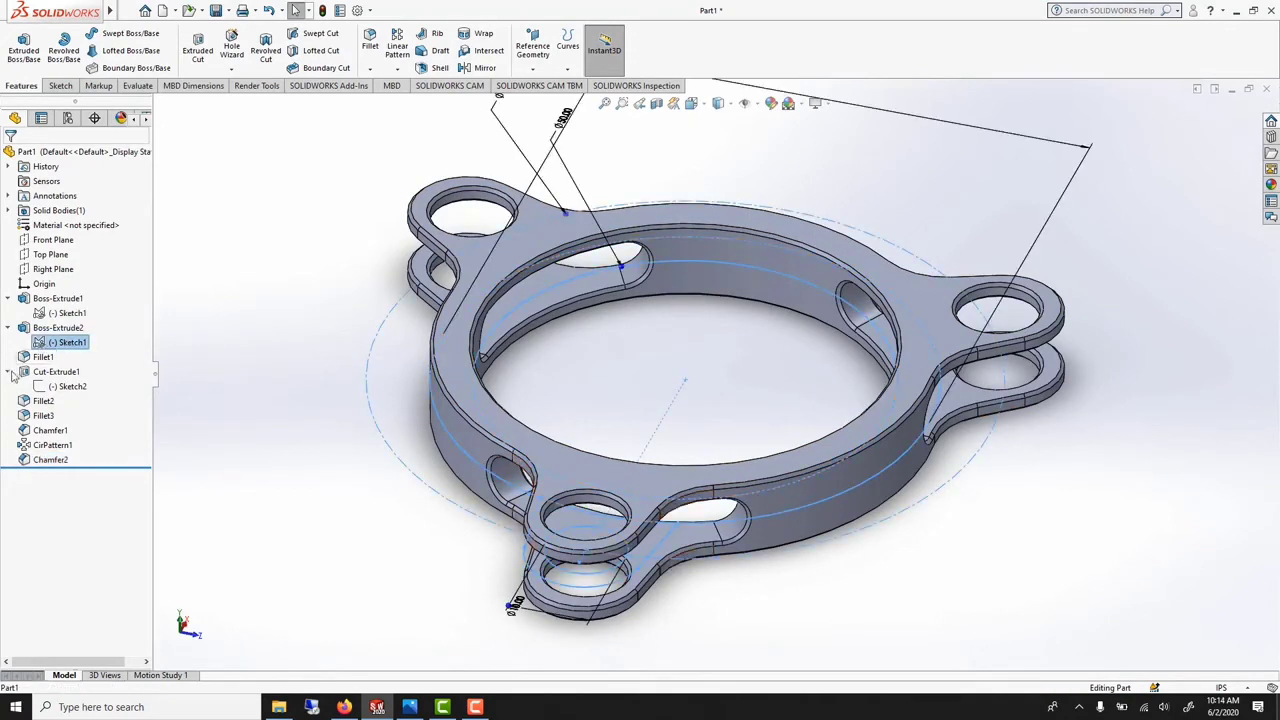
click(70, 387)
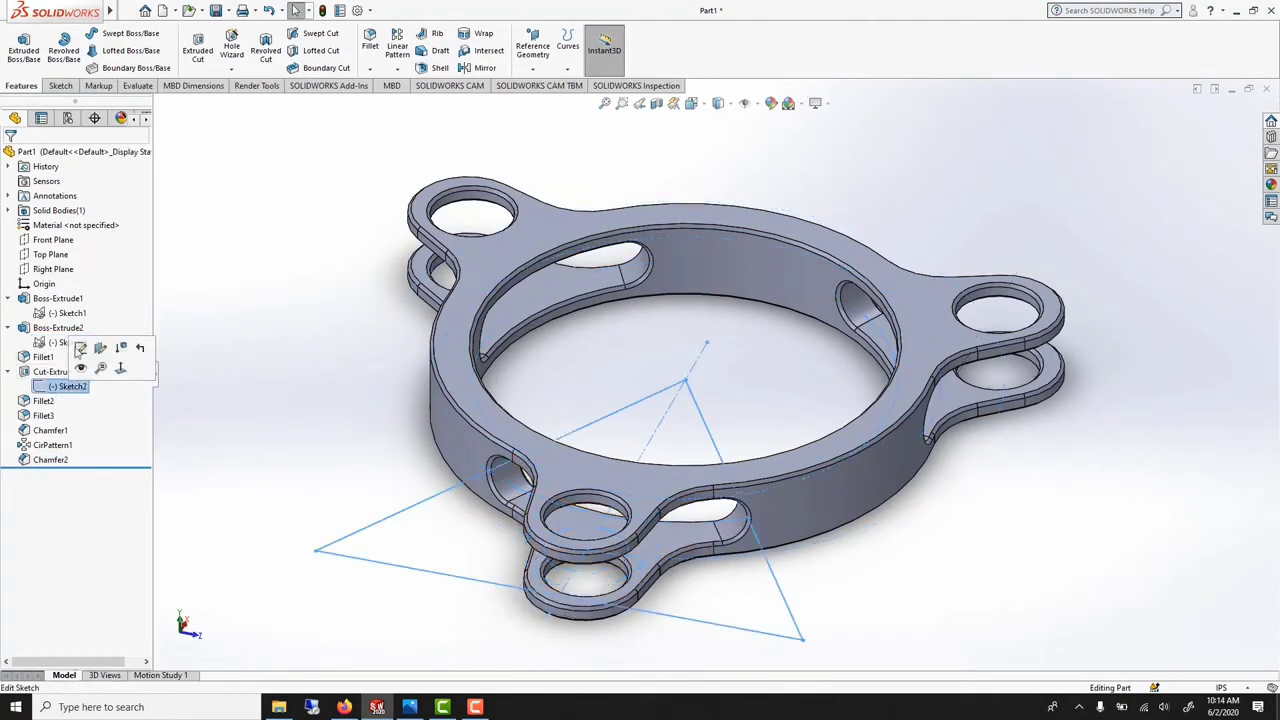
click(685, 378)
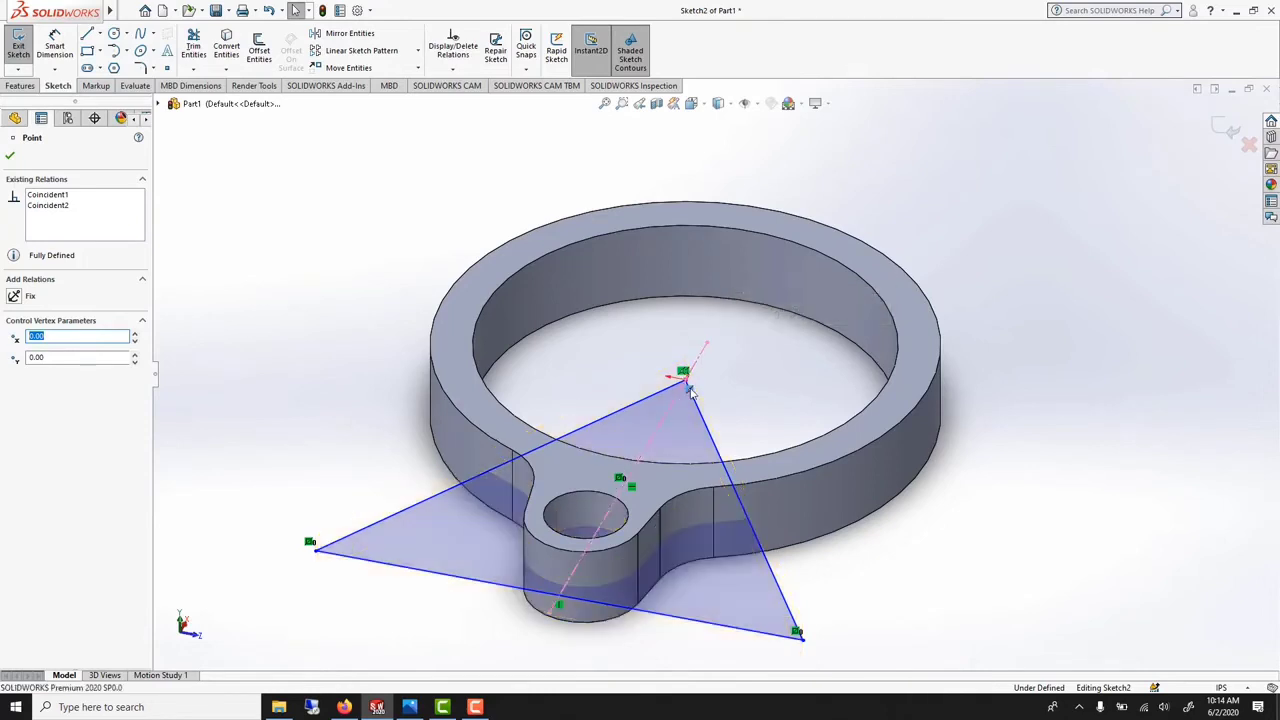
click(683, 377)
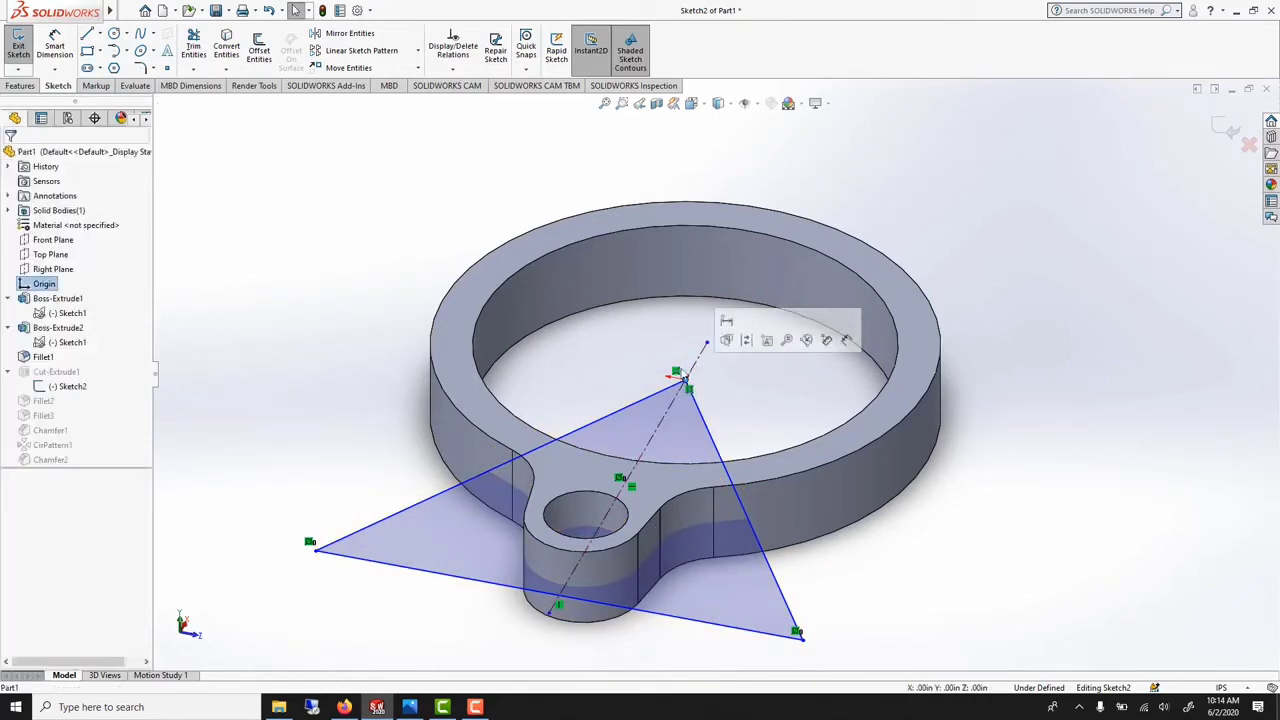
click(679, 374)
drag(687, 384, 708, 349)
click(1228, 130)
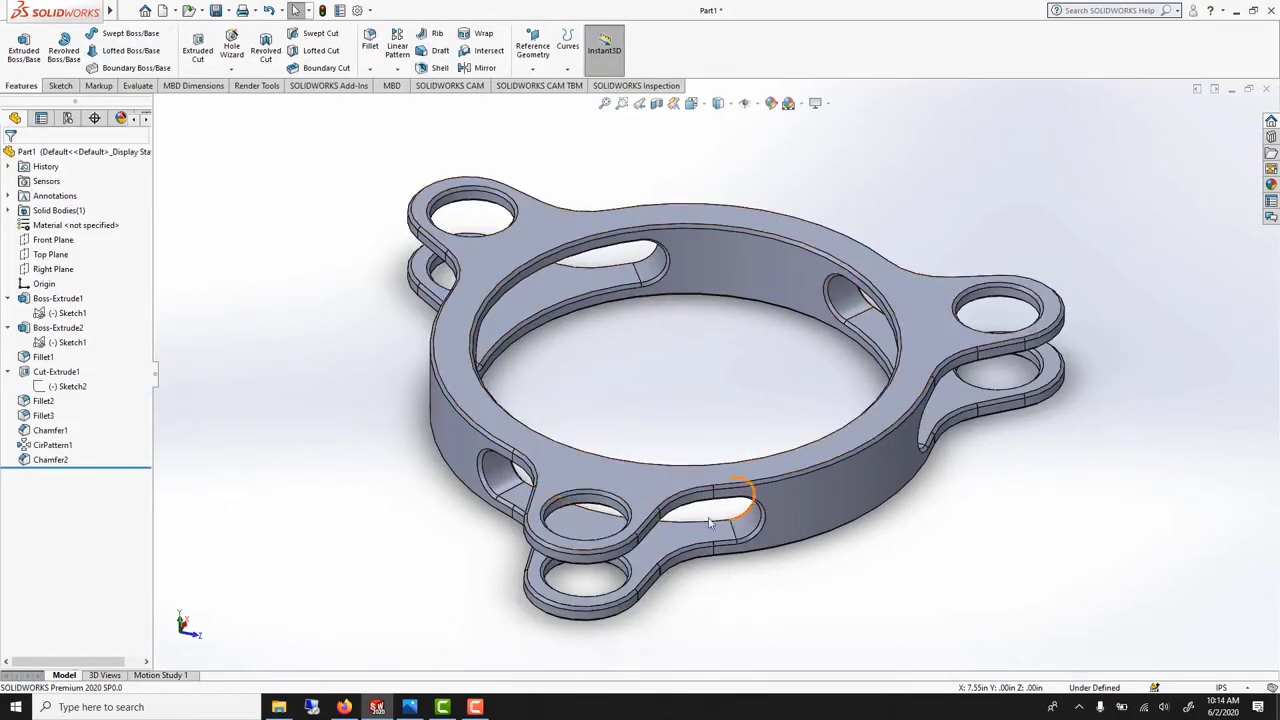
- Inspect the part in section view on the front, top and right planes, and return to the unsectioned model
middle_drag(461, 466, 507, 438)
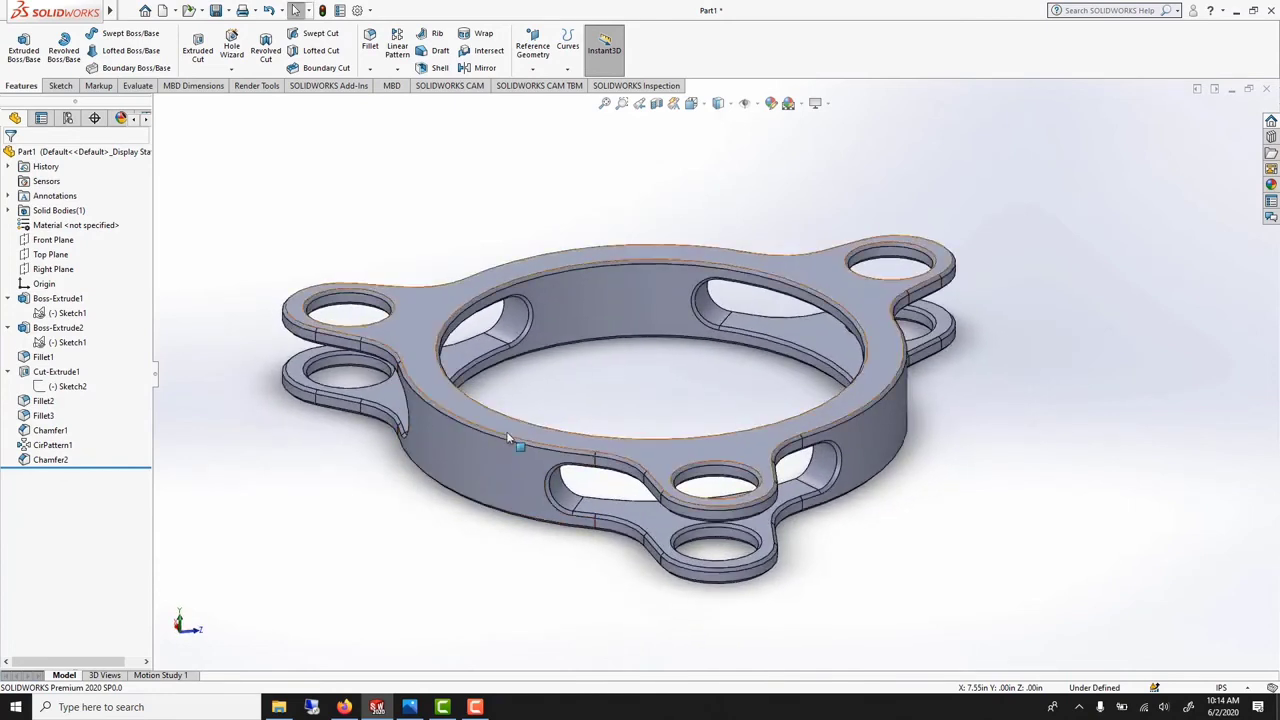
click(656, 104)
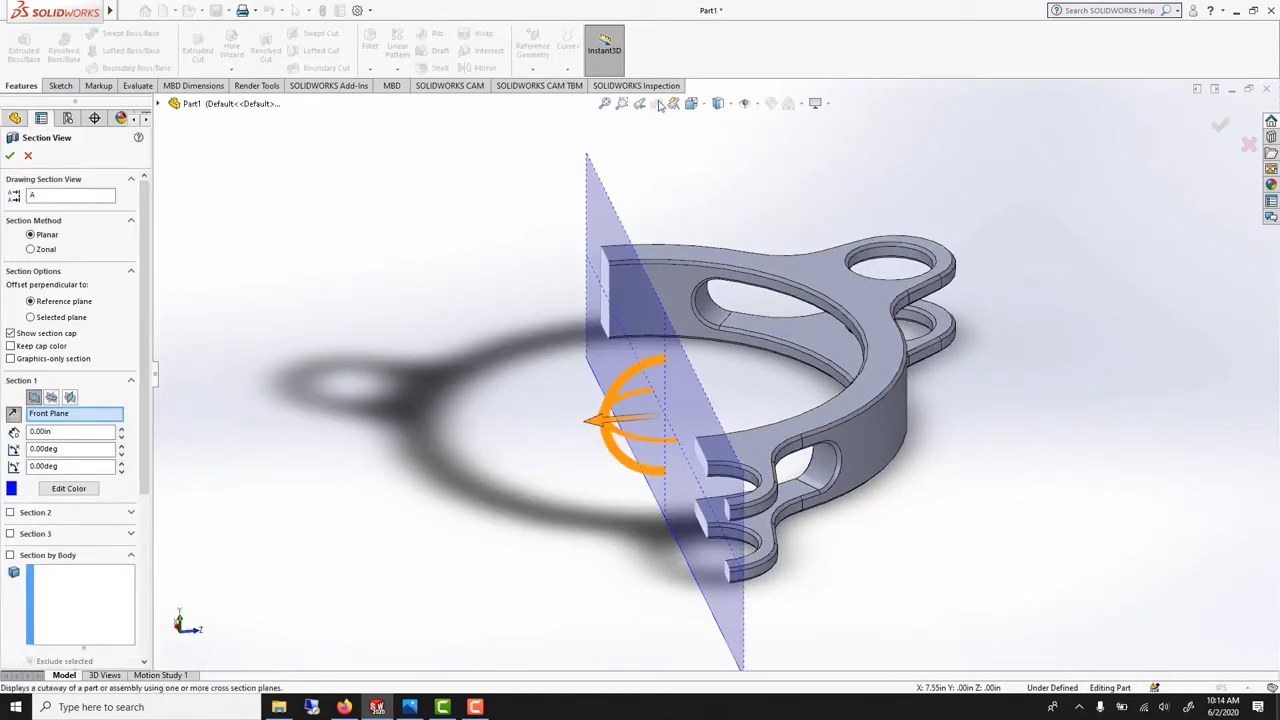
drag(612, 424, 652, 417)
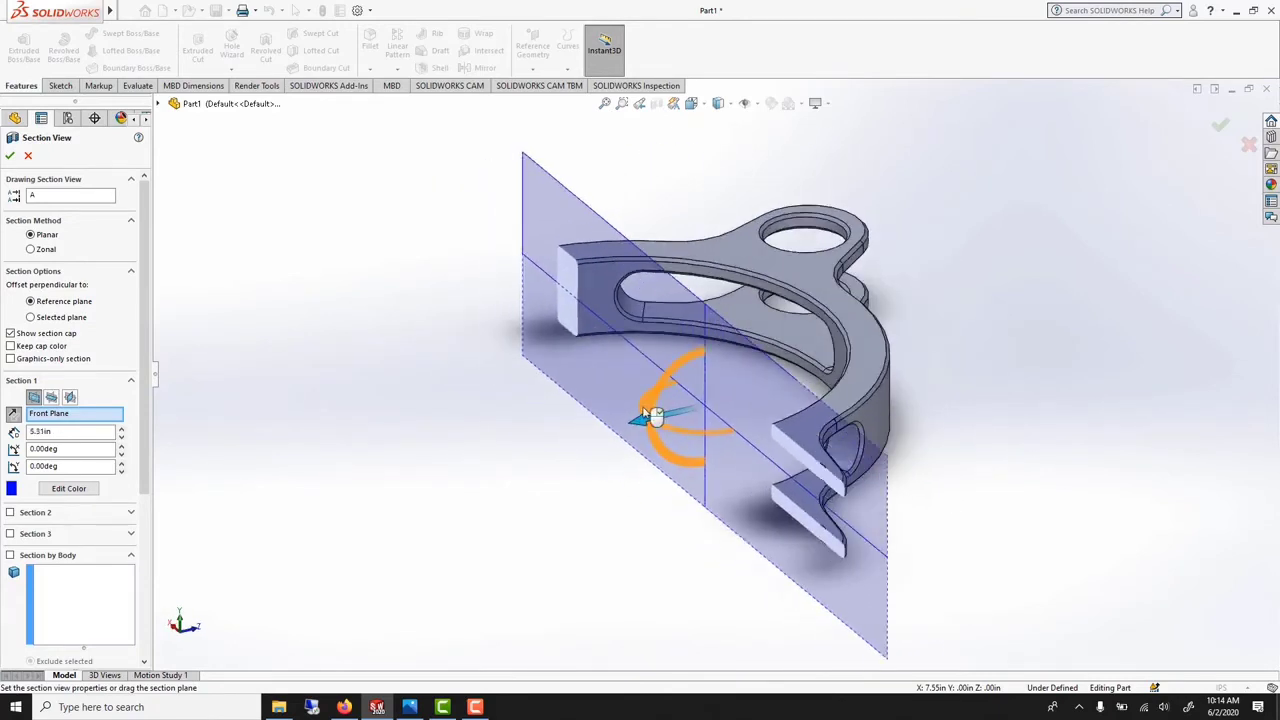
middle_drag(651, 414, 616, 372)
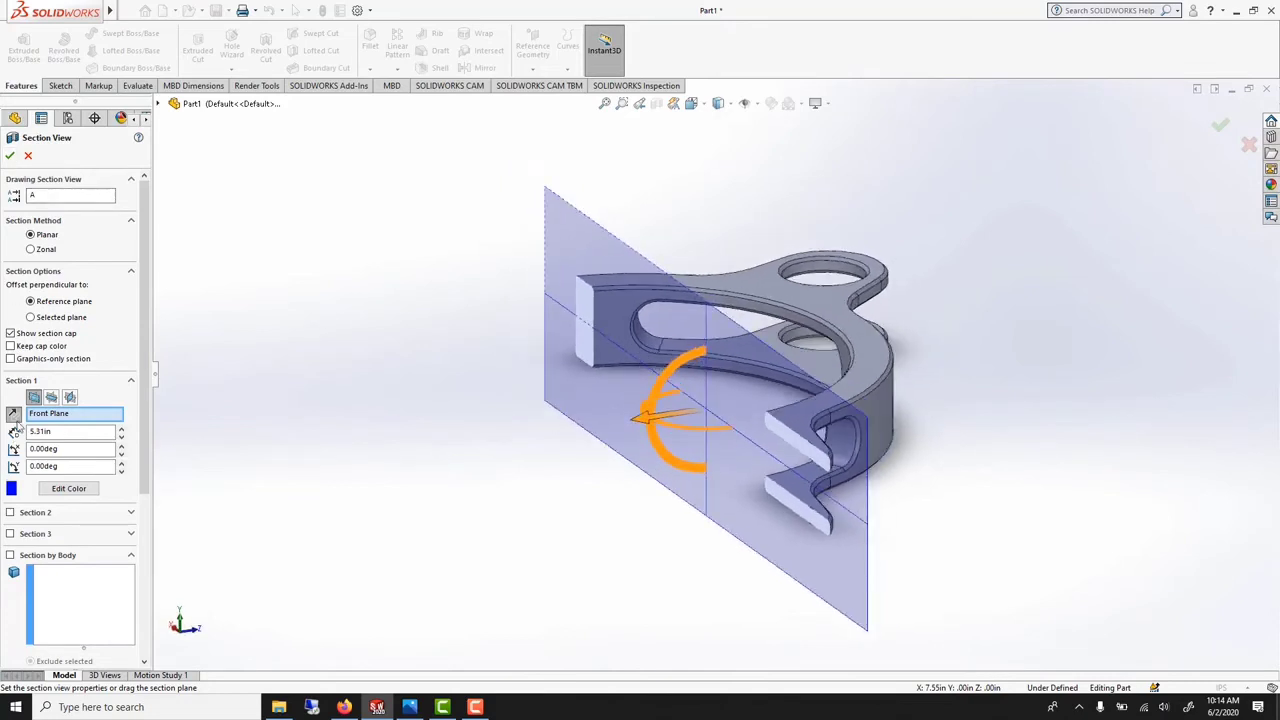
click(51, 398)
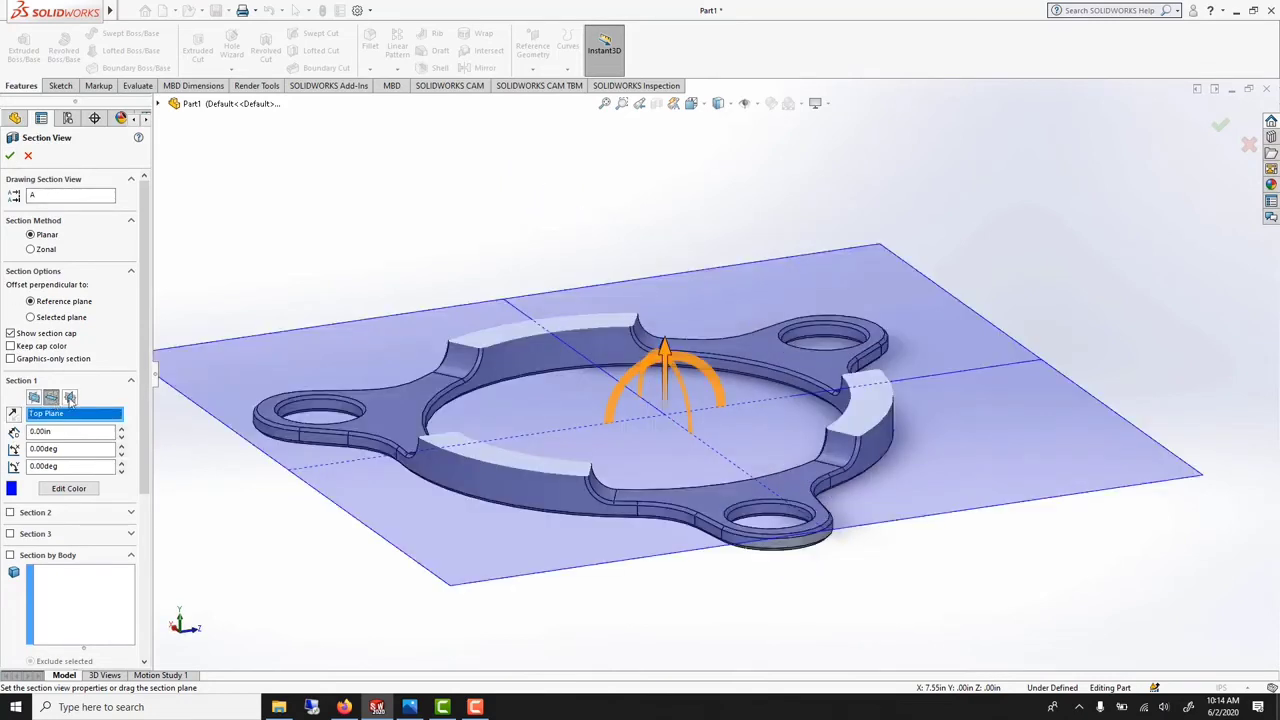
click(70, 398)
click(33, 397)
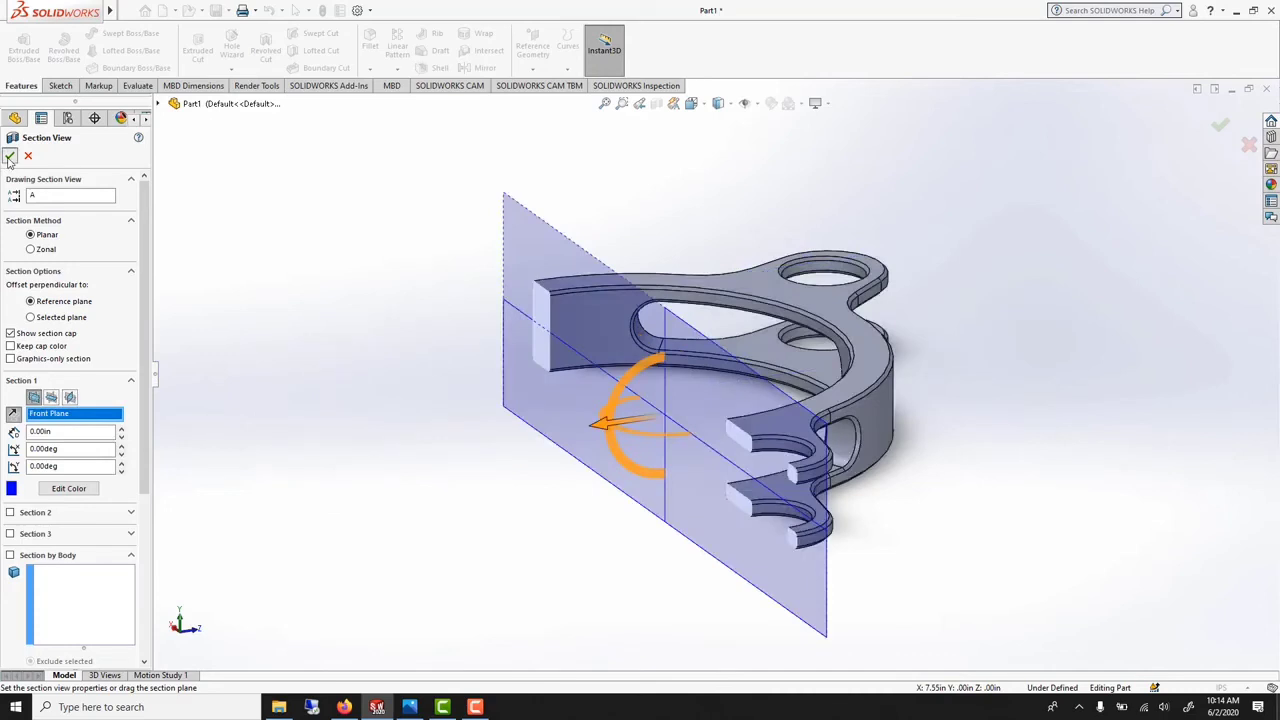
click(10, 156)
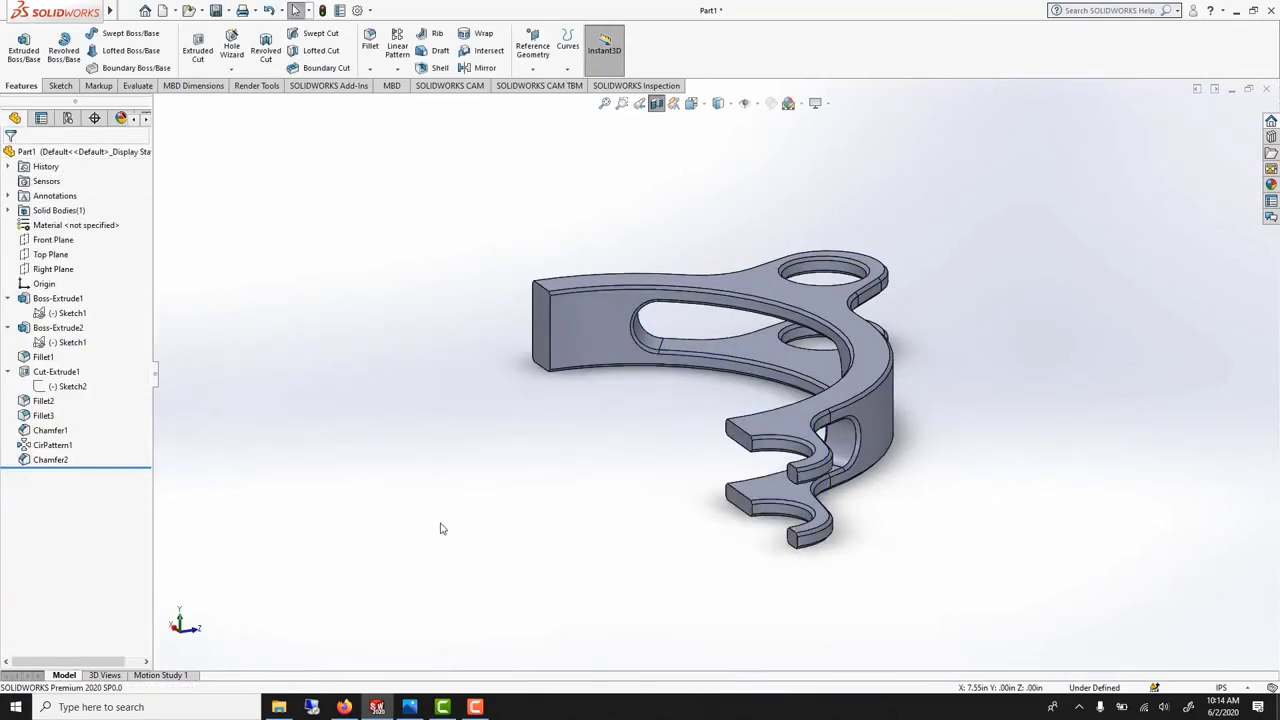
mouse_move(443, 529)
middle_down()
mouse_move(355, 493)
mouse_move(451, 517)
mouse_move(443, 543)
middle_up()
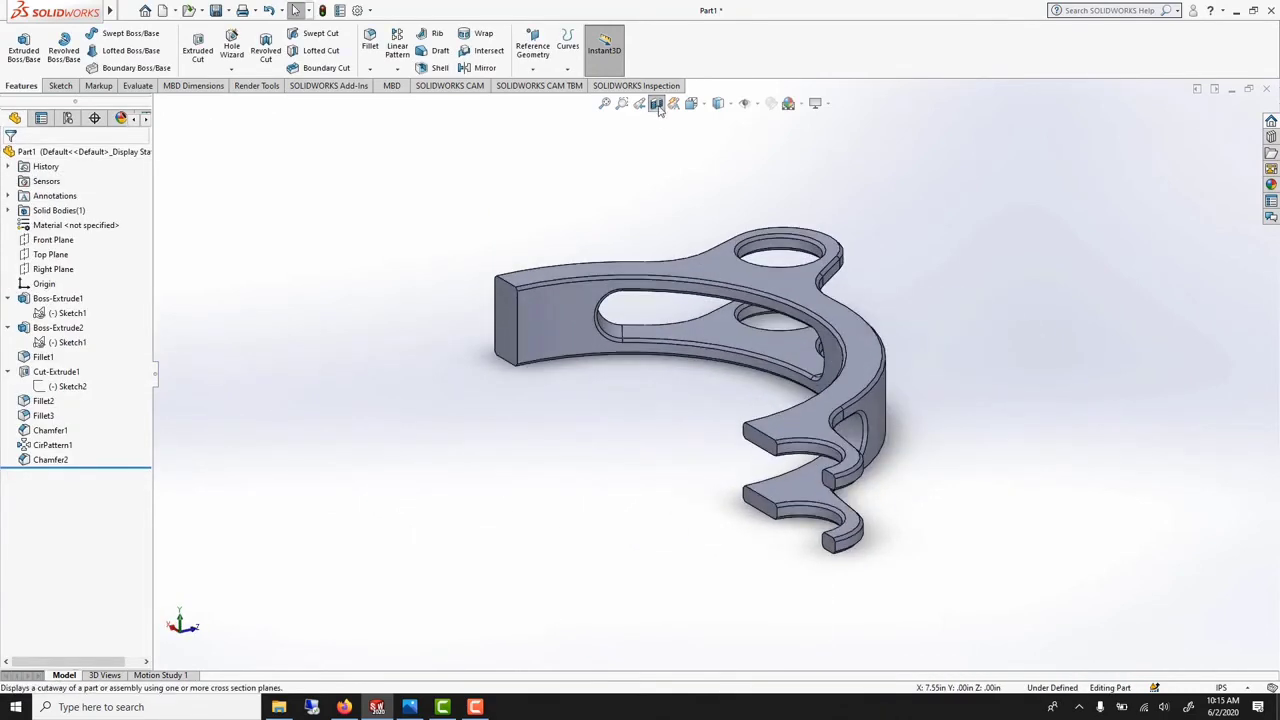
click(659, 111)
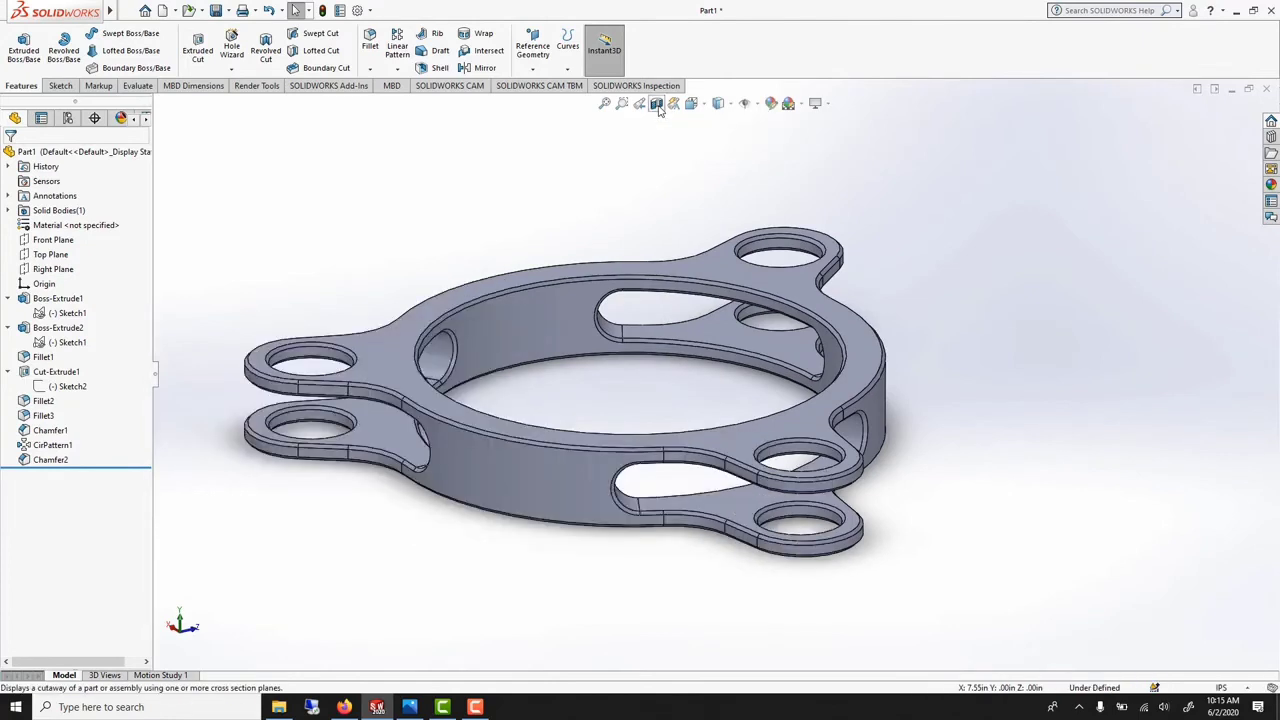
- Apply the 3 Point Beige scene from the Basic Scenes to the model's background
scroll(500, 276, up, 1)
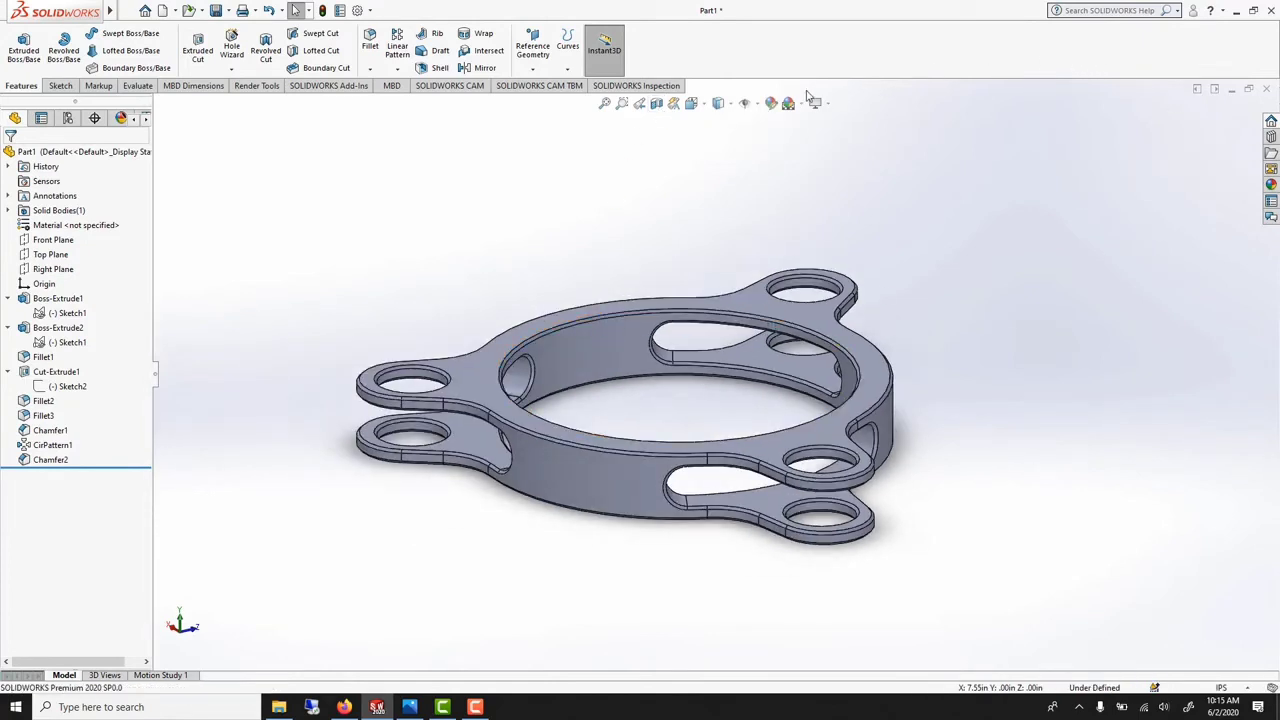
click(1272, 185)
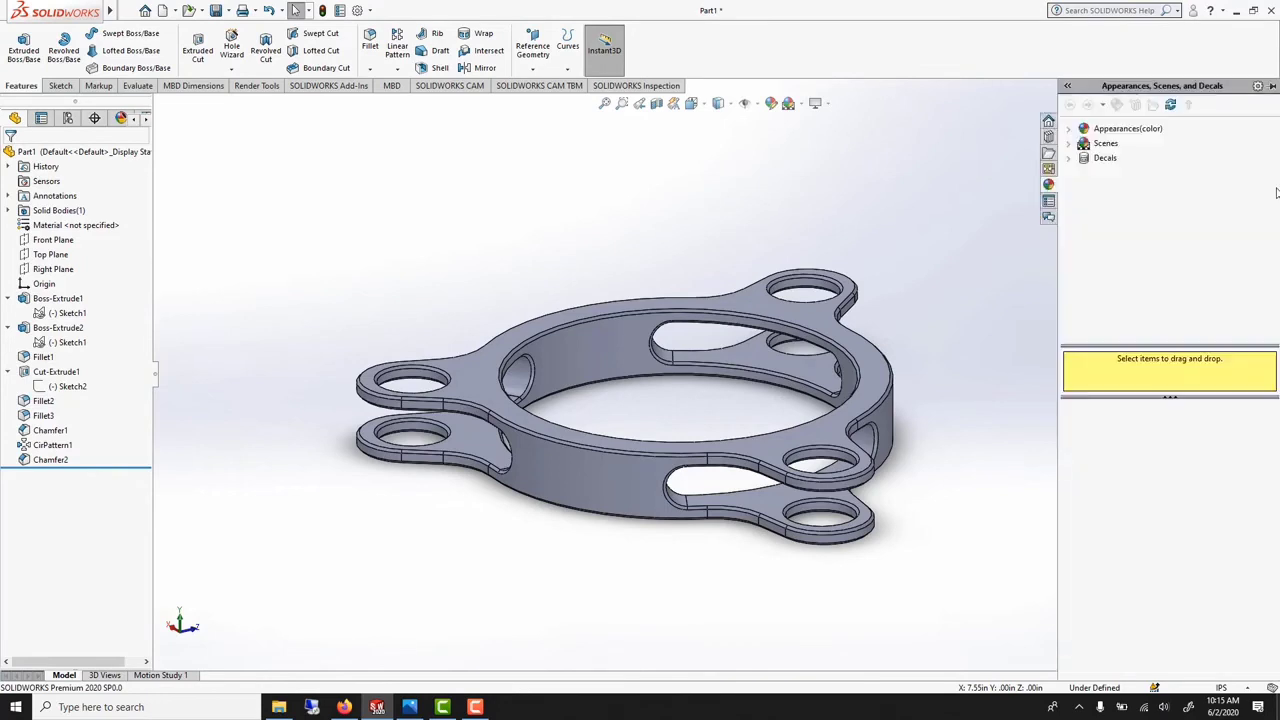
click(1069, 144)
click(1131, 158)
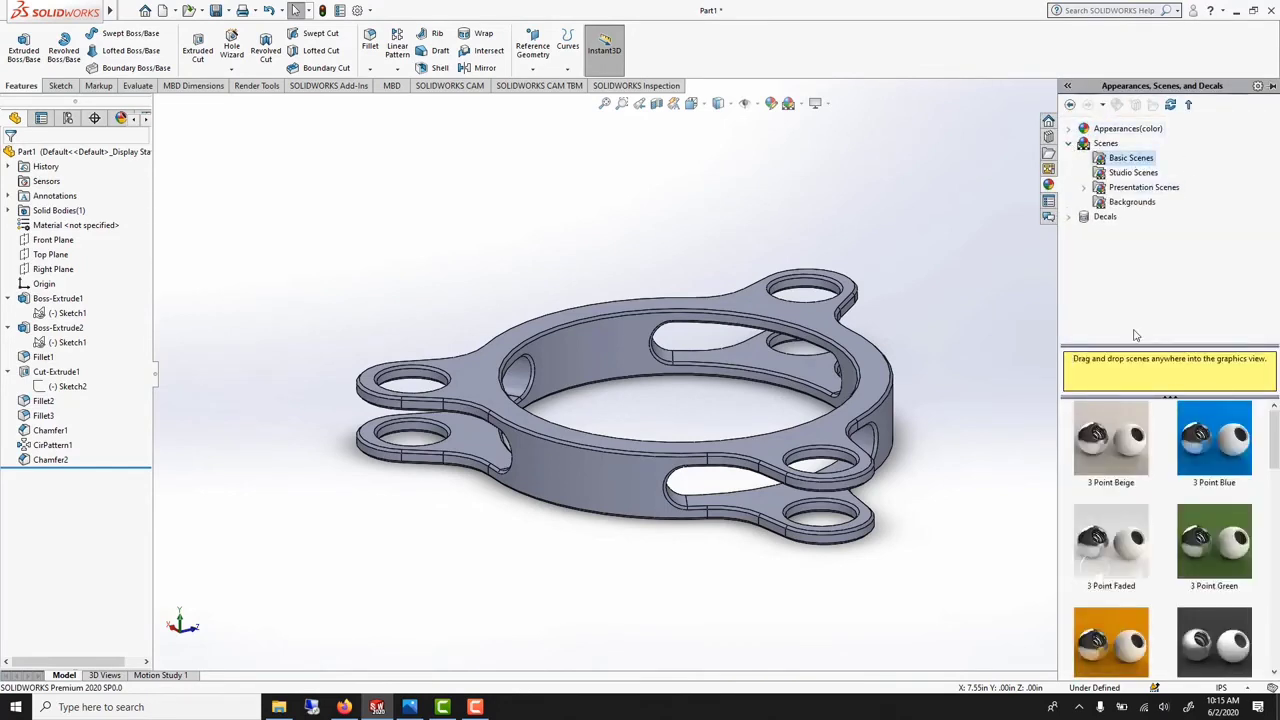
double_click(1110, 422)
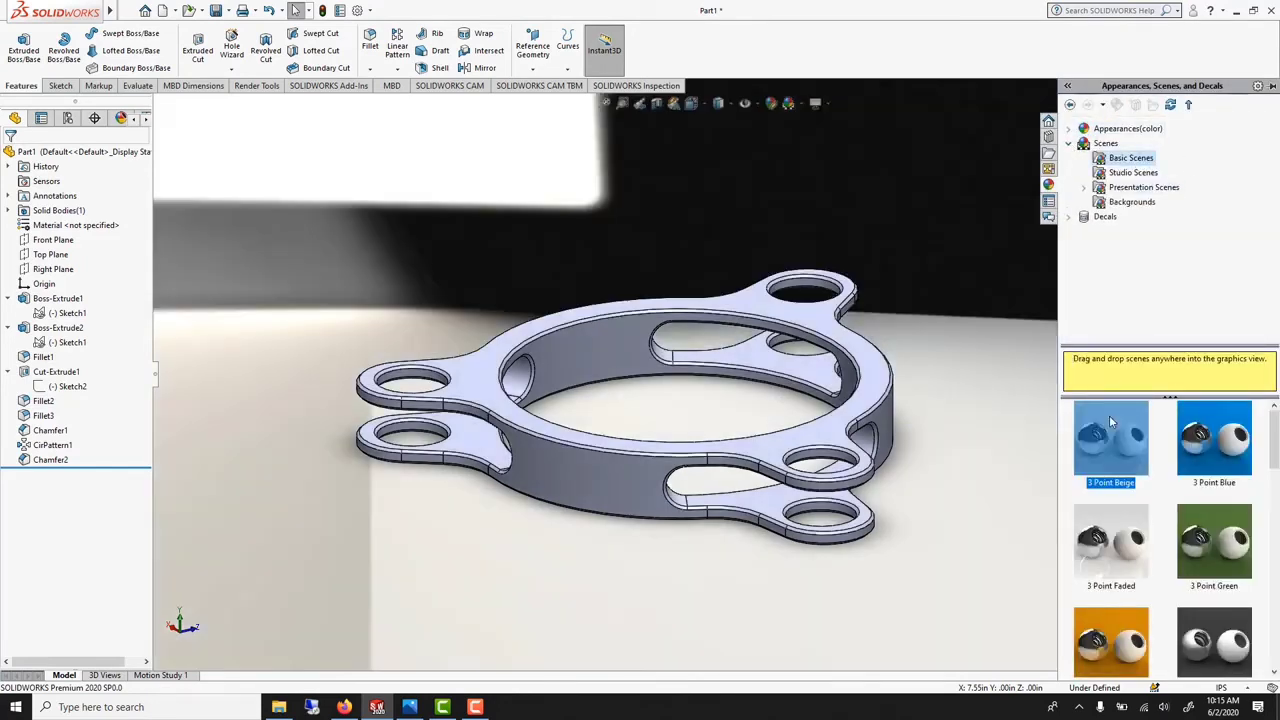
- Apply the brushed aluminum appearance from the metal appearances to the whole ring part
click(1070, 130)
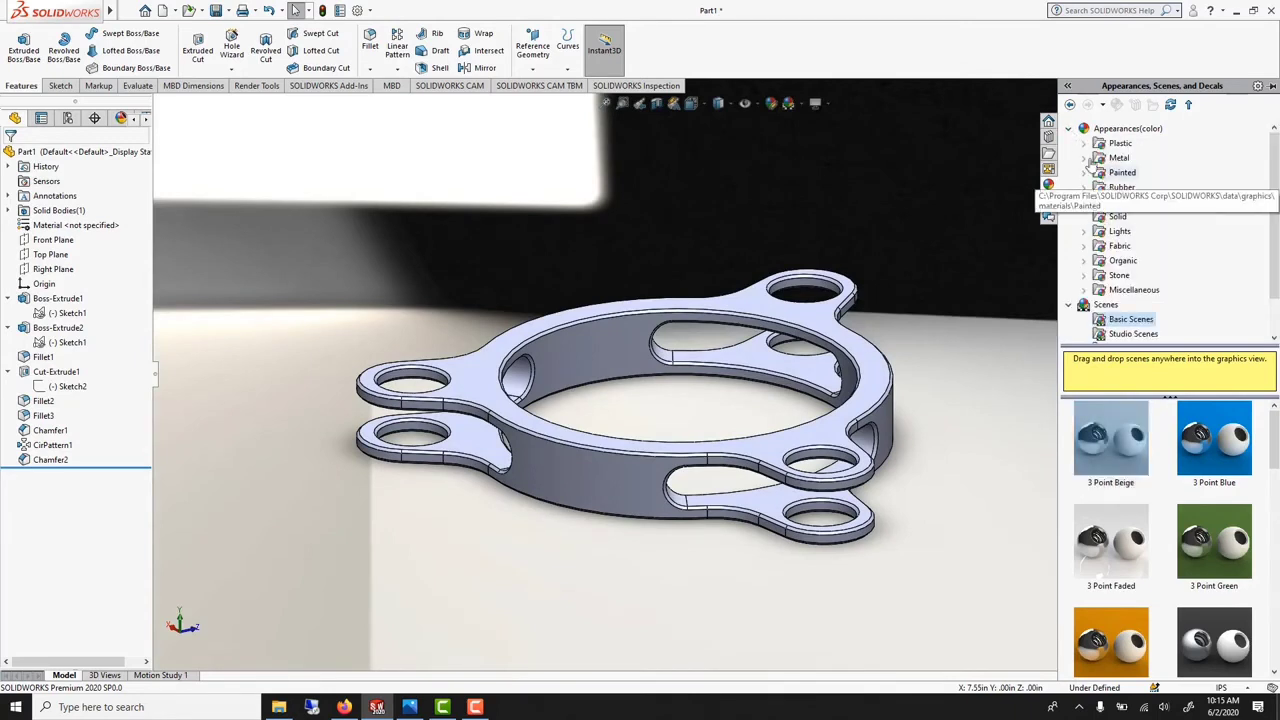
click(1085, 158)
click(1143, 173)
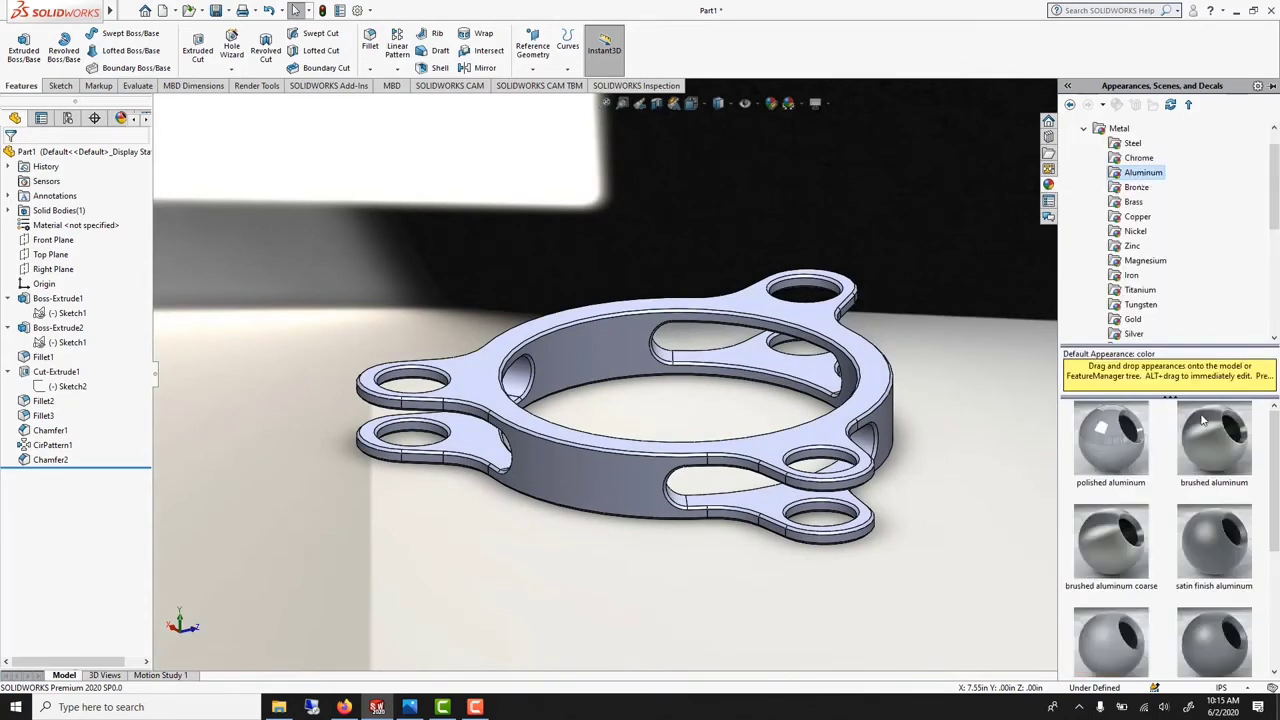
drag(1187, 415, 875, 364)
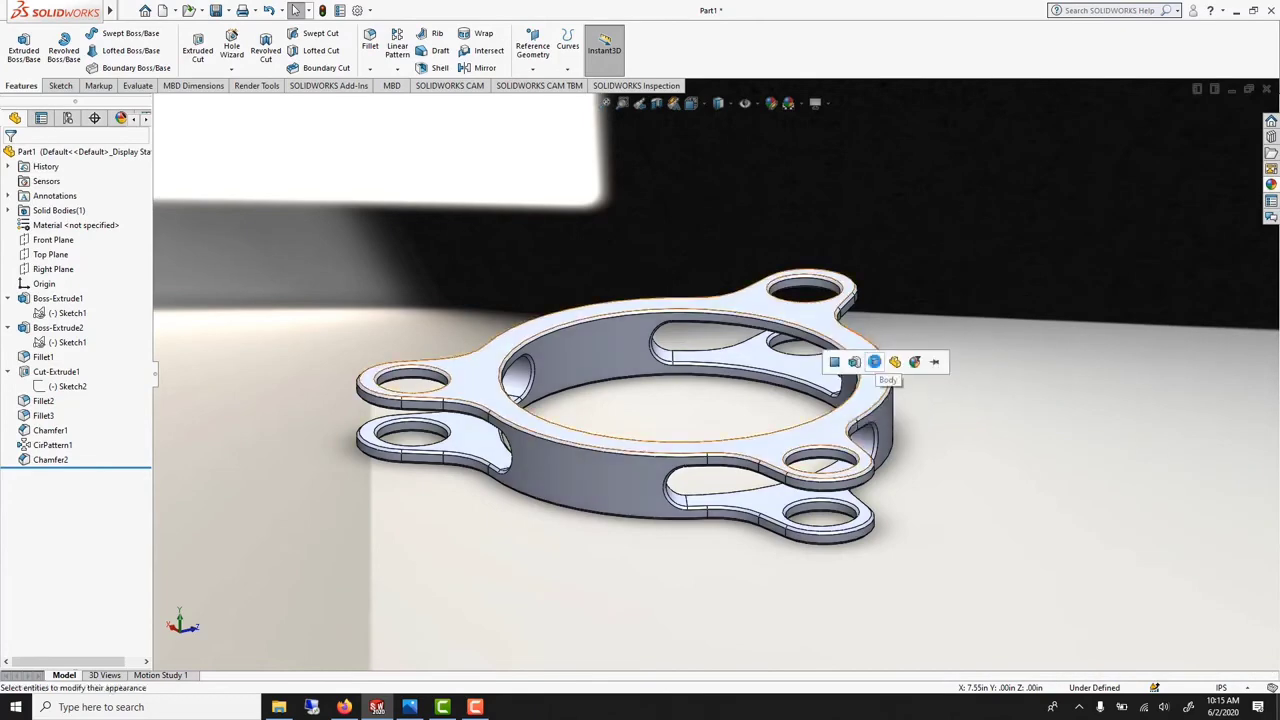
click(893, 367)
- Display the model in Perspective and orient it so only the beige floor shows behind the ring
middle_drag(838, 386, 625, 348)
click(815, 104)
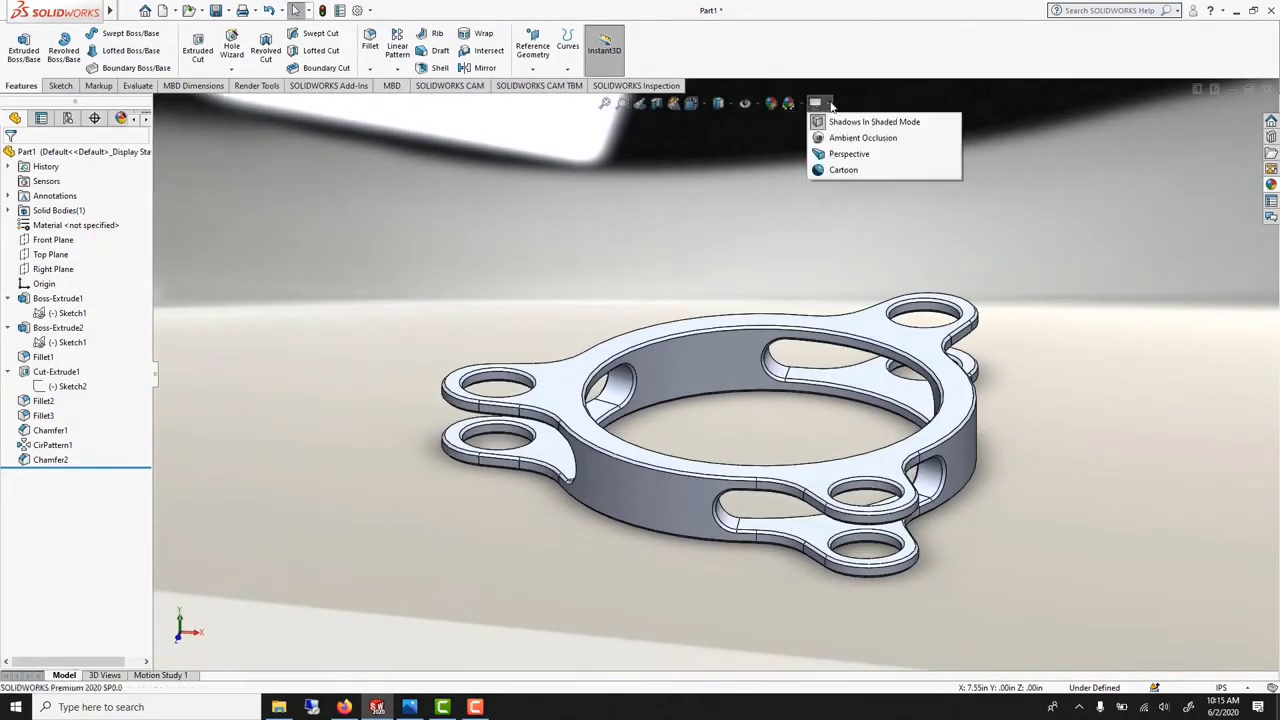
click(834, 152)
middle_drag(767, 215, 590, 478)
- Enable Contour/Cartoon Rendering with the Contour type in the PhotoView 360 options and accept the settings
click(245, 87)
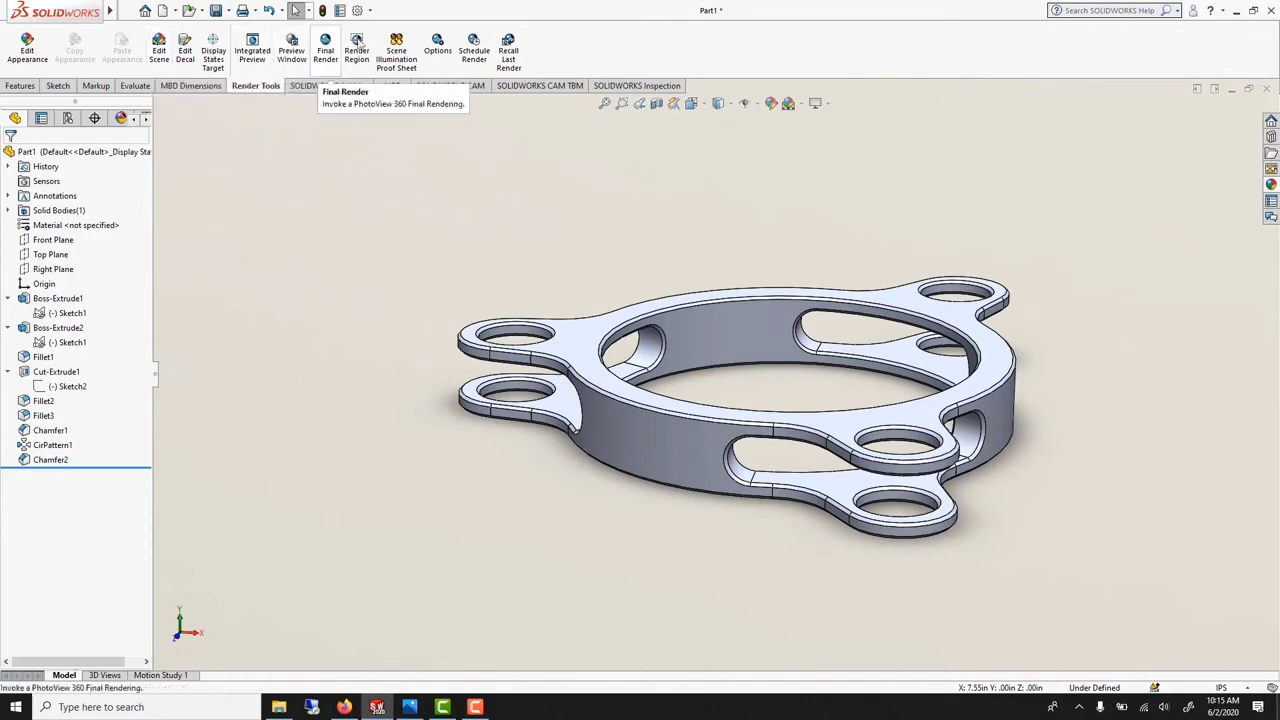
click(438, 44)
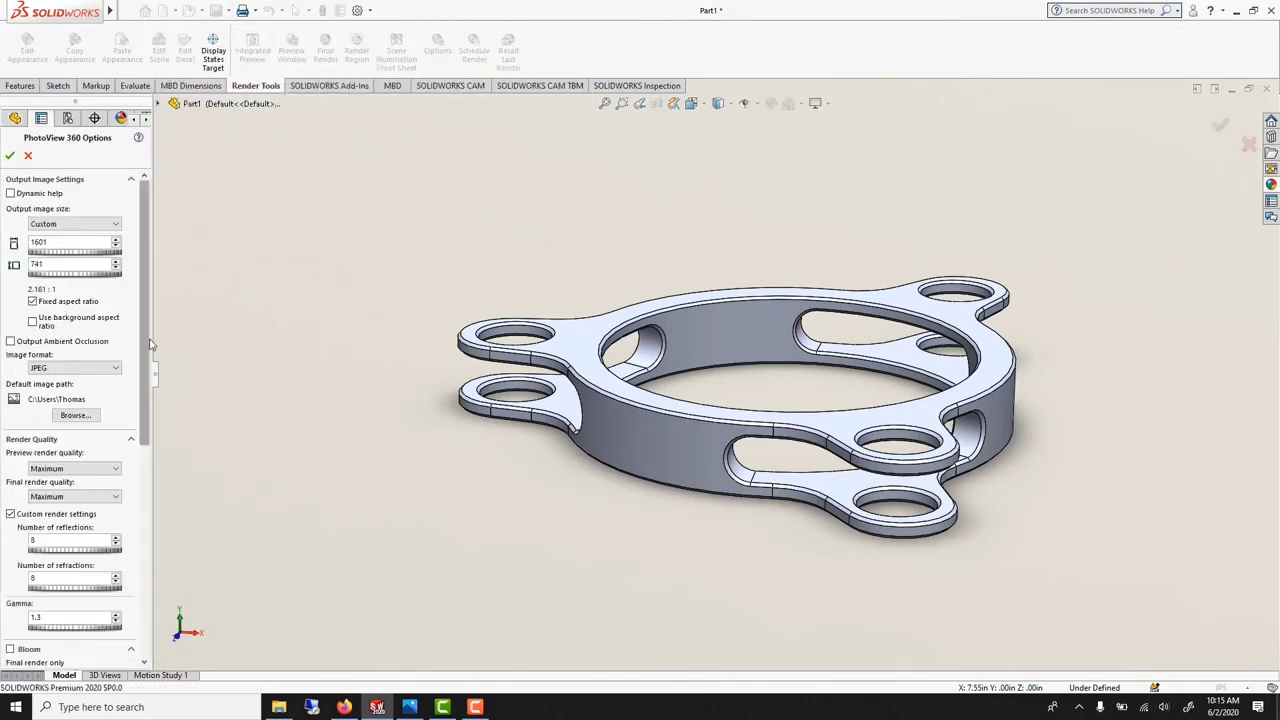
scroll(17, 553, down, 5)
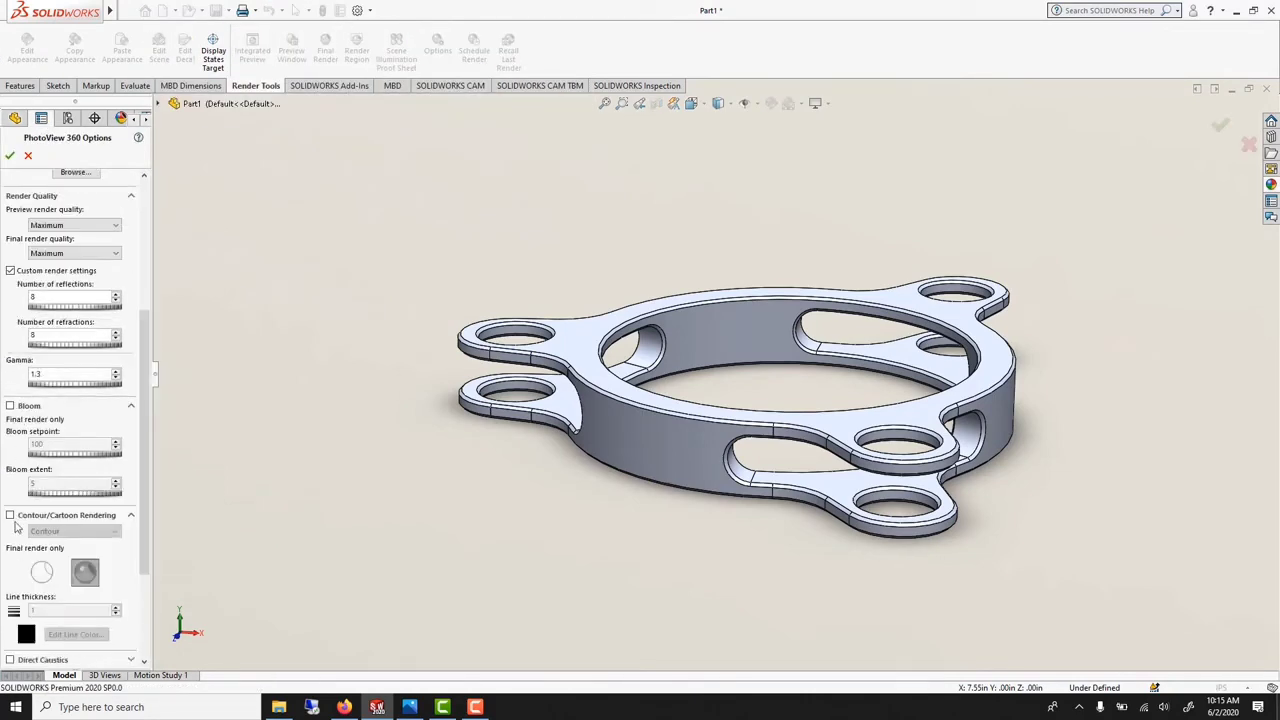
click(10, 515)
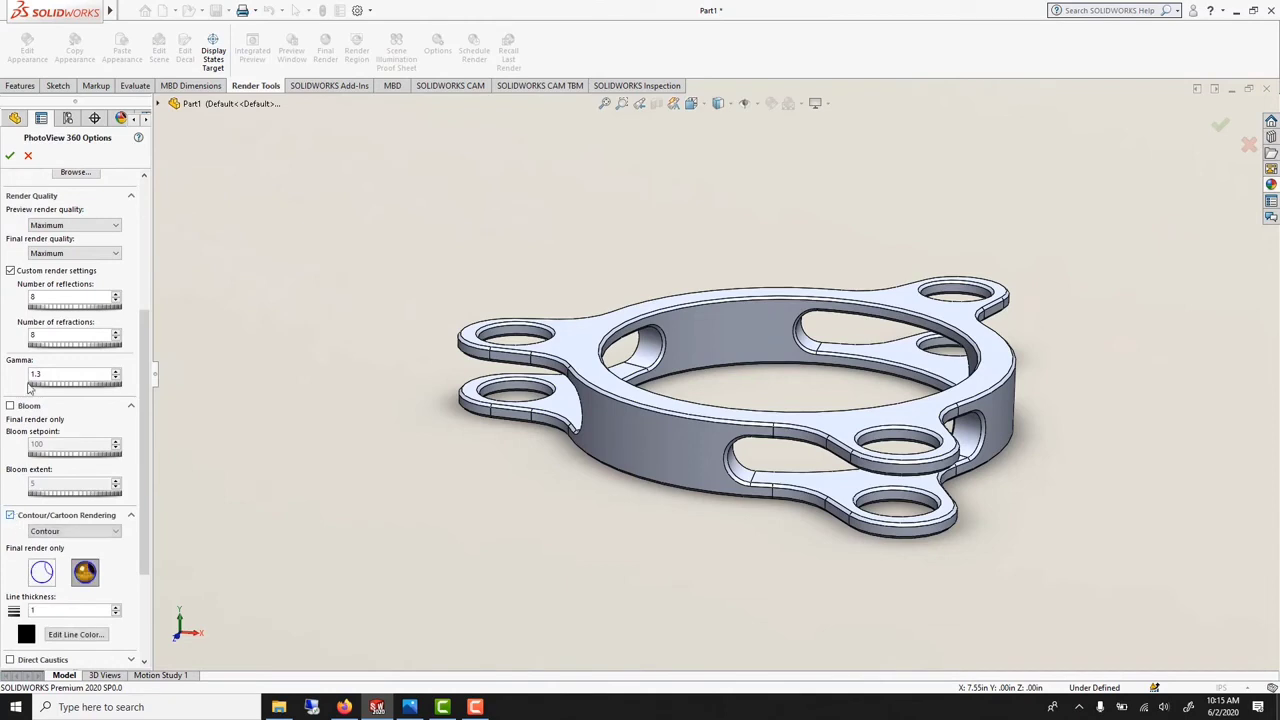
click(10, 156)
- Edit the scene to offset its floor to the part's geometry and accept the change
click(158, 50)
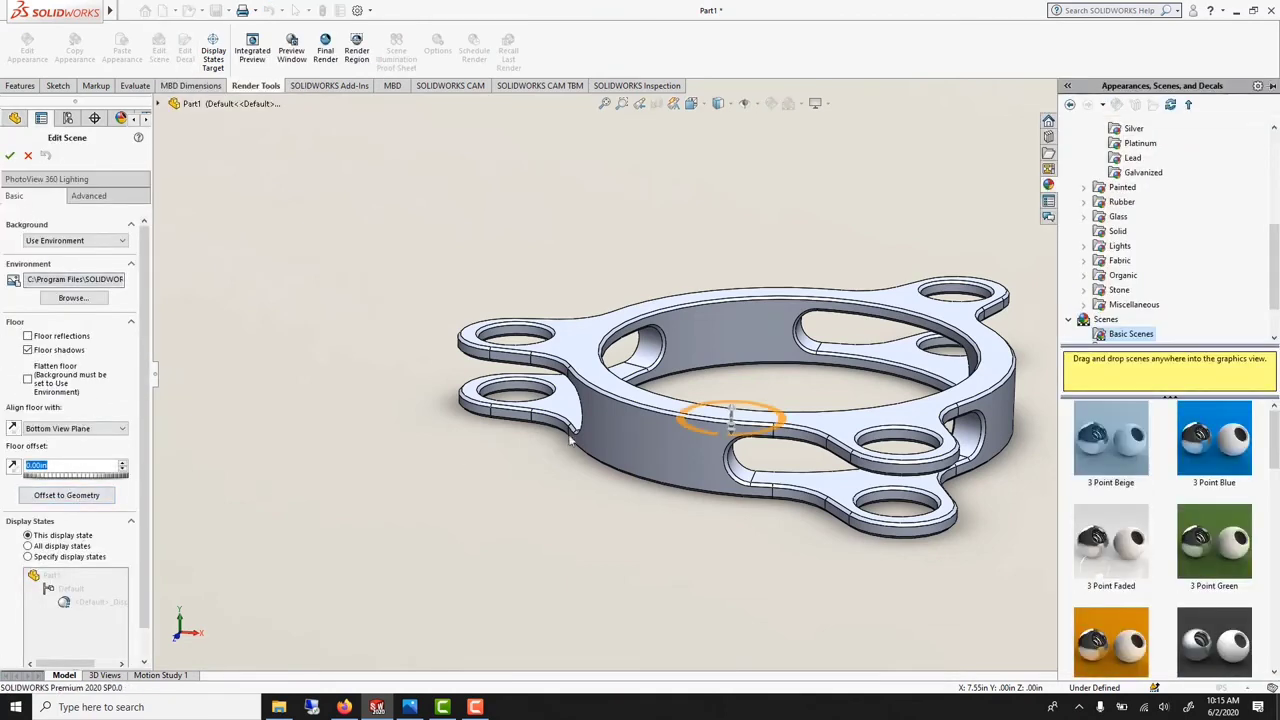
click(56, 498)
click(10, 155)
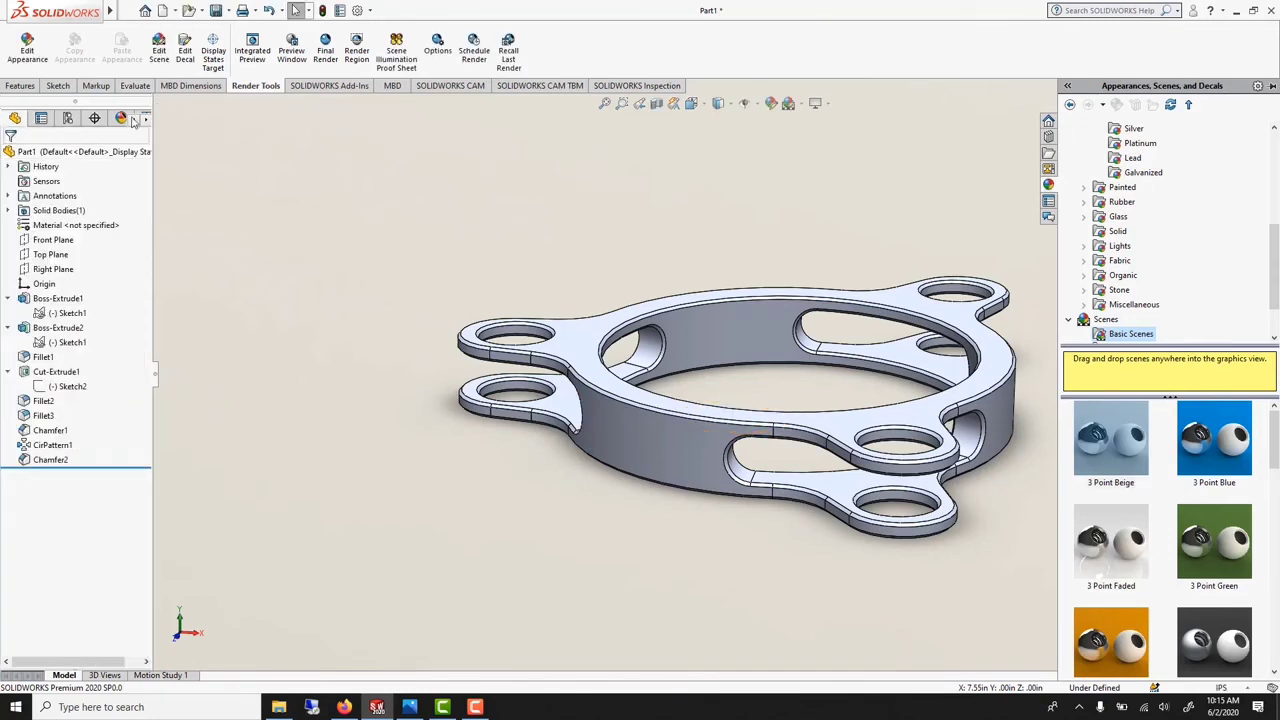
- Run the final render and, viewing the image at 100% zoom, enable bloom with a setpoint of 80%
click(325, 55)
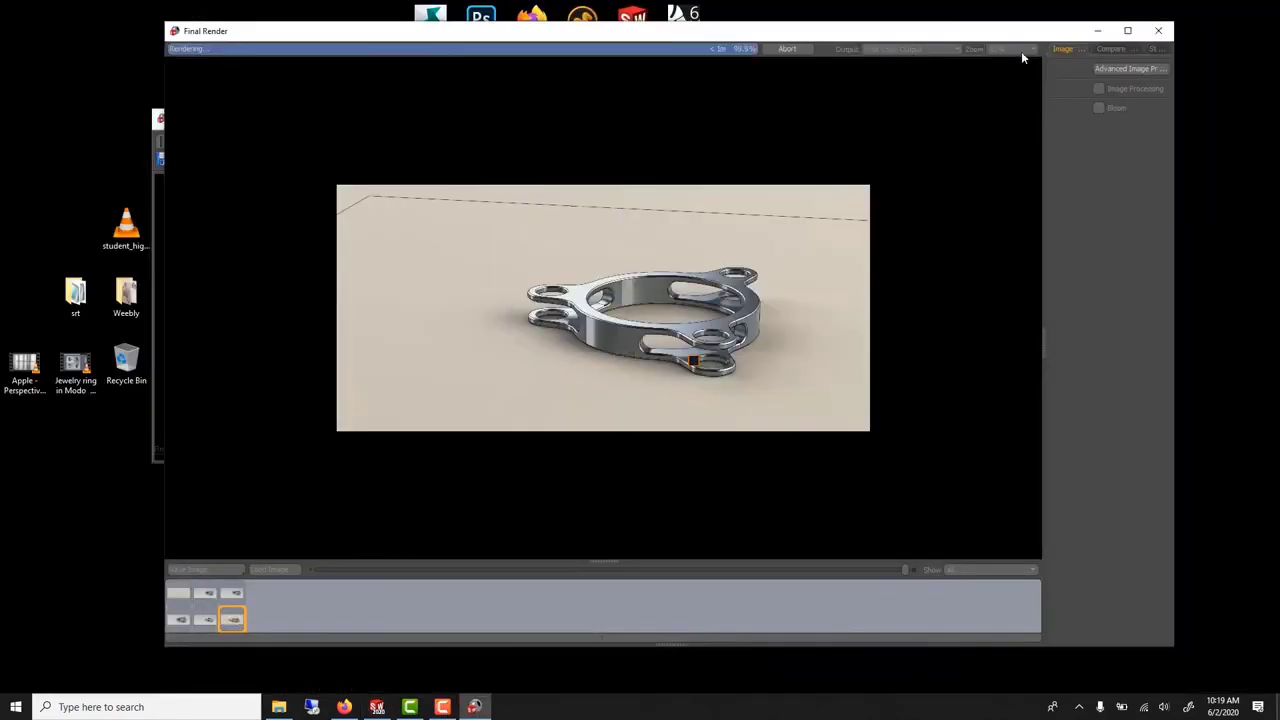
click(1022, 51)
click(1018, 61)
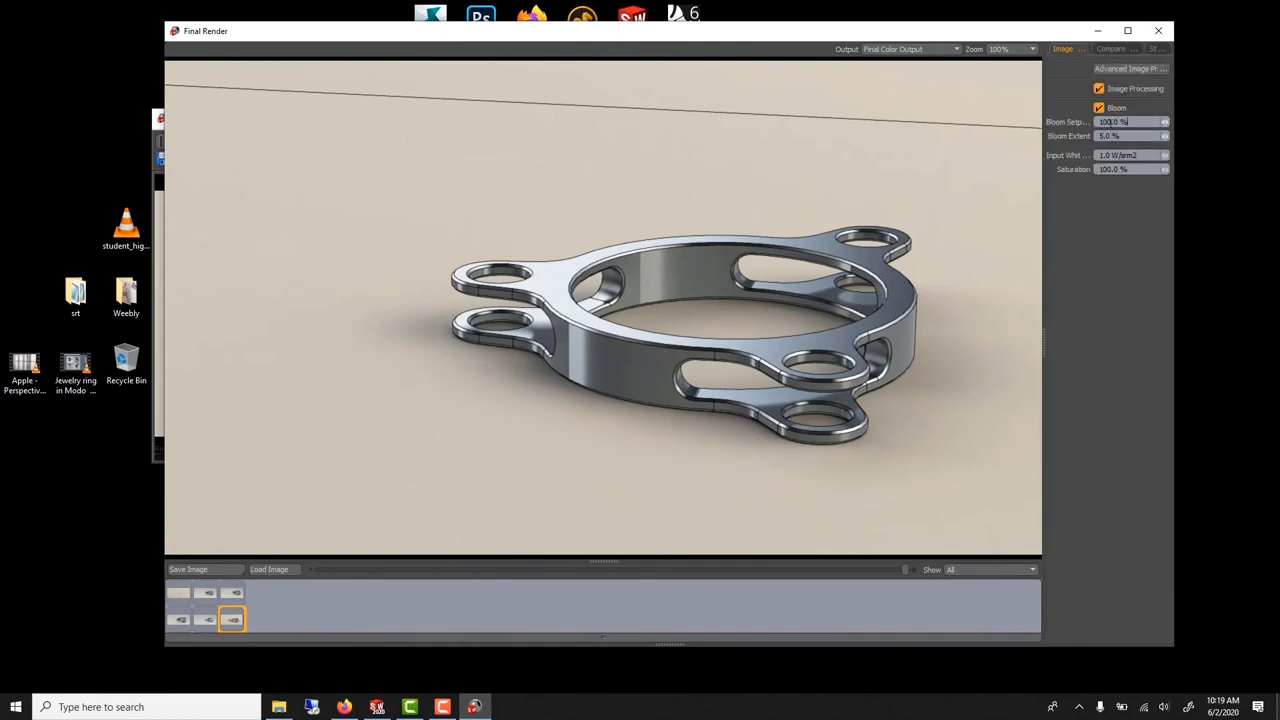
click(1117, 108)
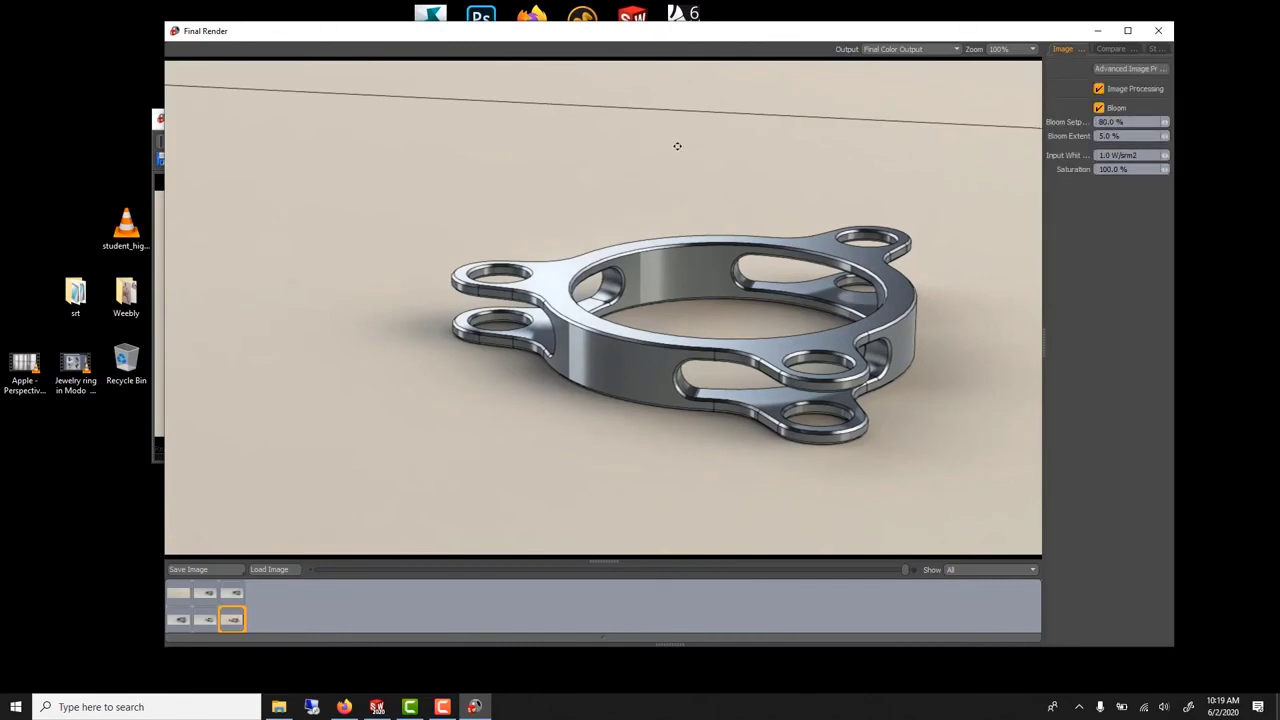